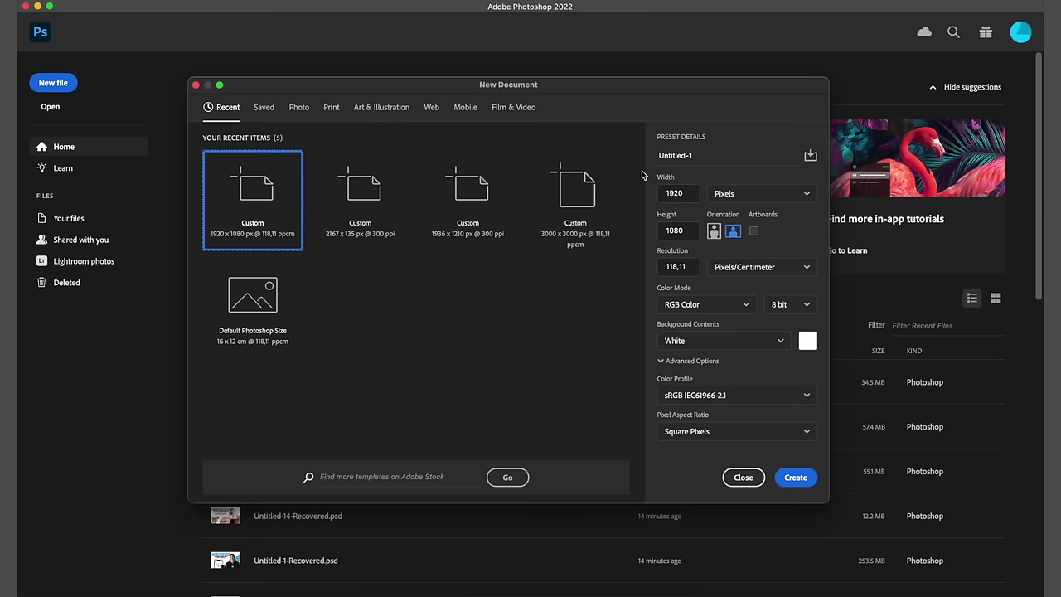
# Step: Create a new document 1920 pixels wide and 1080 pixels high with a white background
pyautogui.click(689, 192)
pyautogui.click(689, 192)
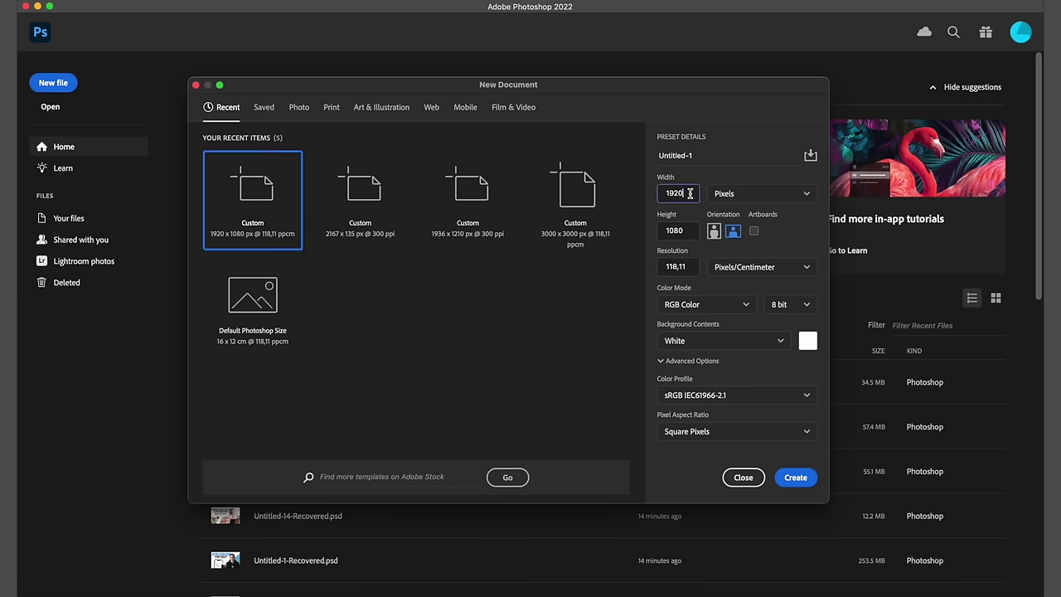
pyautogui.click(687, 231)
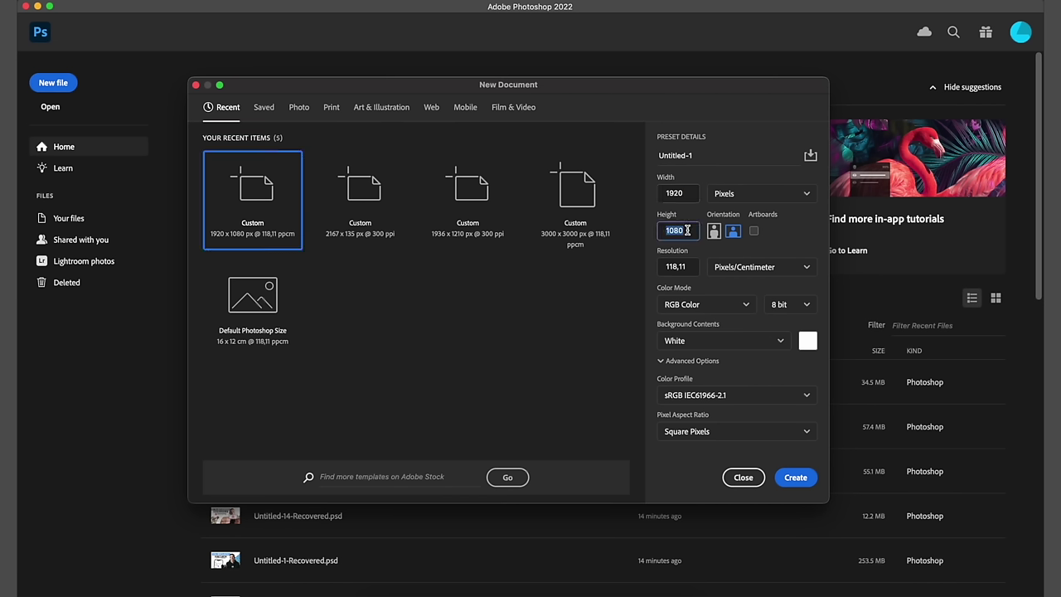
pyautogui.click(688, 230)
pyautogui.moveTo(693, 192); pyautogui.dragTo(665, 192)
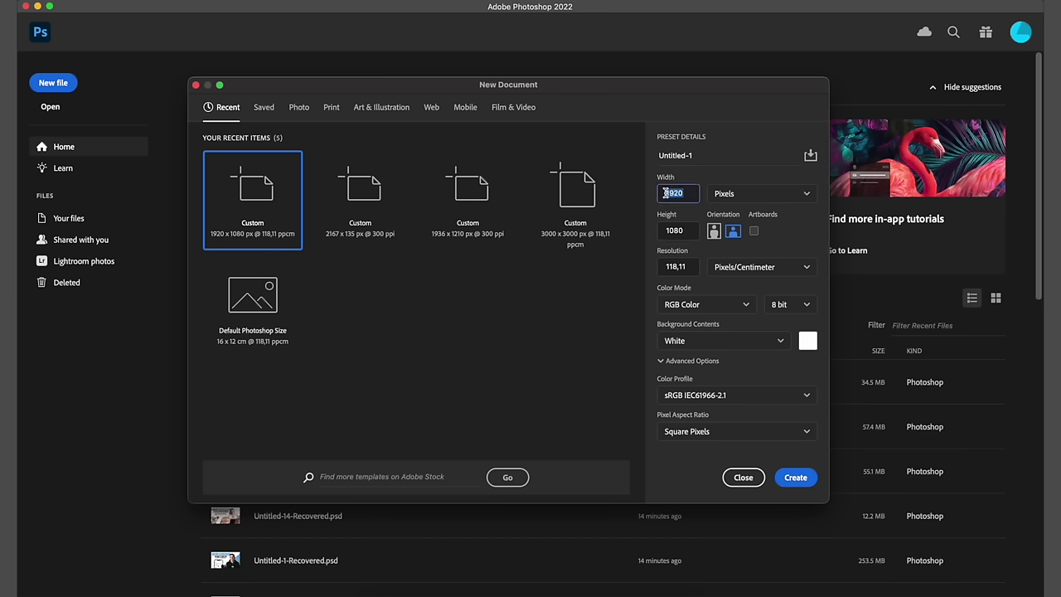
pyautogui.write('1920')
pyautogui.press('Tab')
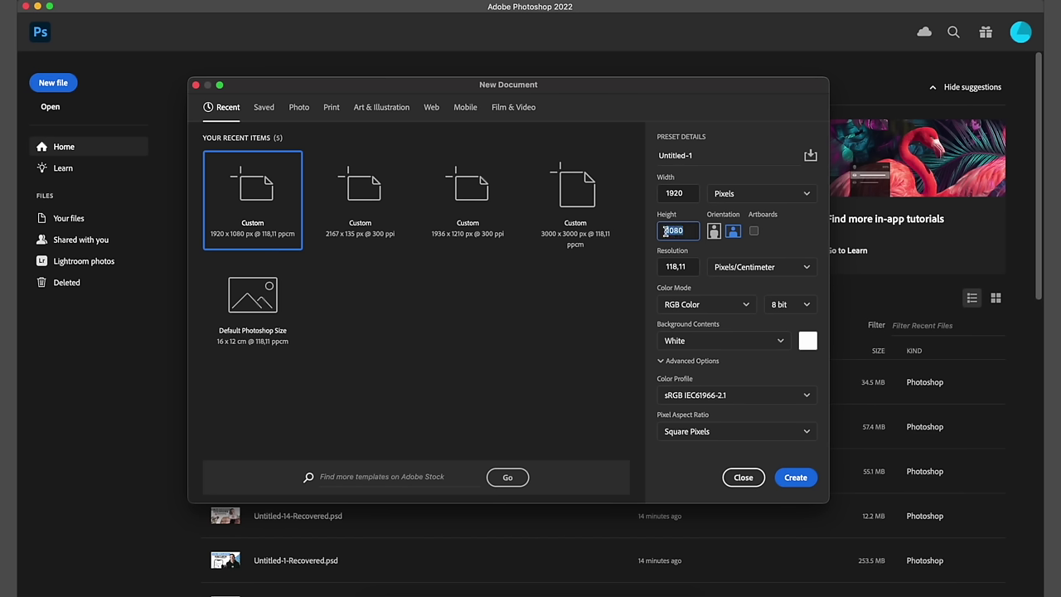
pyautogui.click(795, 478)
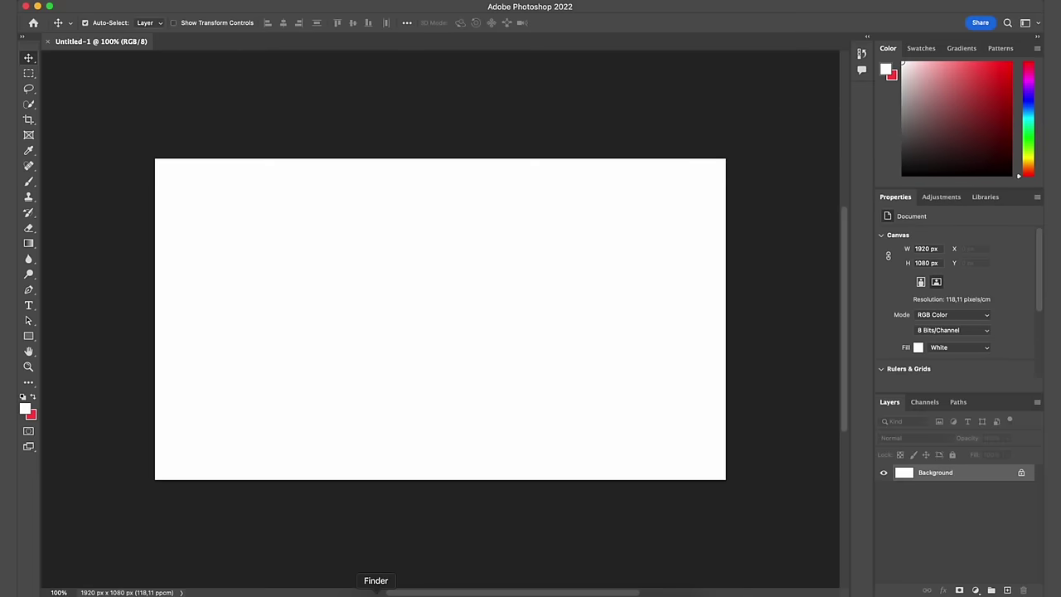
# Step: Bring the pool photo DSC06942.ARW from the Photoshop tutorial folder in Finder into the blank document
pyautogui.click(376, 590)
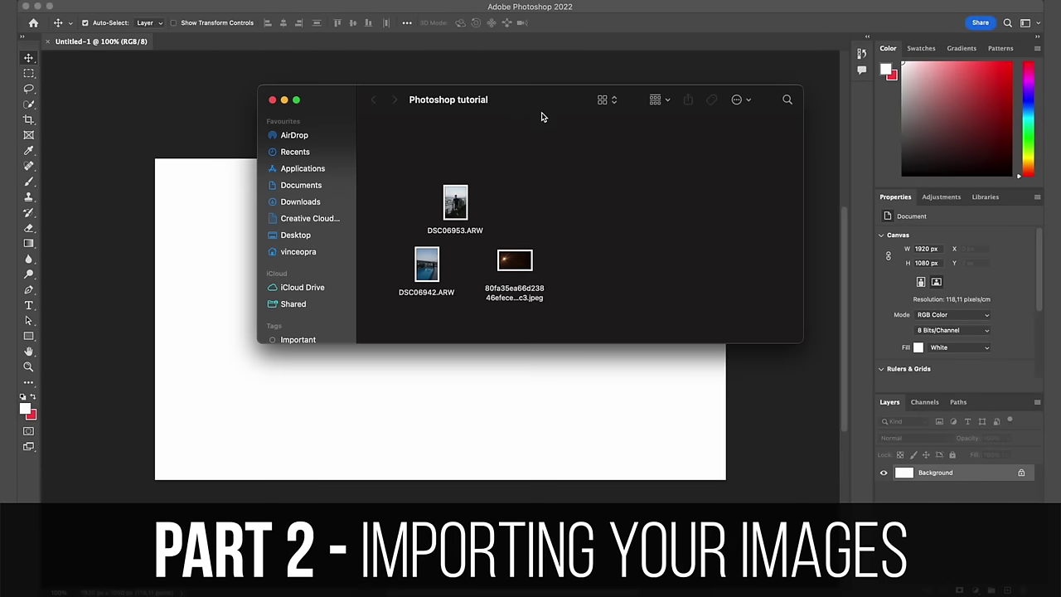
pyautogui.moveTo(542, 117); pyautogui.dragTo(739, 39)
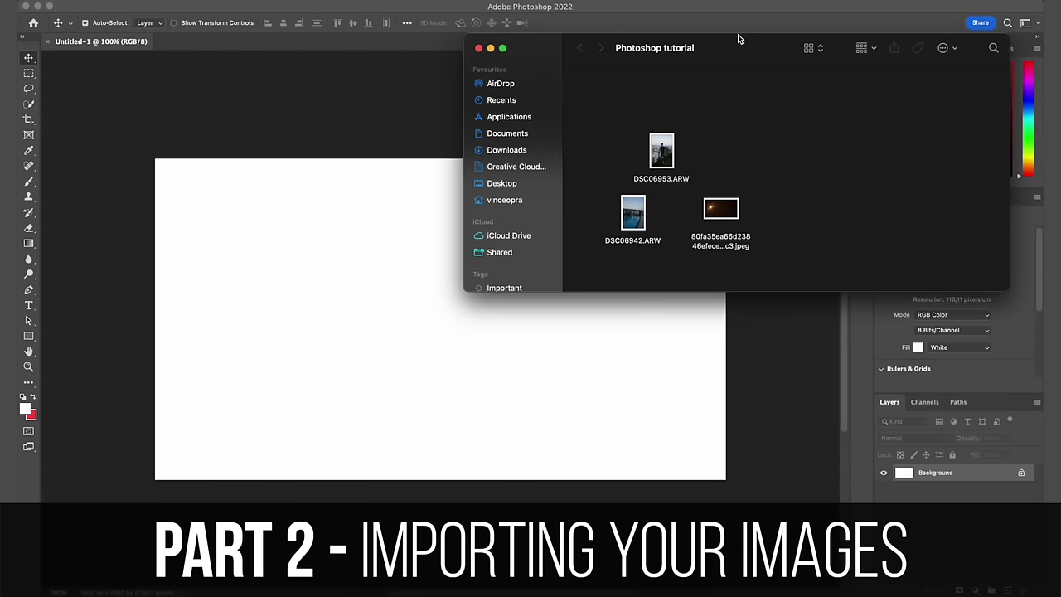
pyautogui.click(663, 153)
pyautogui.click(638, 205)
pyautogui.click(695, 130)
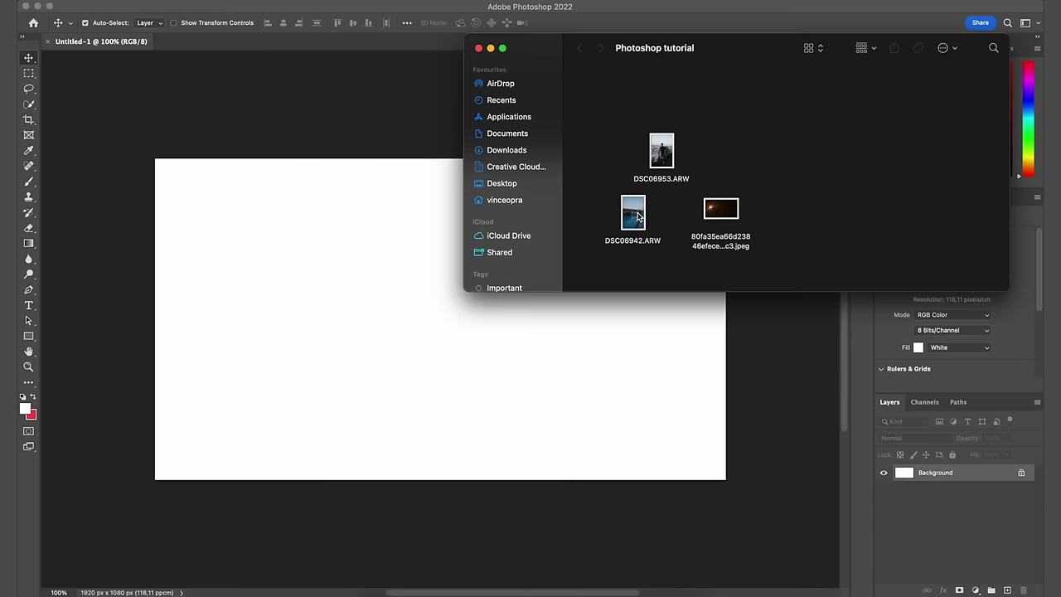
pyautogui.moveTo(639, 215); pyautogui.dragTo(262, 197)
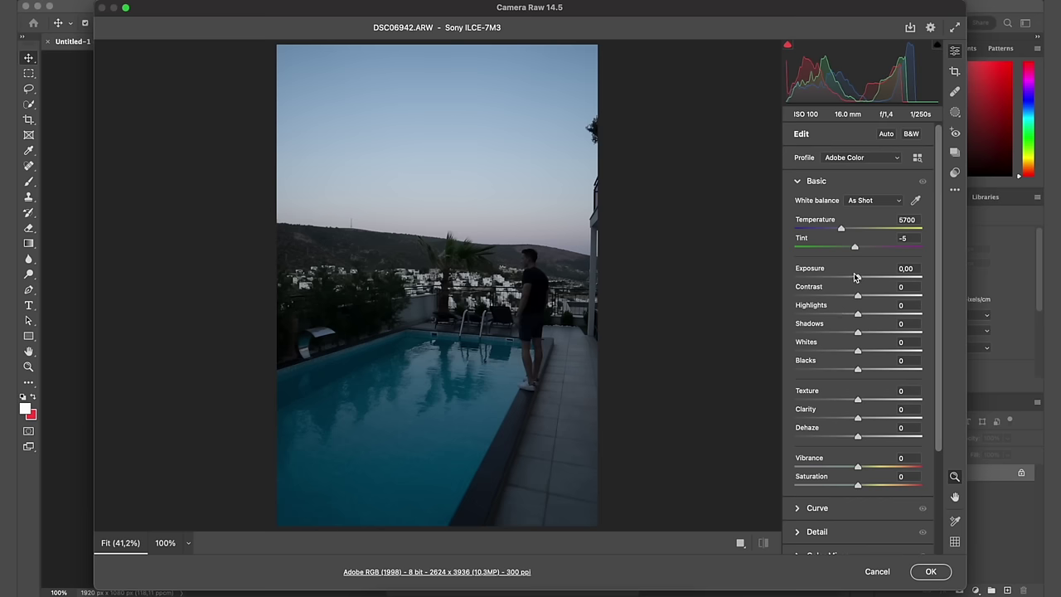
# Step: Raise the photo's exposure to +1,60 and shadows to +34 in Camera Raw, and accept the adjustments
pyautogui.moveTo(858, 279); pyautogui.dragTo(876, 288)
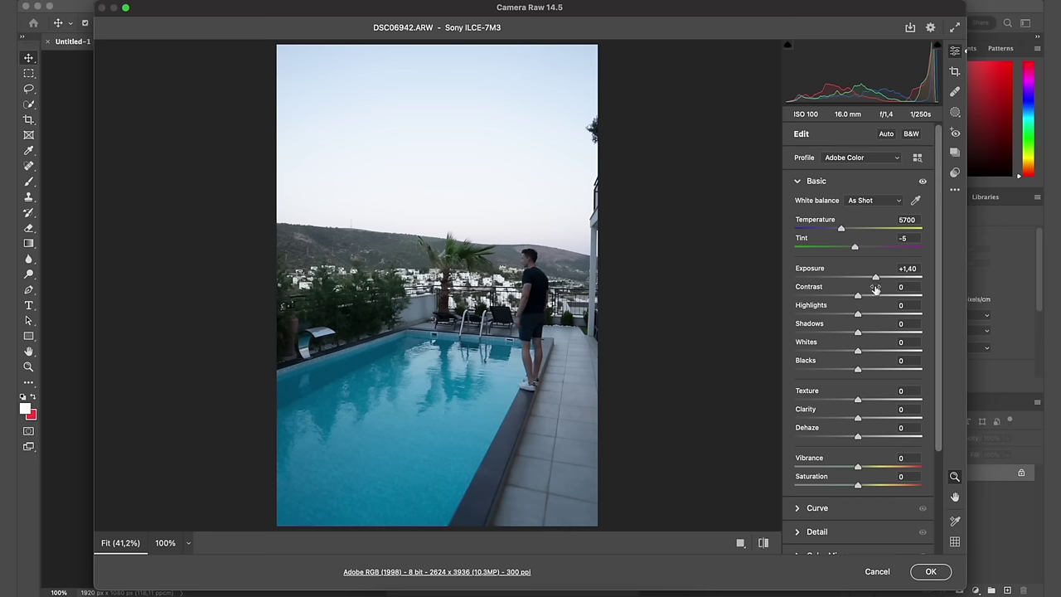
pyautogui.moveTo(875, 288)
pyautogui.moveTo(858, 332); pyautogui.dragTo(881, 339)
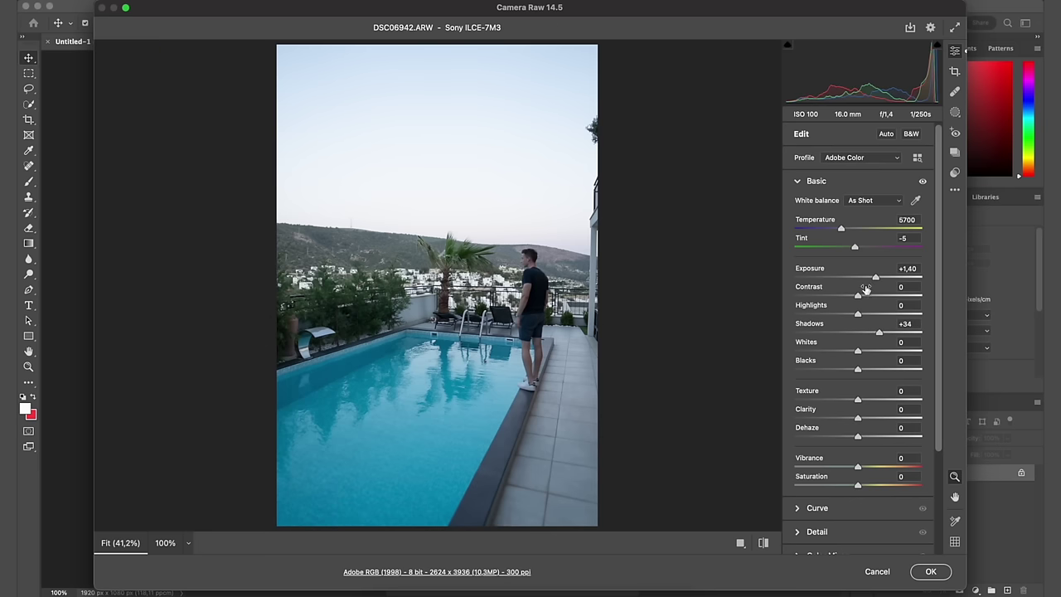
pyautogui.moveTo(875, 278); pyautogui.dragTo(879, 282)
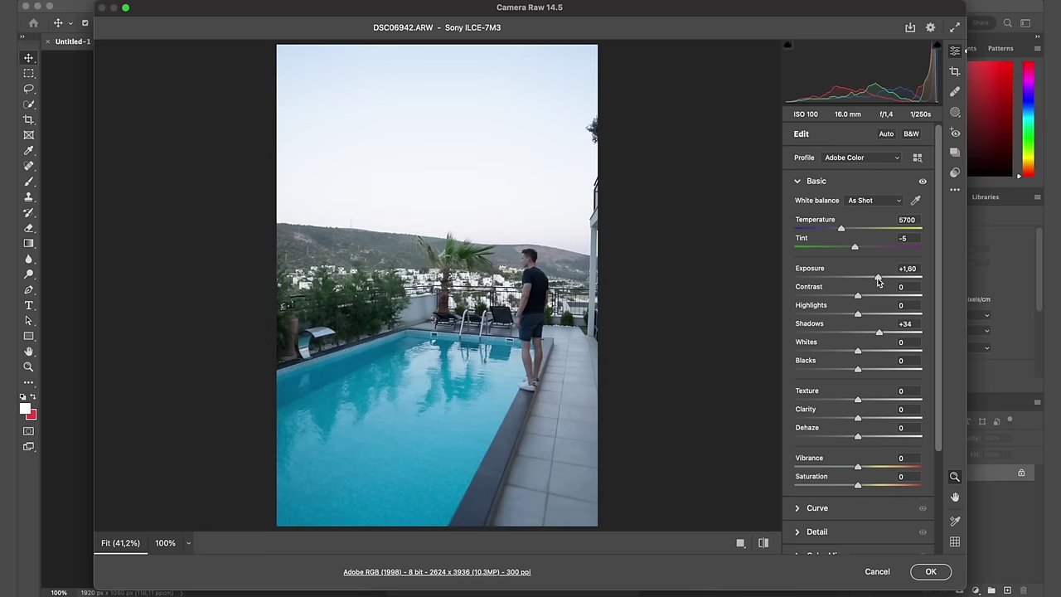
pyautogui.click(931, 571)
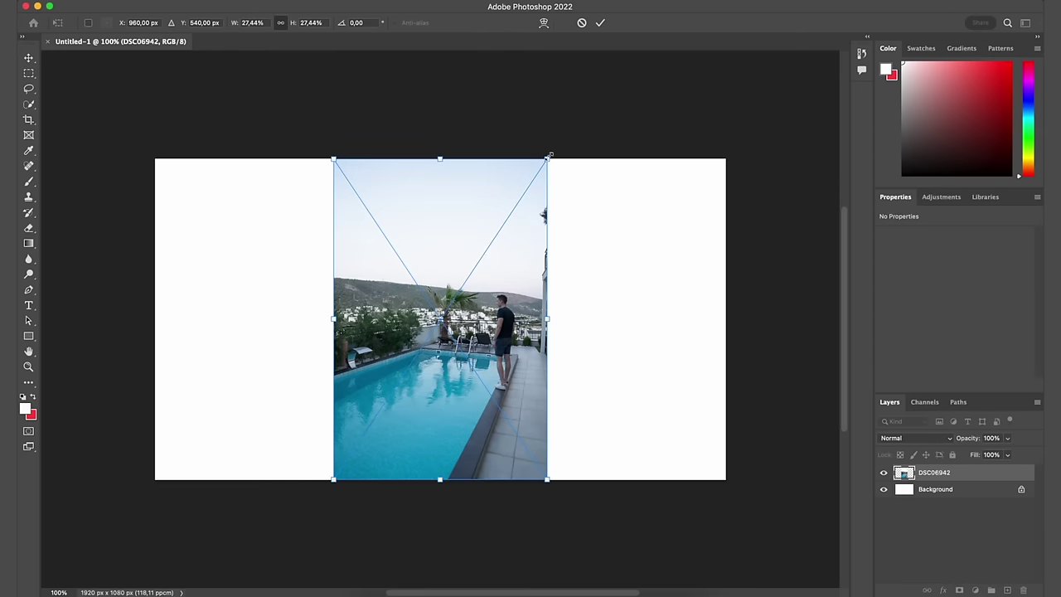
# Step: Scale the placed pool photo to about 76% and position it to fill the canvas, with the man and palm tree in frame
pyautogui.press('super+minus')
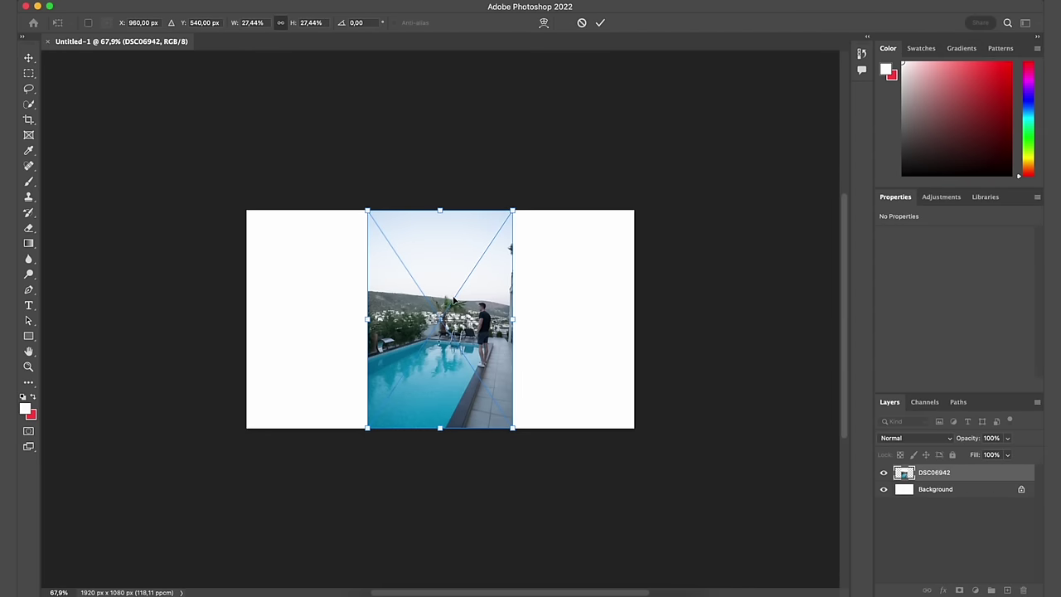
pyautogui.press('super+plus')
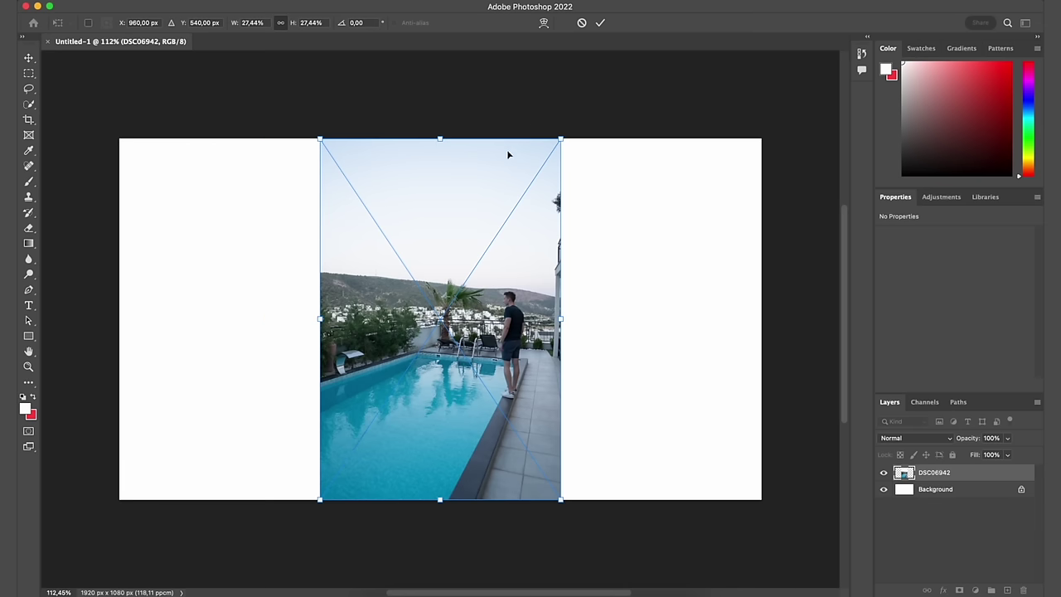
pyautogui.press('super+minus')
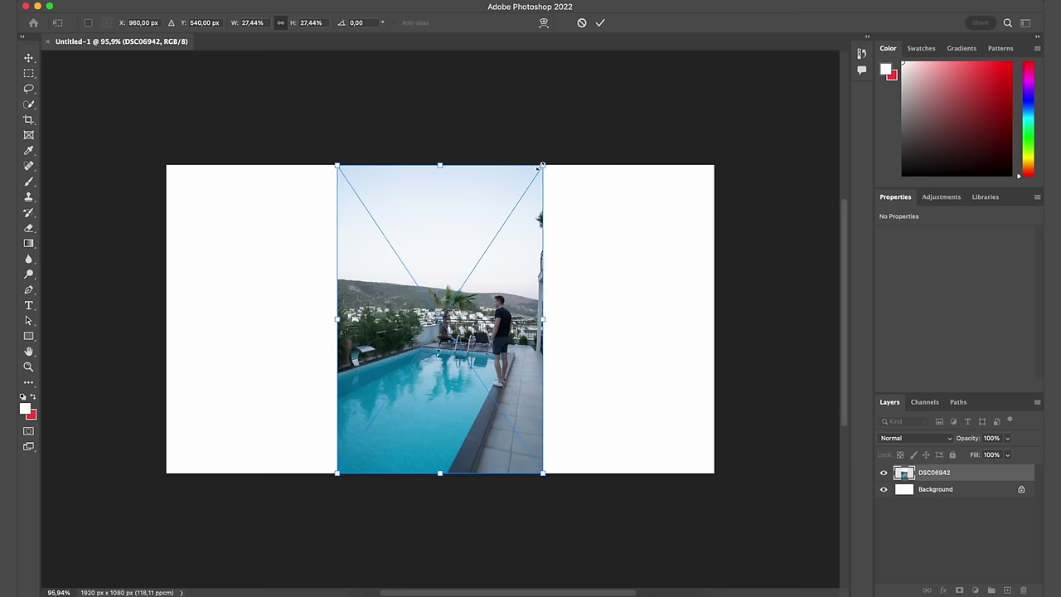
pyautogui.moveTo(543, 165); pyautogui.dragTo(739, 66)
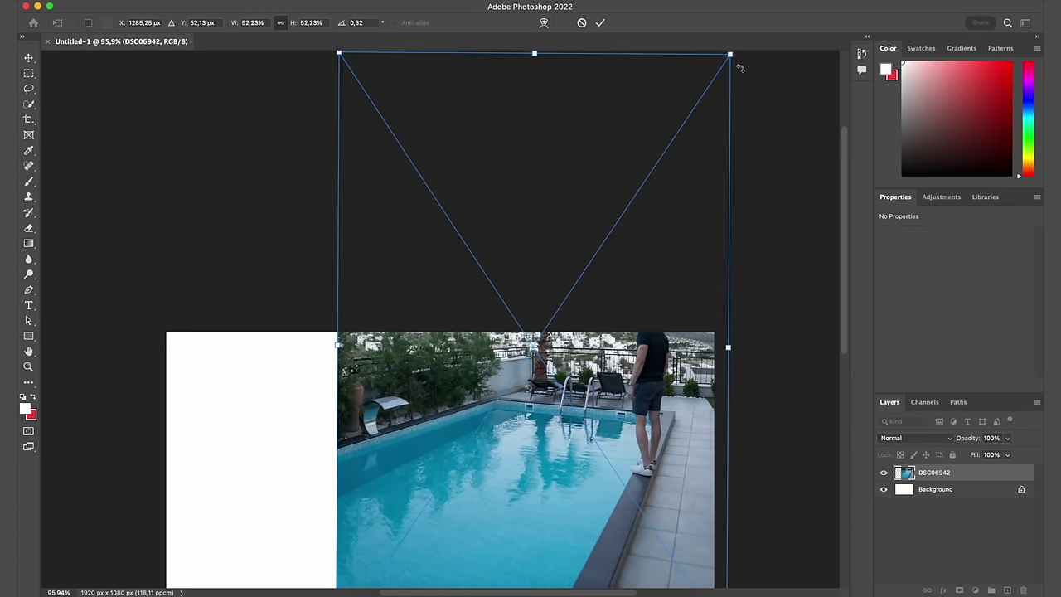
pyautogui.press('super+minus')
pyautogui.scroll(-1, 606, 268)
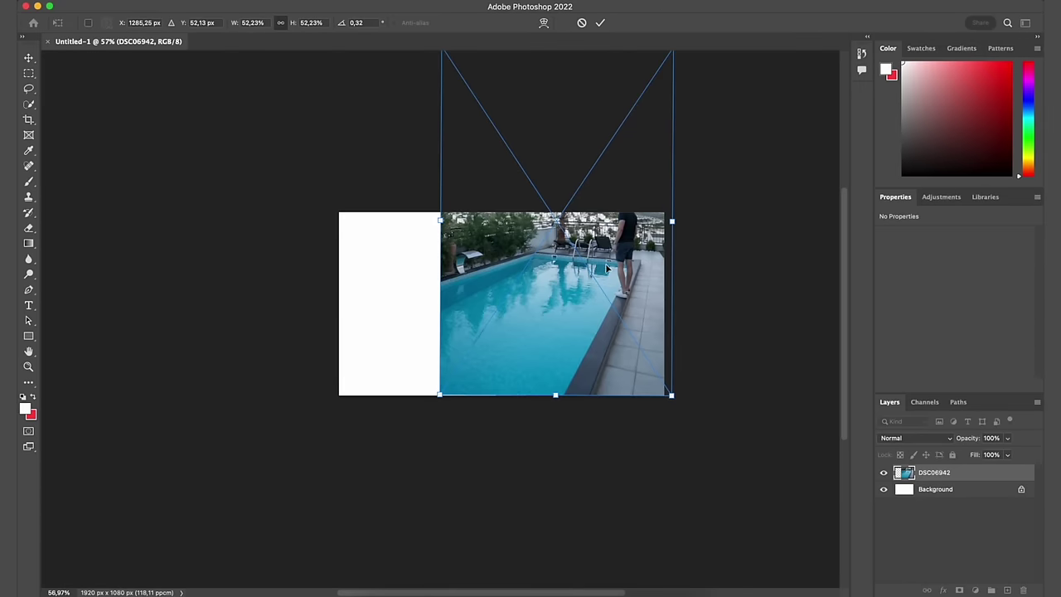
pyautogui.moveTo(605, 268); pyautogui.dragTo(602, 332)
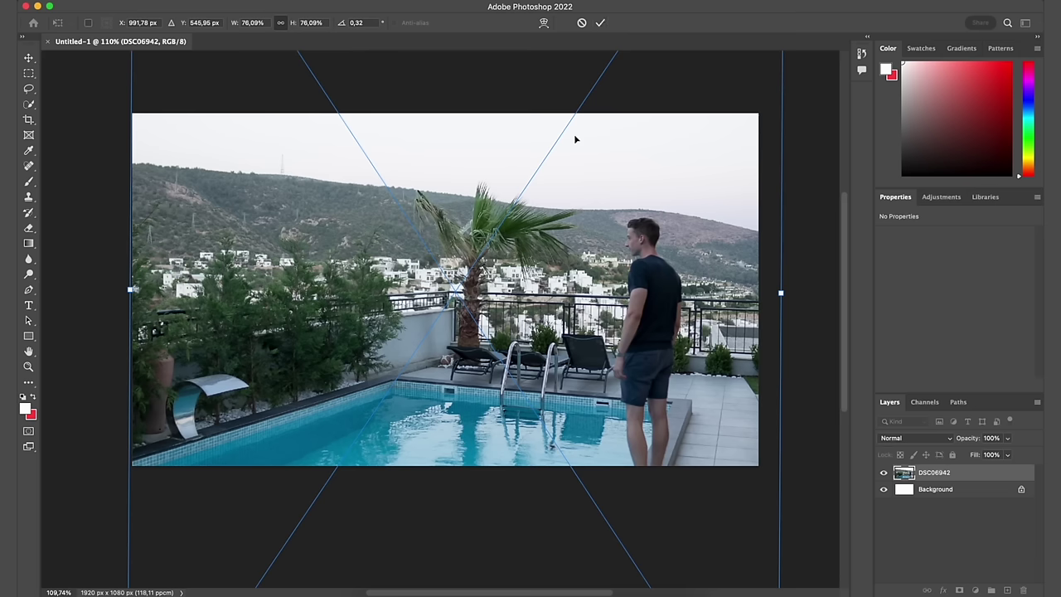
pyautogui.click(601, 24)
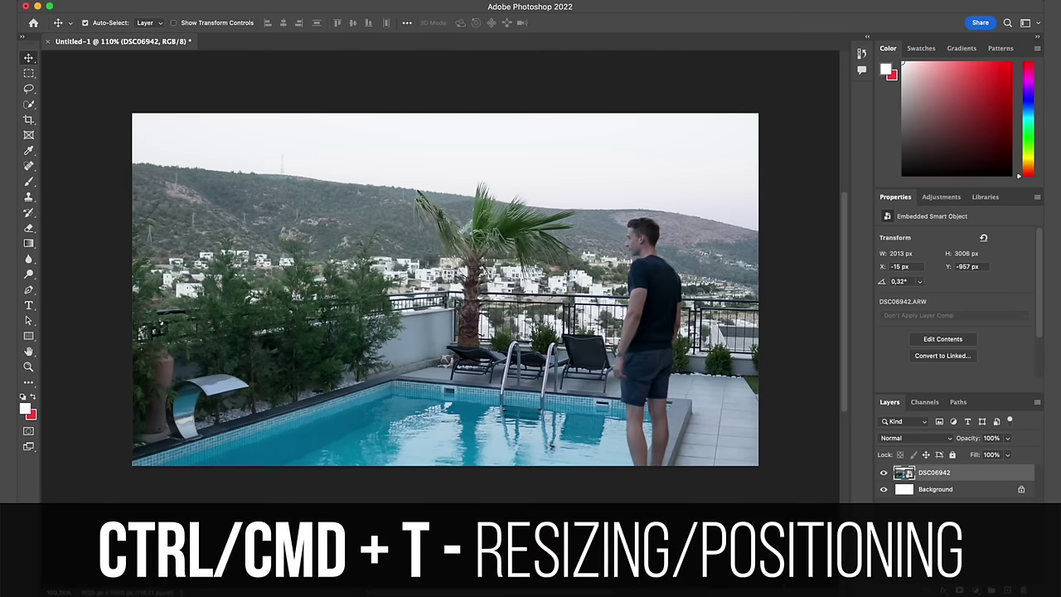
# Step: Try resizing and repositioning the DSC06942 layer with Free Transform
pyautogui.hotkey('ctrl', 't')
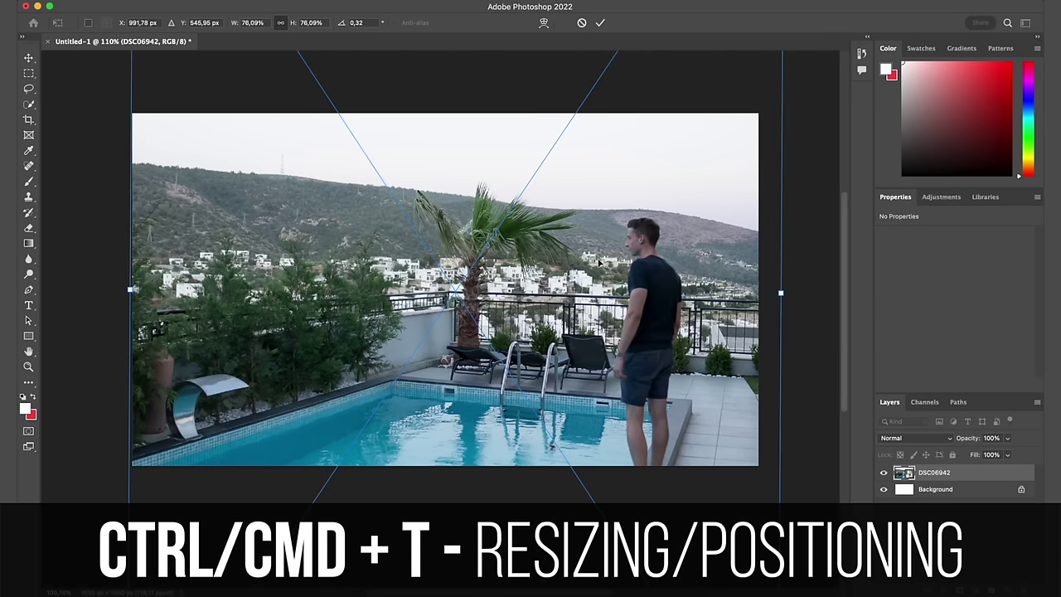
pyautogui.hotkey('ctrl', '-')
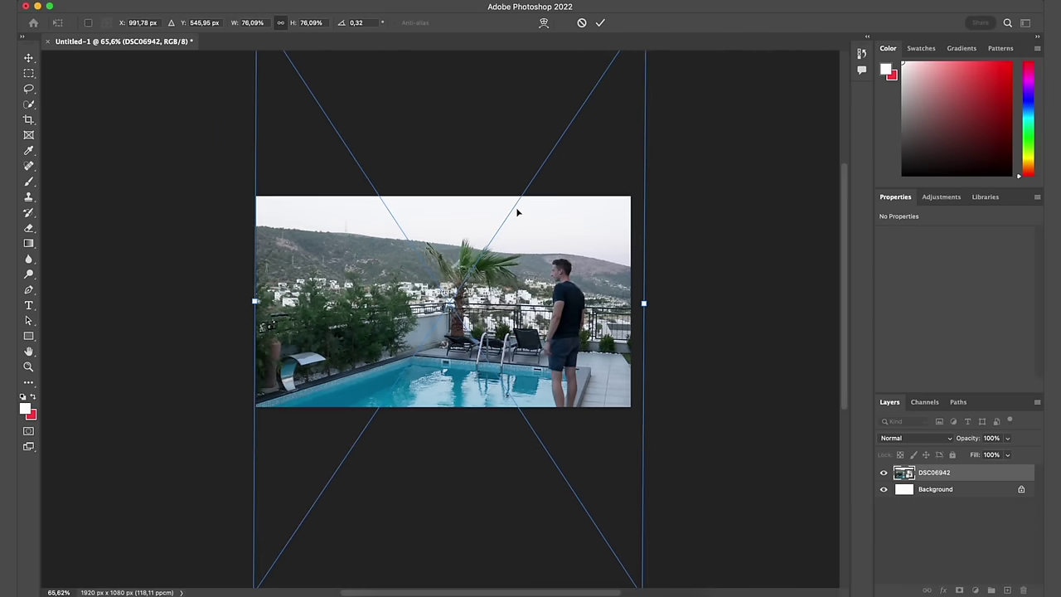
pyautogui.hotkey('ctrl', '-')
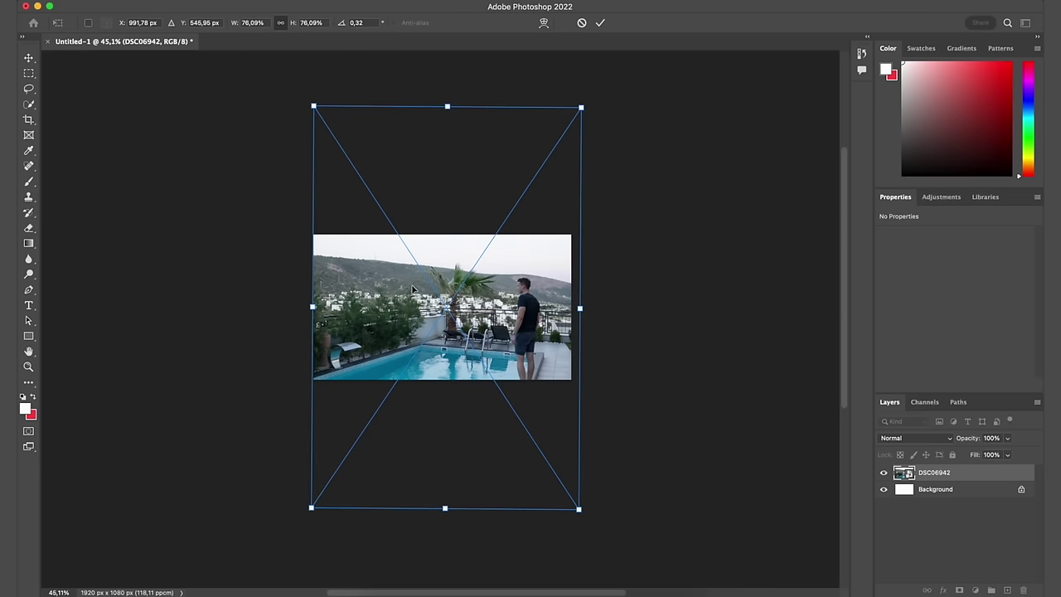
pyautogui.hotkey('ctrl', '+')
pyautogui.hotkey('ctrl', '+')
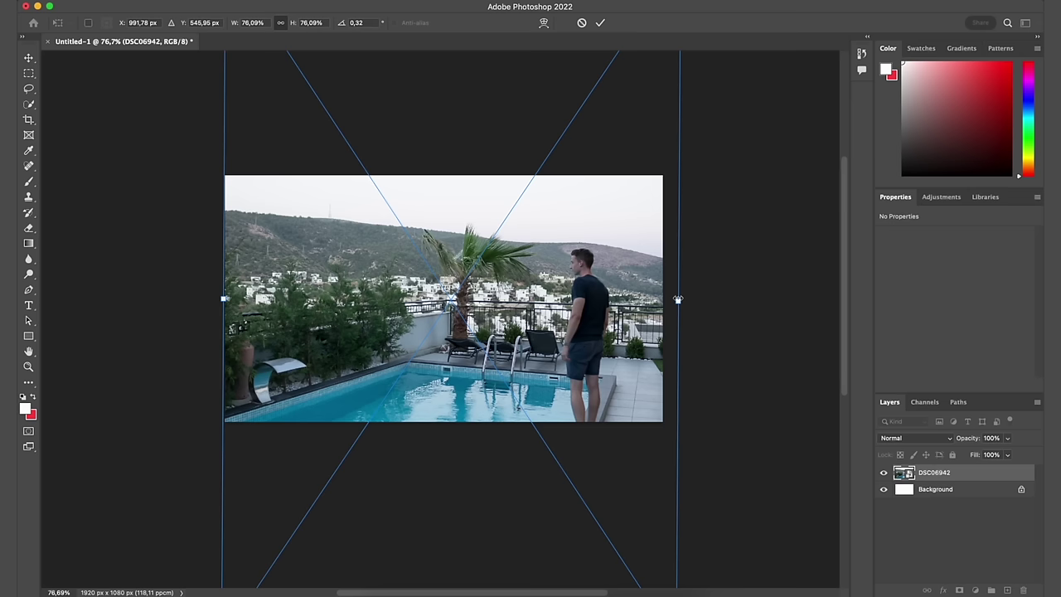
pyautogui.moveTo(678, 299); pyautogui.dragTo(598, 356)
pyautogui.moveTo(598, 356); pyautogui.dragTo(598, 356)
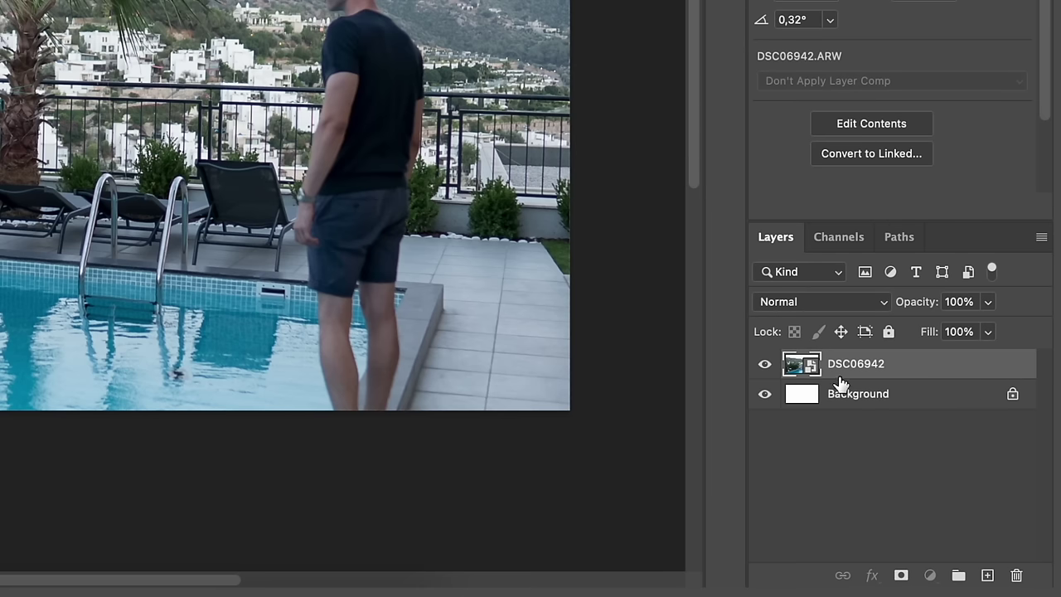
# Step: Toggle the DSC06942 layer's visibility off and on, leaving the layer visible
pyautogui.click(764, 366)
pyautogui.click(764, 366)
pyautogui.click(762, 366)
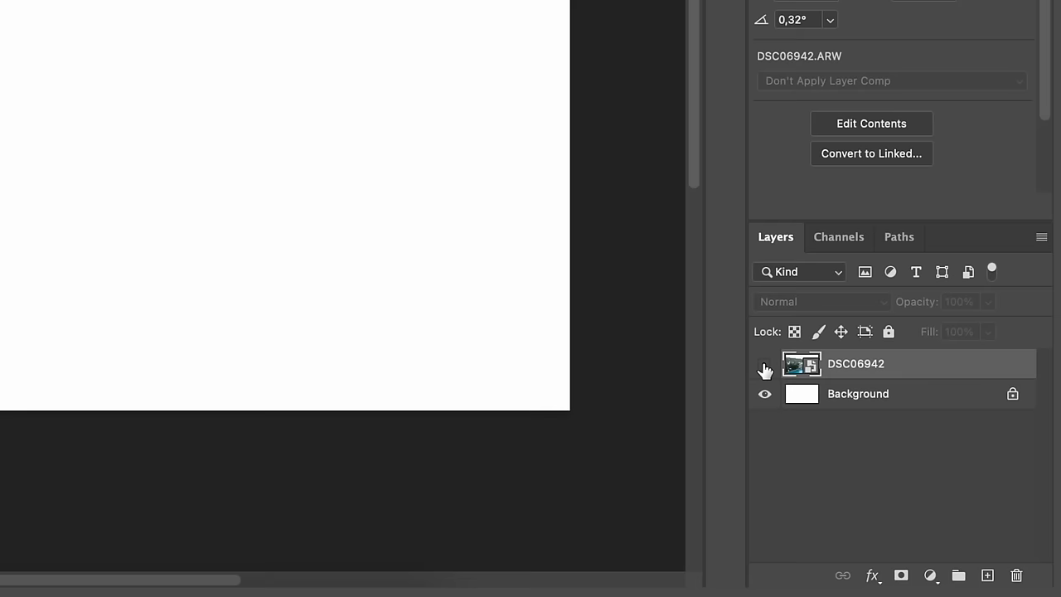
pyautogui.click(765, 367)
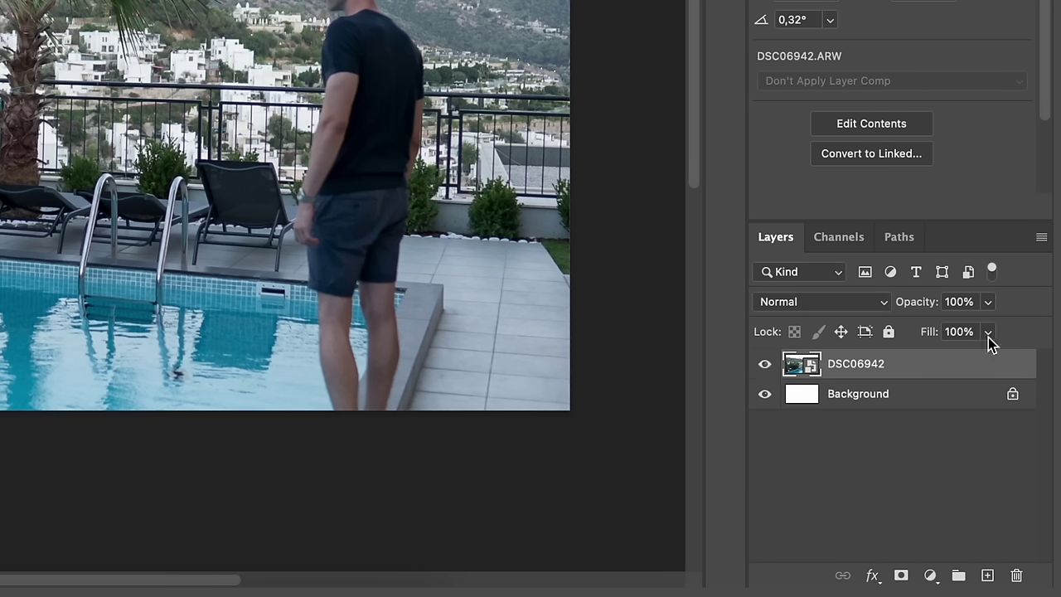
# Step: Try out the DSC06942 layer's opacity, ending at 100%, and view the blend modes while keeping Normal
pyautogui.click(989, 304)
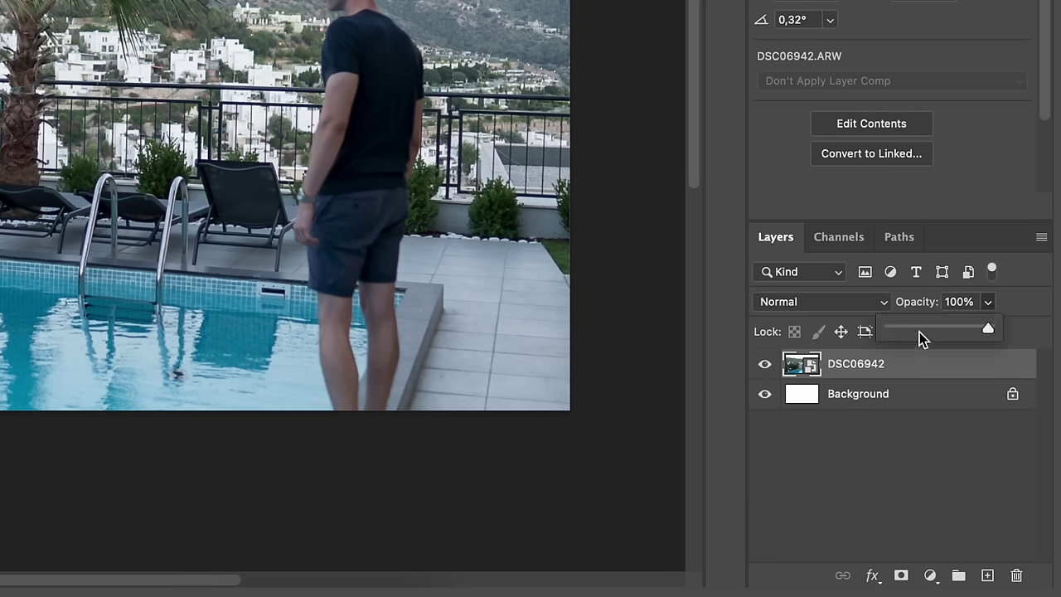
pyautogui.moveTo(919, 333); pyautogui.dragTo(1006, 347)
pyautogui.click(842, 306)
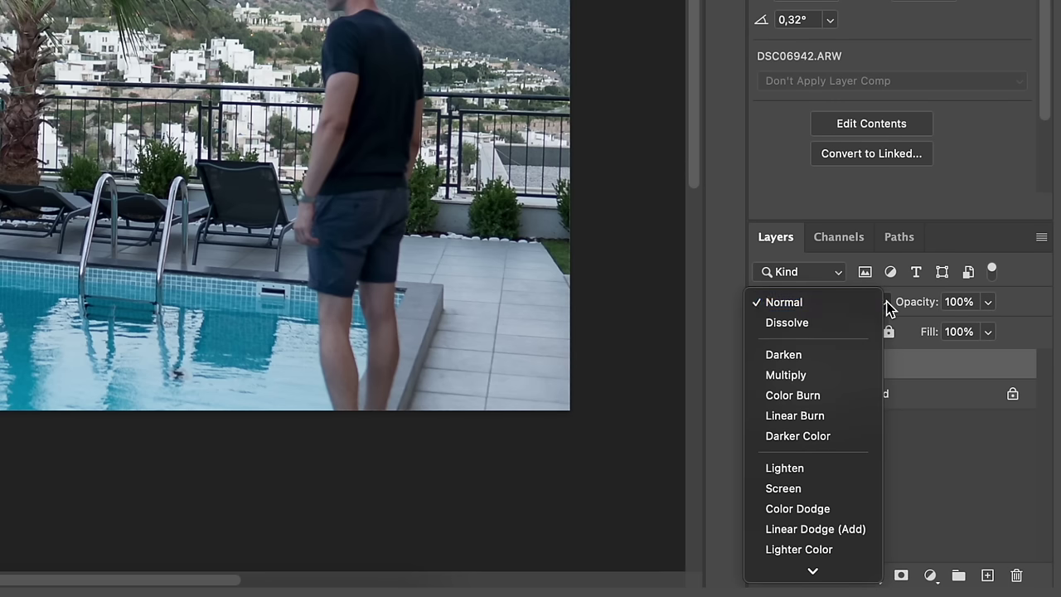
pyautogui.click(889, 308)
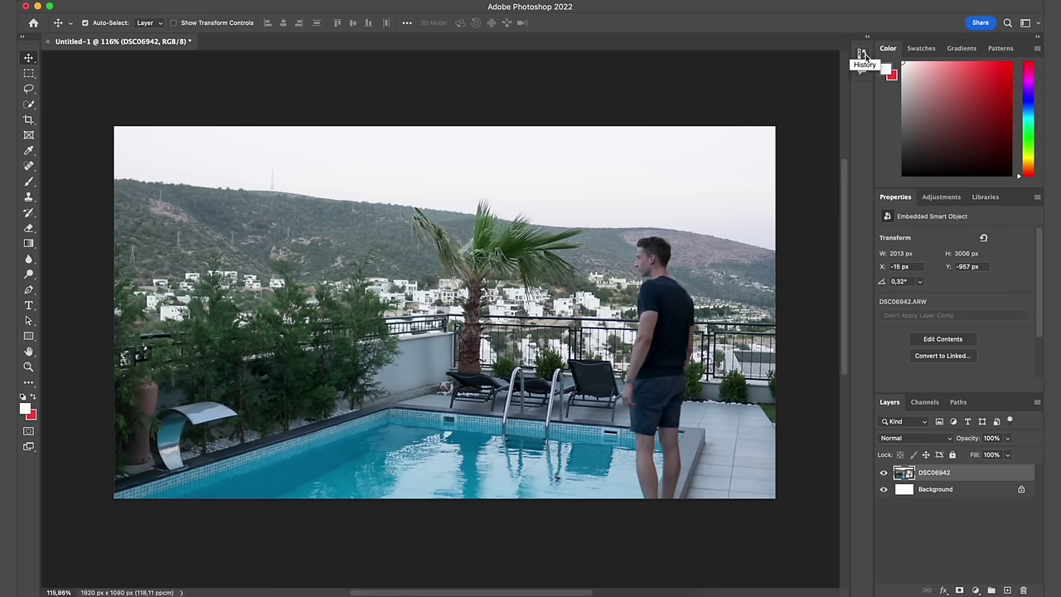
# Step: Show the full edit history, revisit earlier Layer Visibility states, and return to the Master Opacity Change state
pyautogui.click(864, 55)
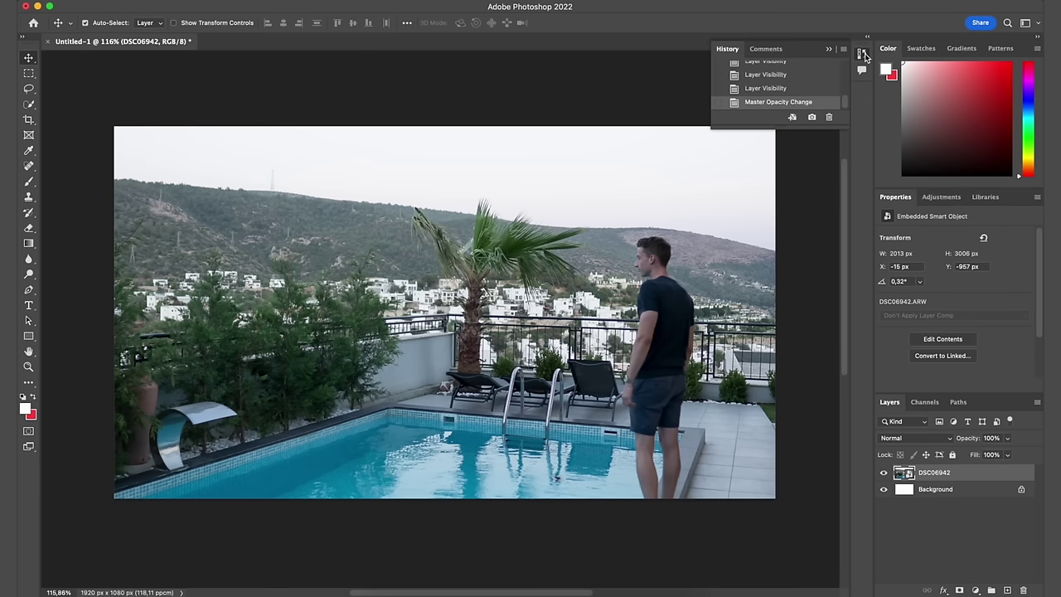
pyautogui.scroll(3, 804, 83)
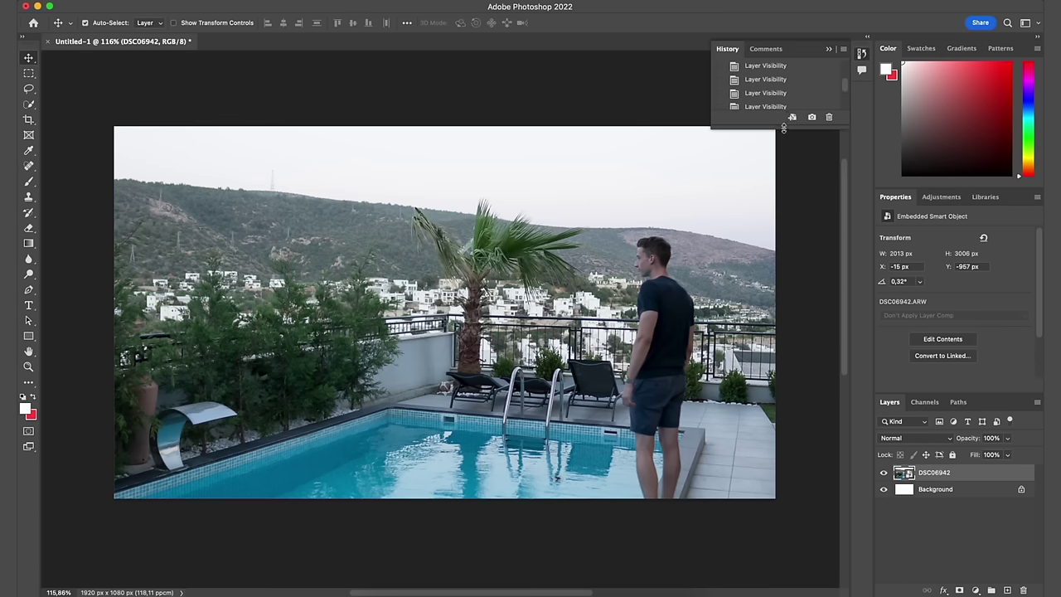
pyautogui.moveTo(784, 129); pyautogui.dragTo(783, 263)
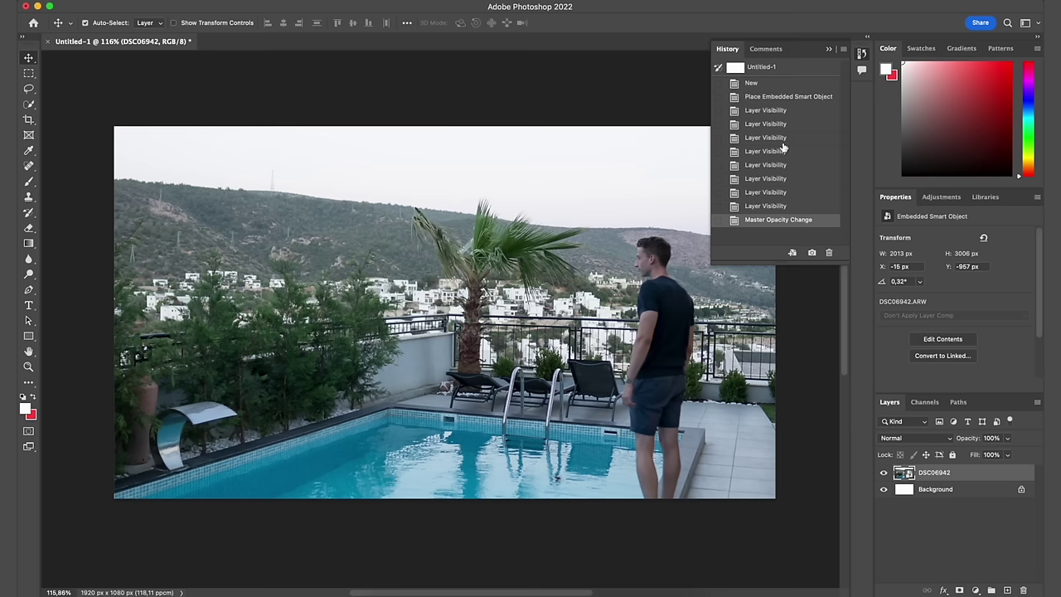
pyautogui.click(782, 151)
pyautogui.click(779, 207)
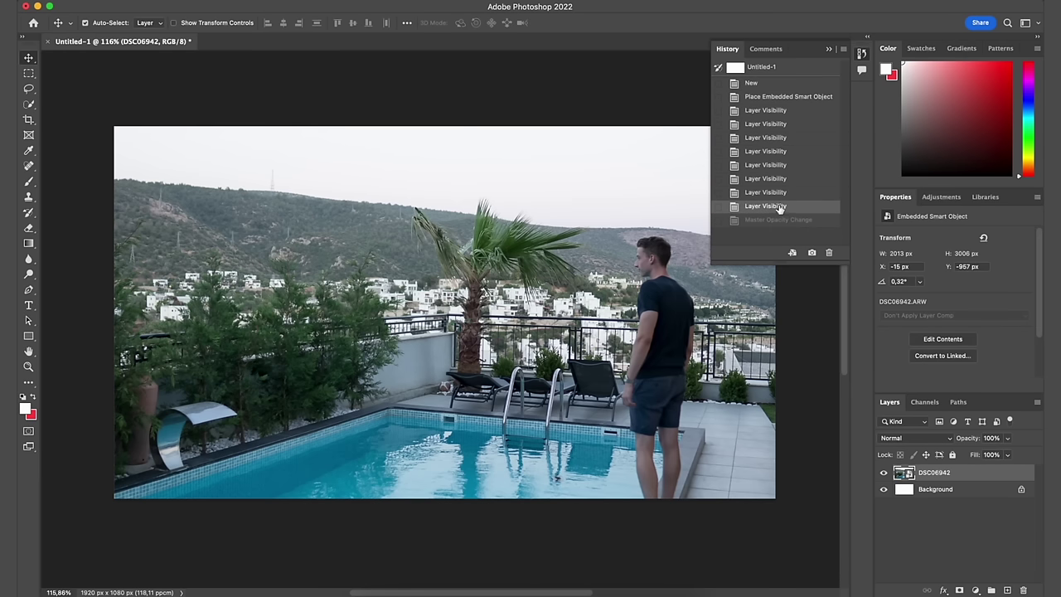
pyautogui.click(778, 221)
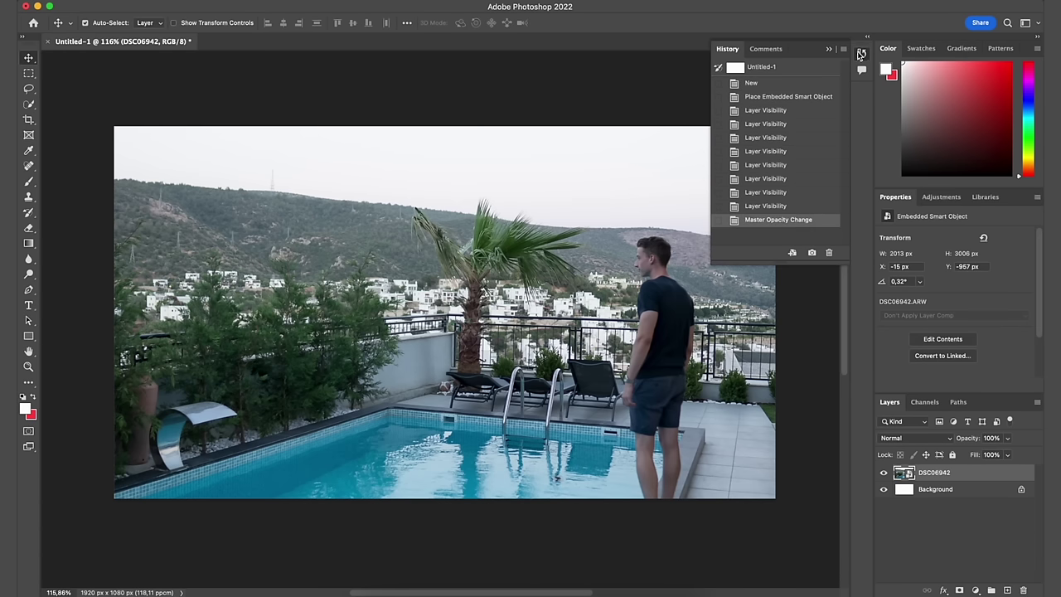
# Step: Hide the history and reposition the DSC06942 layer with the Move tool, ending at X -18 px, Y -949 px
pyautogui.click(863, 56)
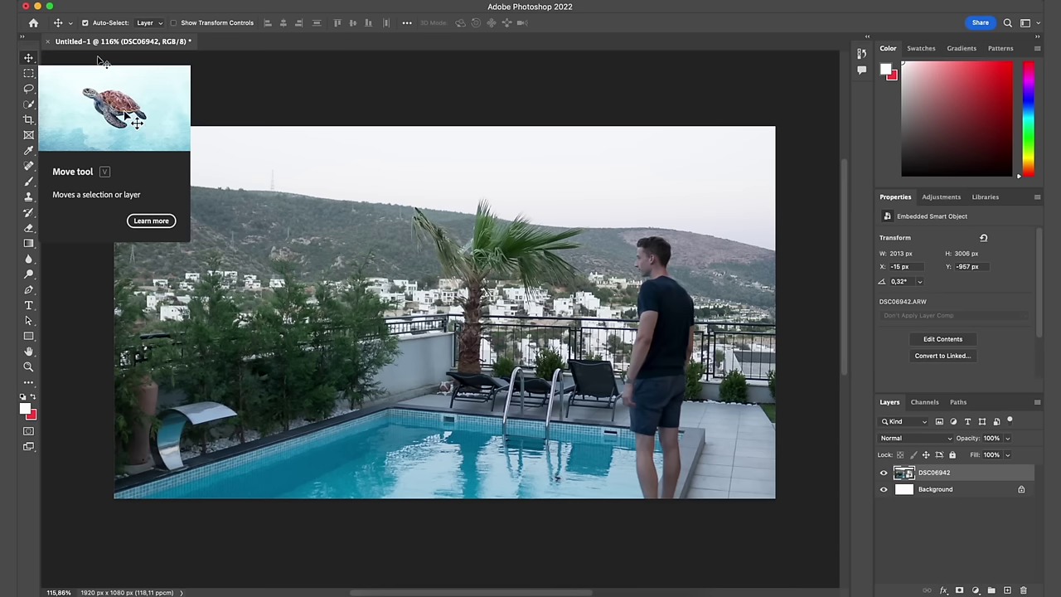
pyautogui.click(28, 60)
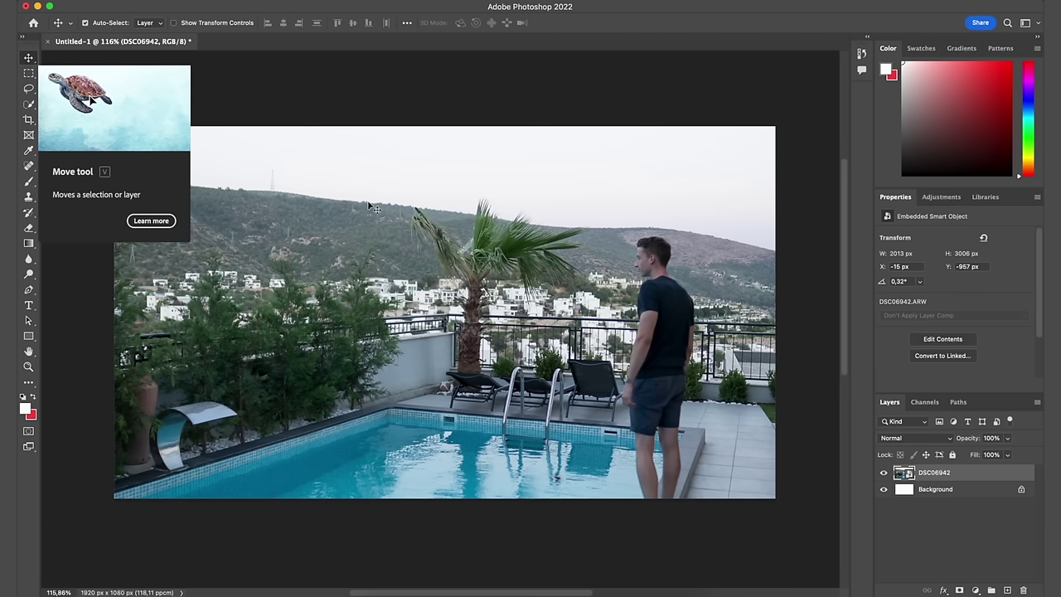
pyautogui.moveTo(490, 257)
pyautogui.mouseDown()
pyautogui.moveTo(473, 252)
pyautogui.moveTo(522, 247)
pyautogui.moveTo(451, 253)
pyautogui.moveTo(497, 253)
pyautogui.moveTo(471, 257)
pyautogui.moveTo(484, 259)
pyautogui.mouseUp()
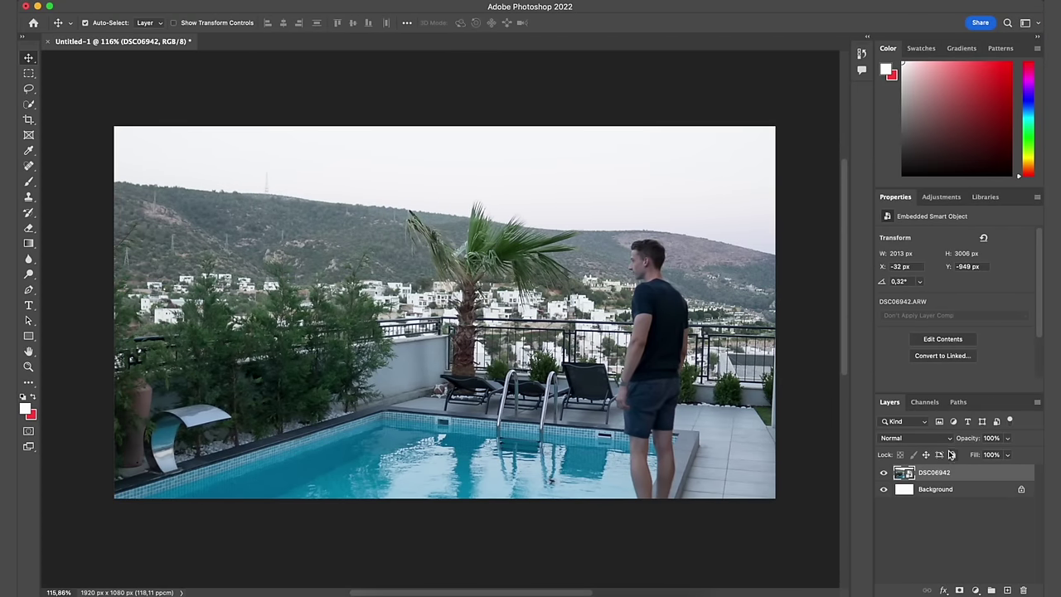
pyautogui.moveTo(943, 478)
pyautogui.mouseDown()
pyautogui.moveTo(937, 494)
pyautogui.moveTo(935, 472)
pyautogui.mouseUp()
pyautogui.moveTo(652, 208); pyautogui.dragTo(657, 207)
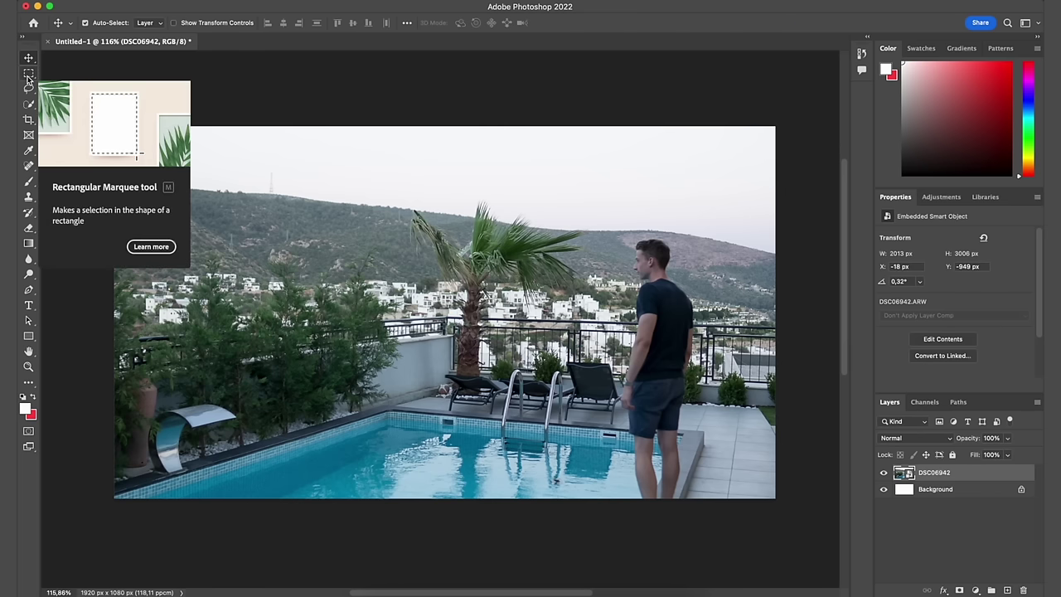
# Step: Select an area of about 689 × 700 px around the palm tree with the Rectangular Marquee tool and copy it to a new layer
pyautogui.click(29, 76)
pyautogui.click(29, 76)
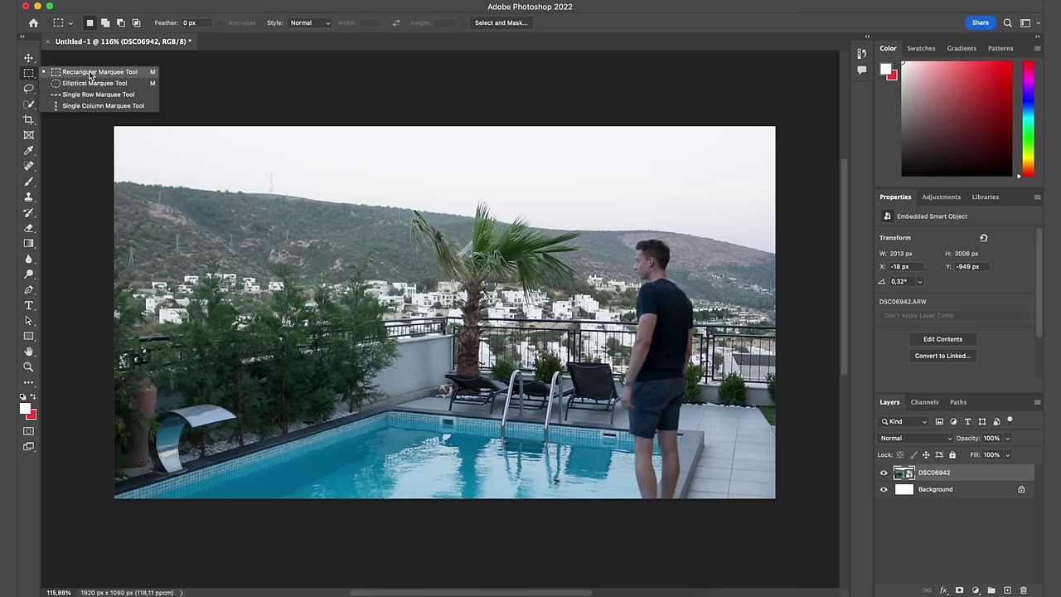
pyautogui.click(92, 73)
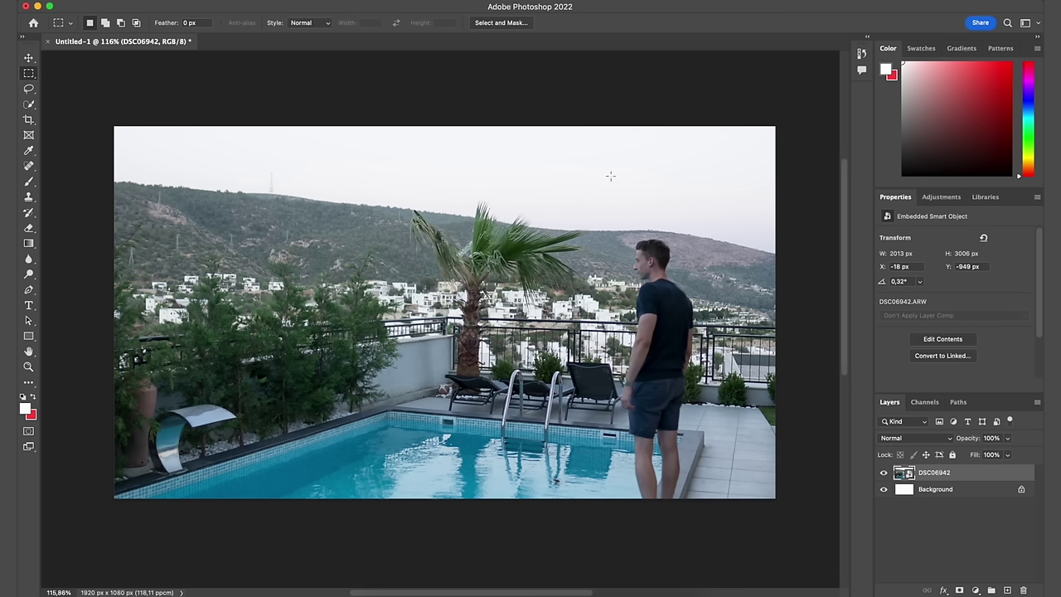
pyautogui.moveTo(597, 175); pyautogui.dragTo(361, 416)
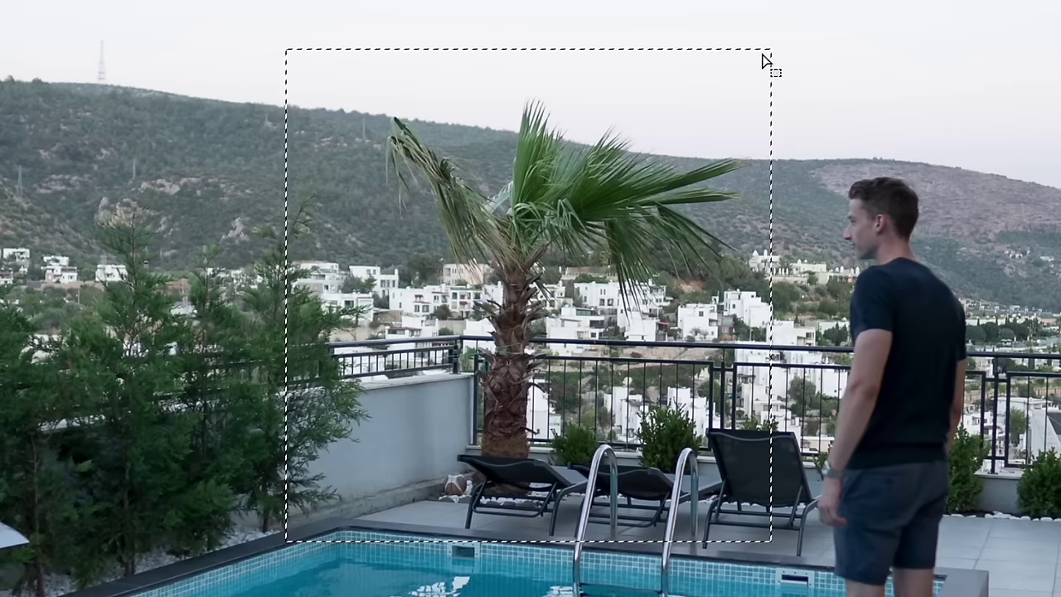
pyautogui.hotkey('ctrl', 'j')
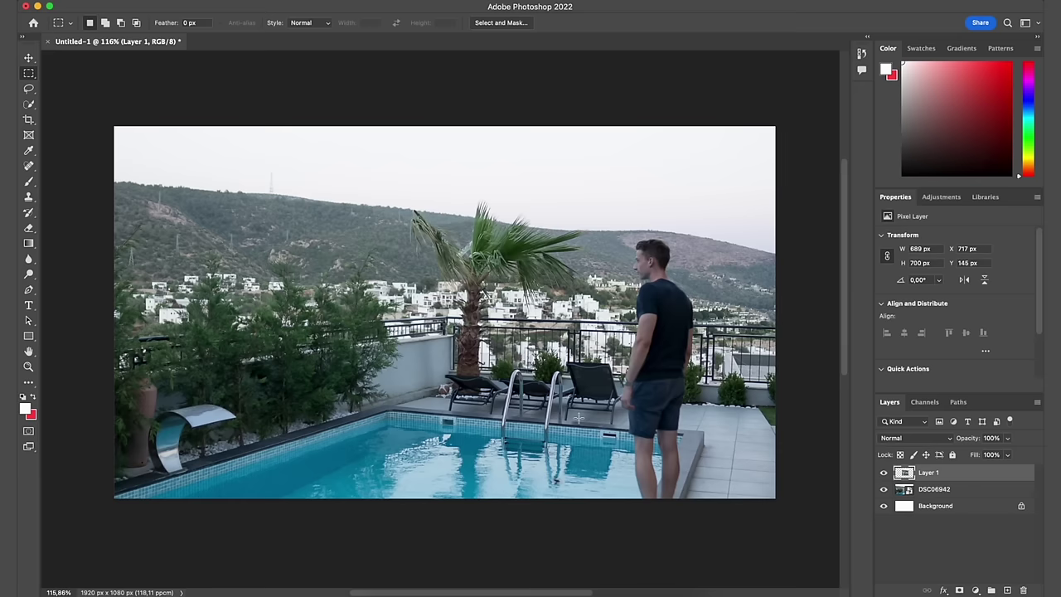
# Step: Hide the DSC06942 layer and move the palm tree copy to about X 658 px, Y 190 px
pyautogui.click(883, 489)
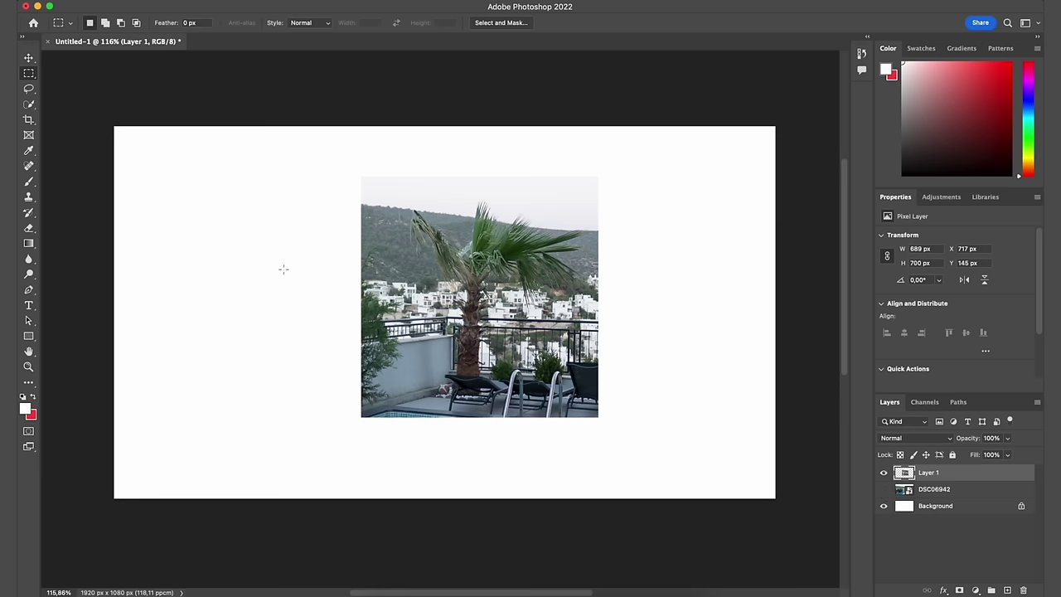
pyautogui.click(28, 58)
pyautogui.moveTo(505, 287)
pyautogui.mouseDown()
pyautogui.moveTo(392, 287)
pyautogui.moveTo(513, 329)
pyautogui.moveTo(528, 288)
pyautogui.moveTo(493, 306)
pyautogui.mouseUp()
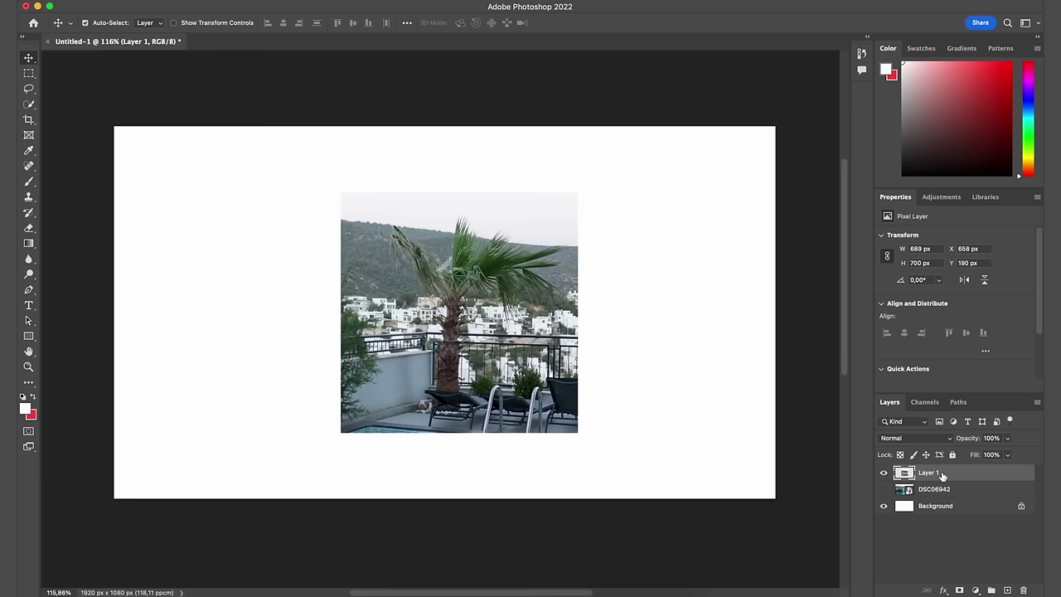
# Step: Delete the palm tree copy layer and make the DSC06942 layer visible again
pyautogui.press('Delete')
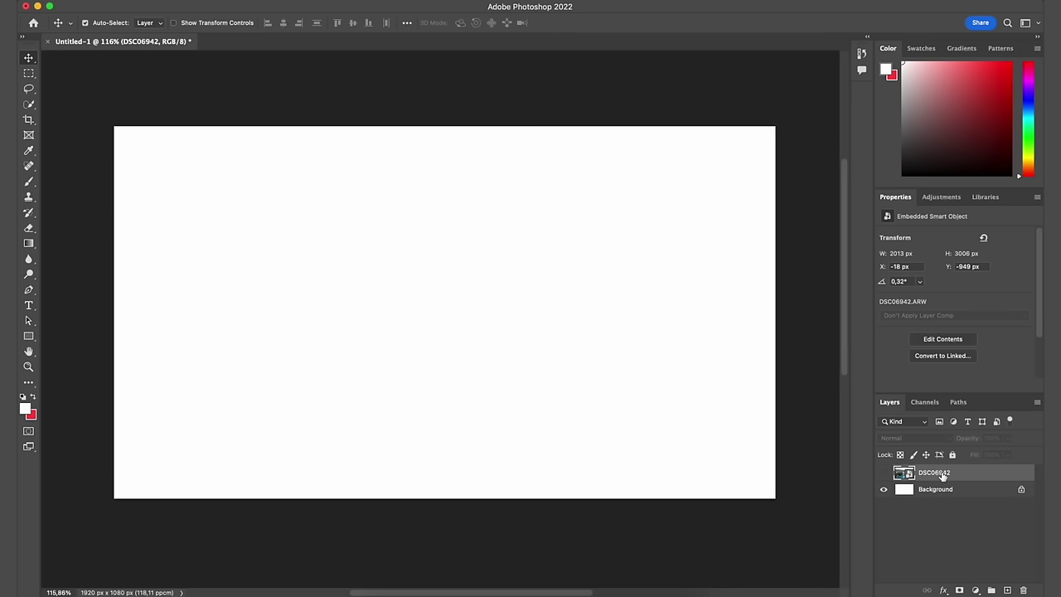
pyautogui.click(882, 475)
# Step: Try tracing a freehand selection around the man with the Lasso tool
pyautogui.click(30, 91)
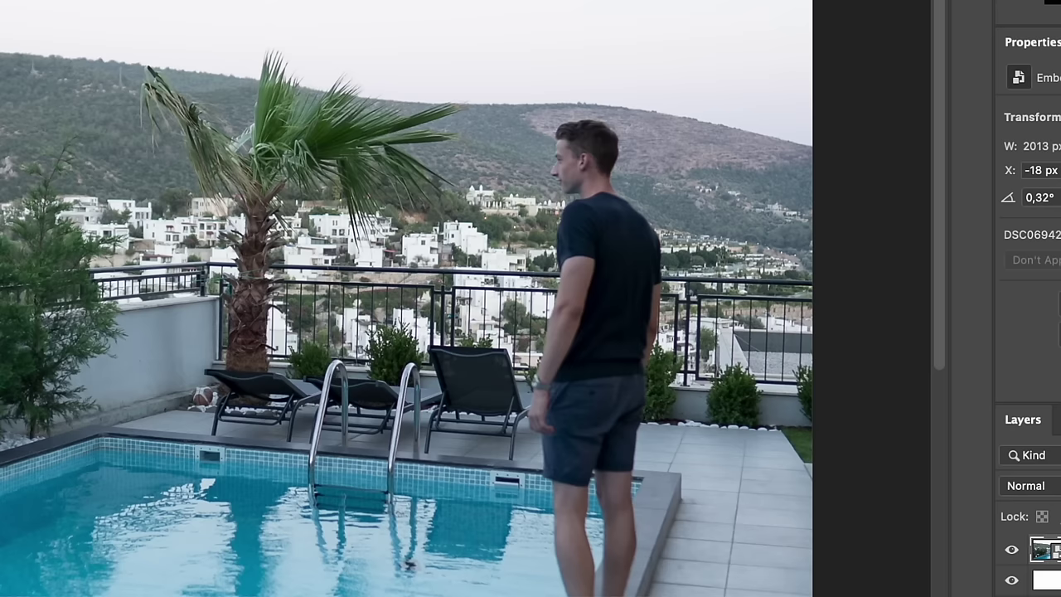
pyautogui.moveTo(678, 523)
pyautogui.mouseDown()
pyautogui.moveTo(684, 439)
pyautogui.moveTo(713, 335)
pyautogui.mouseUp()
pyautogui.moveTo(694, 294)
pyautogui.mouseDown()
pyautogui.moveTo(639, 87)
pyautogui.moveTo(509, 175)
pyautogui.moveTo(517, 272)
pyautogui.moveTo(497, 426)
pyautogui.moveTo(530, 570)
pyautogui.moveTo(539, 595)
pyautogui.moveTo(630, 596)
pyautogui.mouseUp()
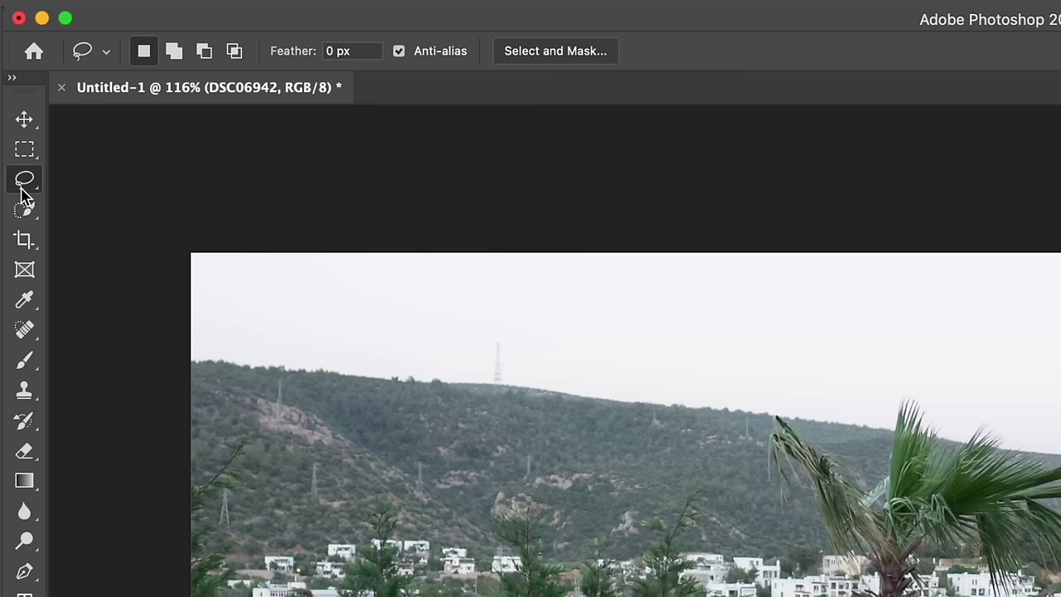
# Step: Select the man from head to legs with the Quick Selection tool at brush size 30, adding to the selection
pyautogui.click(29, 104)
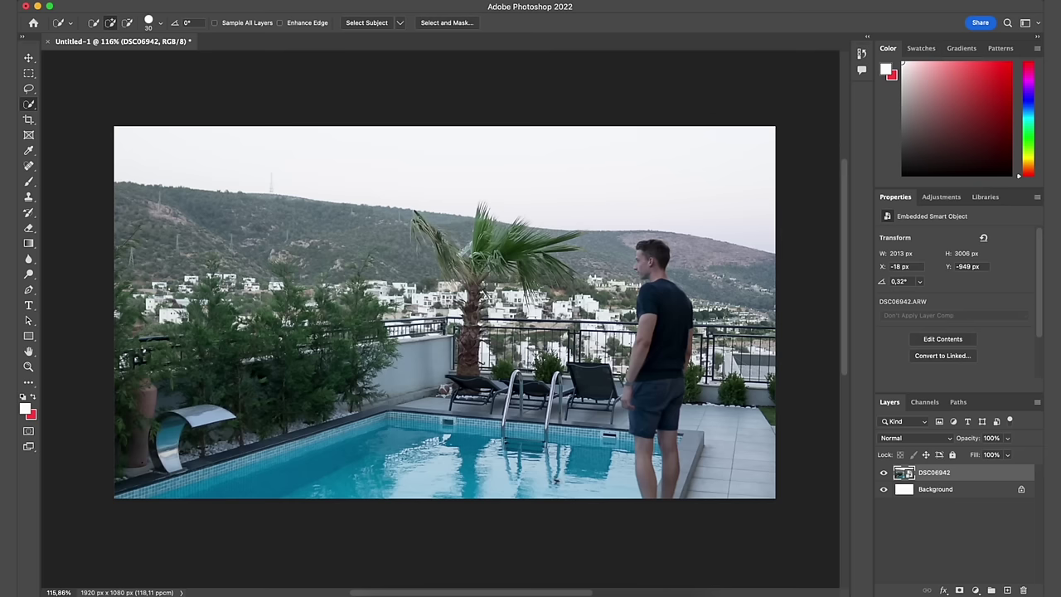
pyautogui.hscroll(3, 721, 338)
pyautogui.scroll(5, 721, 338)
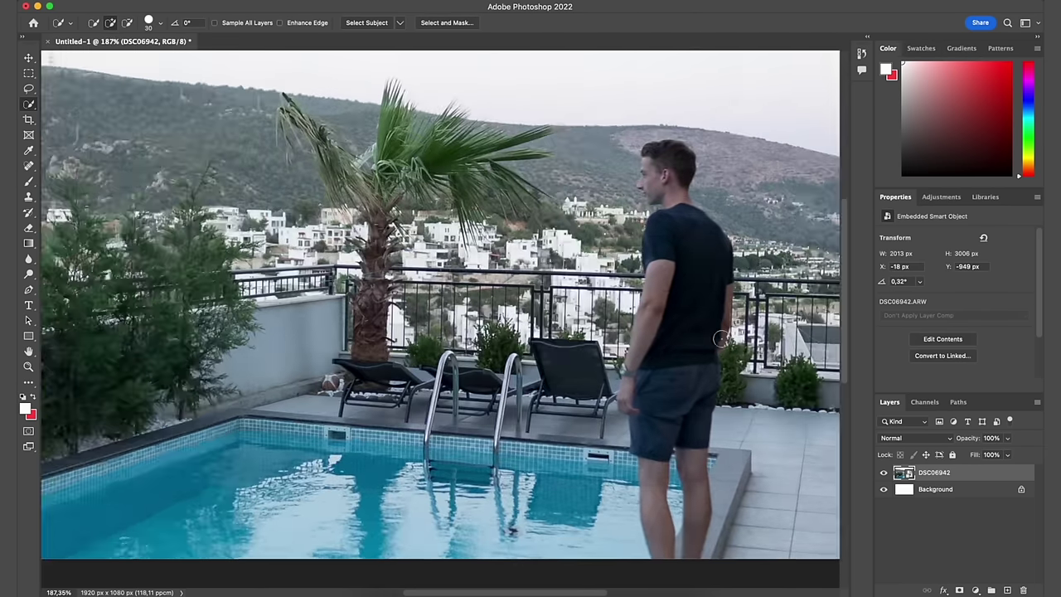
pyautogui.scroll(2, 721, 339)
pyautogui.scroll(-1, 721, 338)
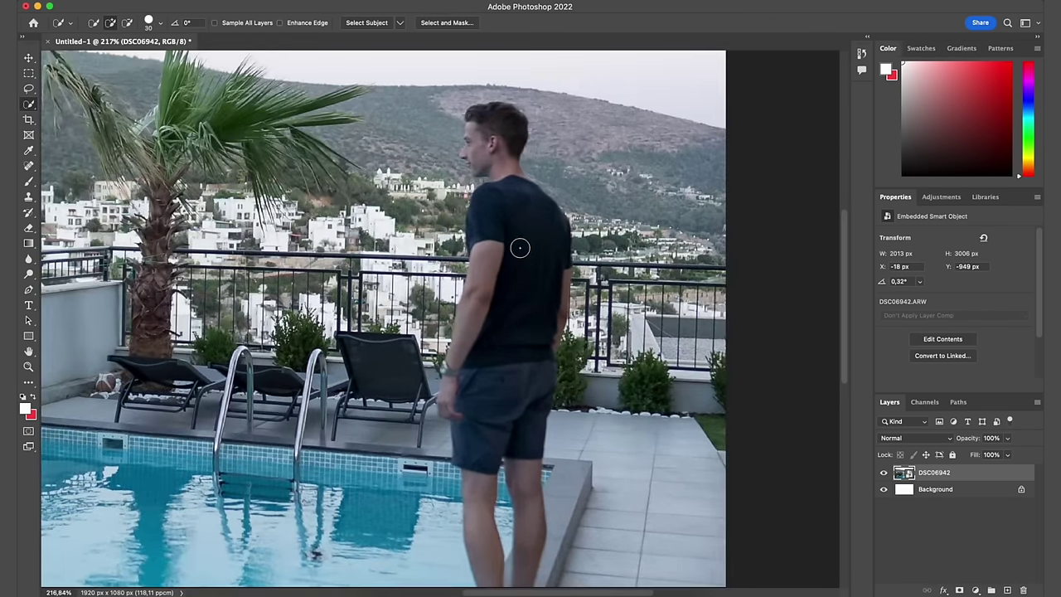
pyautogui.scroll(-1, 519, 244)
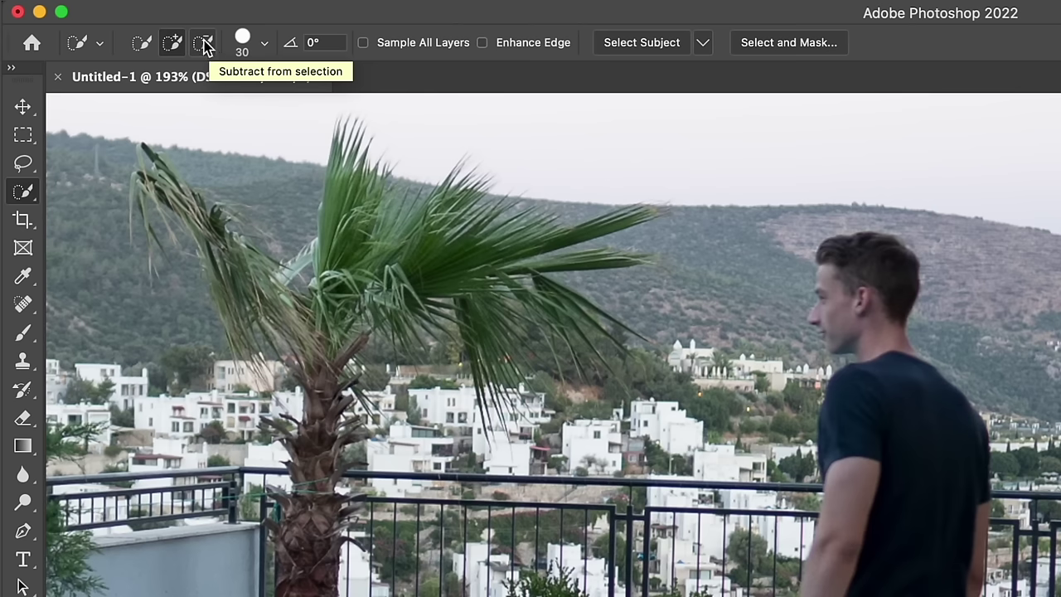
pyautogui.click(209, 46)
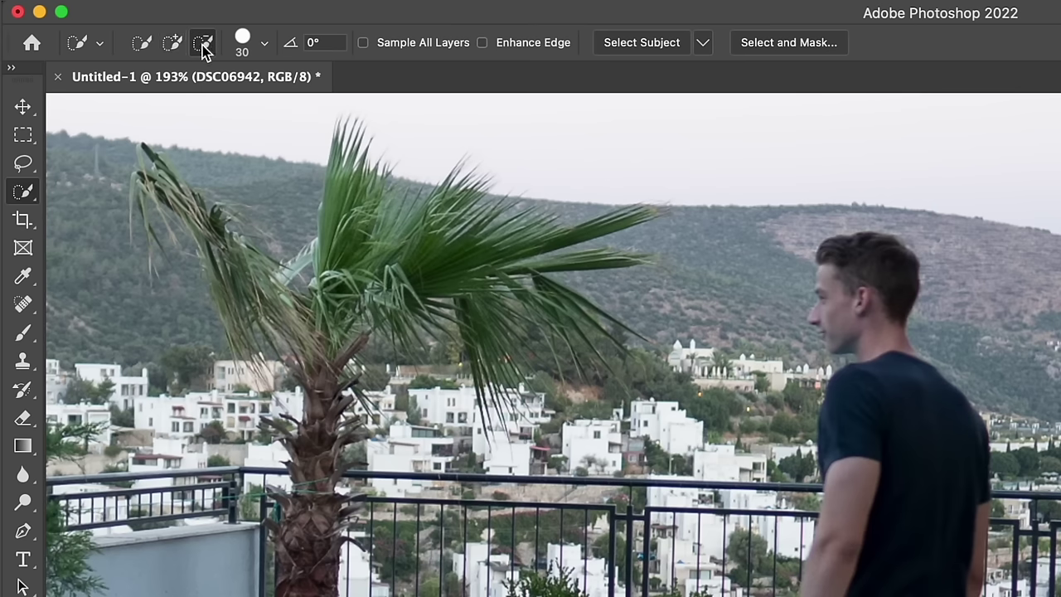
pyautogui.click(172, 50)
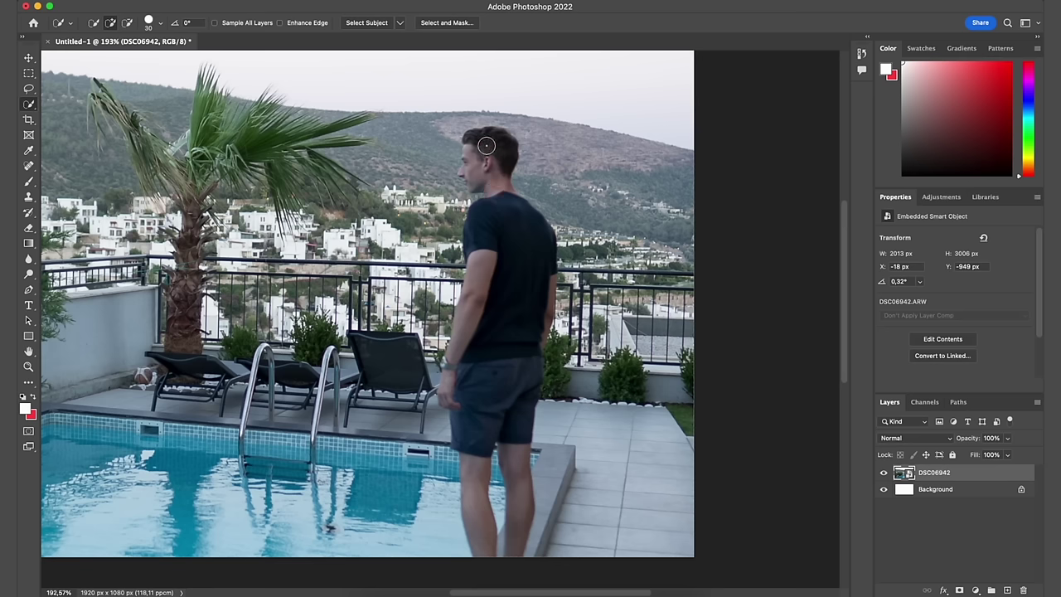
pyautogui.moveTo(486, 146); pyautogui.dragTo(491, 170)
pyautogui.moveTo(523, 232)
pyautogui.mouseDown()
pyautogui.moveTo(487, 315)
pyautogui.moveTo(488, 368)
pyautogui.moveTo(501, 448)
pyautogui.moveTo(516, 464)
pyautogui.moveTo(479, 522)
pyautogui.mouseUp()
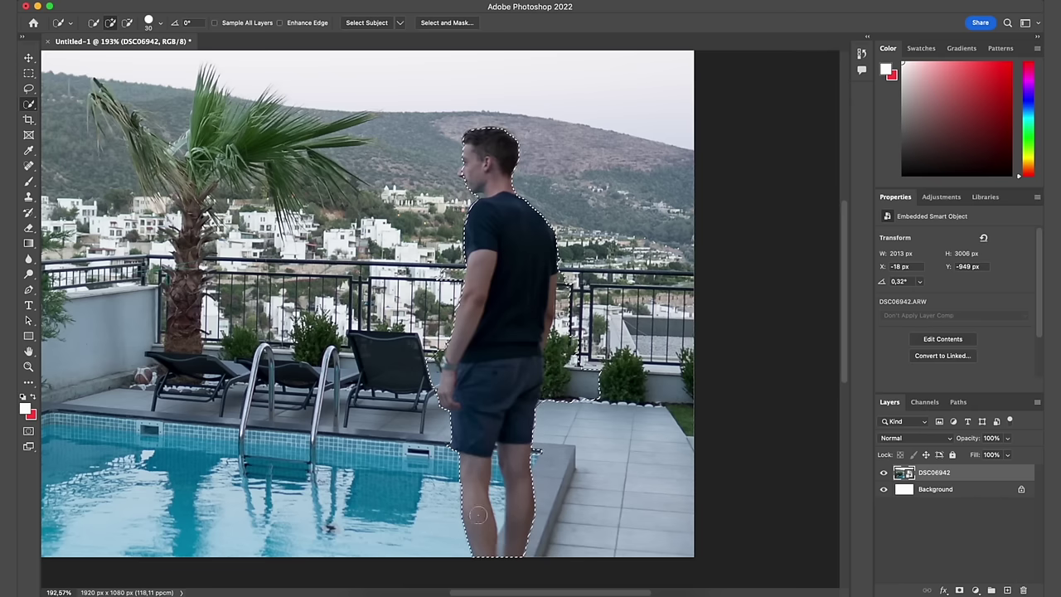
# Step: Subtract the background between the man's back arm and the railing from the selection
pyautogui.press('alt')
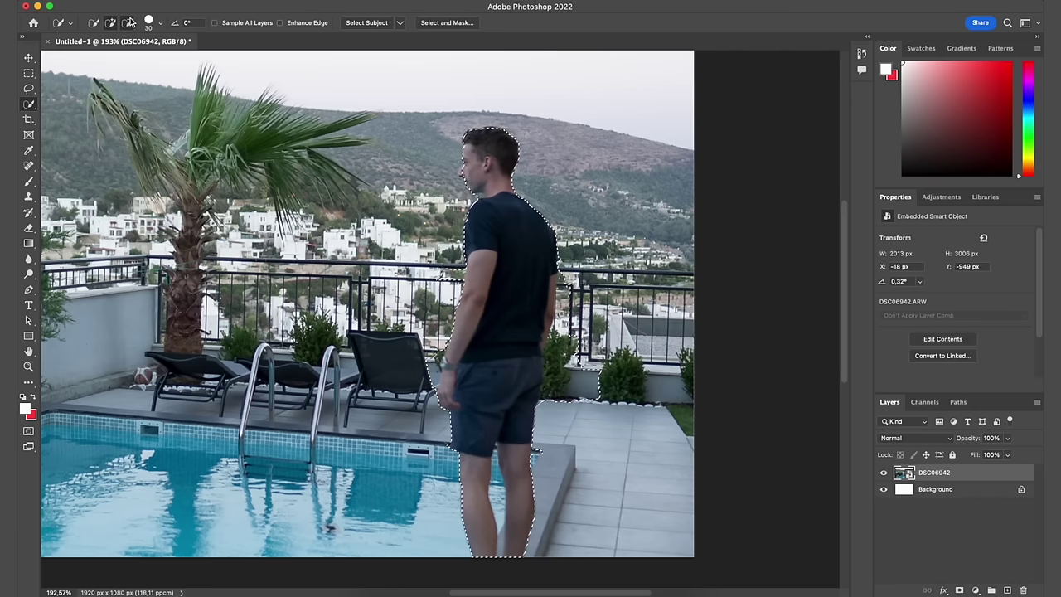
pyautogui.moveTo(587, 330)
pyautogui.mouseDown()
pyautogui.moveTo(574, 410)
pyautogui.moveTo(560, 354)
pyautogui.mouseUp()
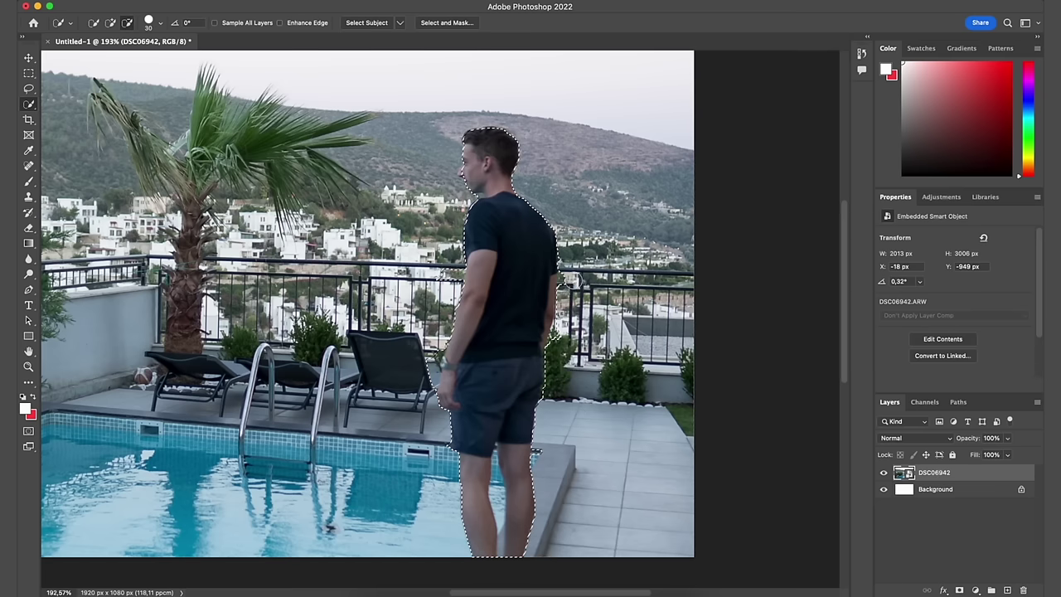
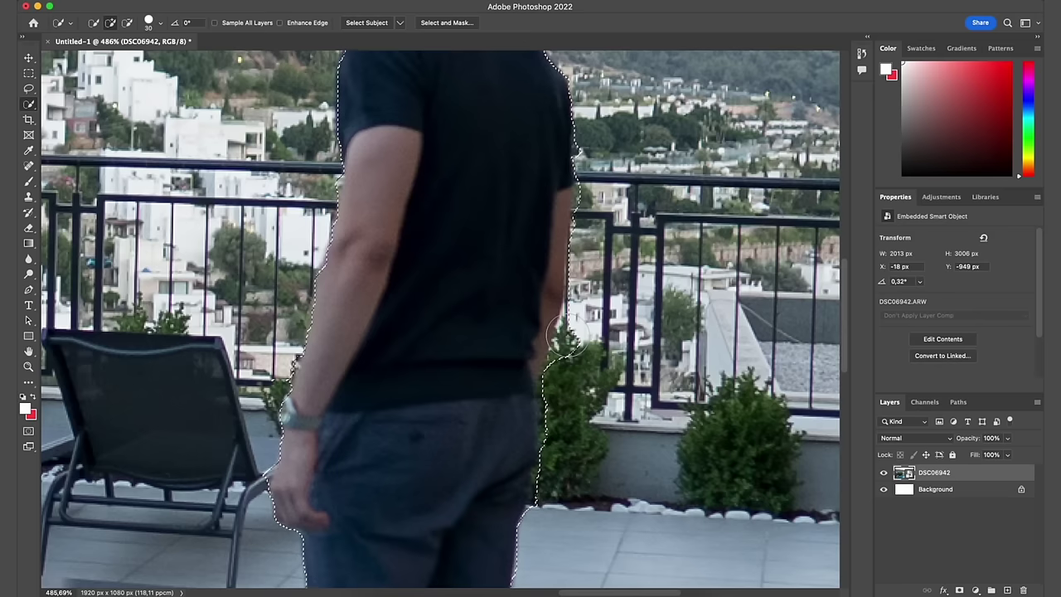
# Step: Switch to Quick Mask mode and inspect the selection's edges around the man
pyautogui.scroll(-2, 561, 335)
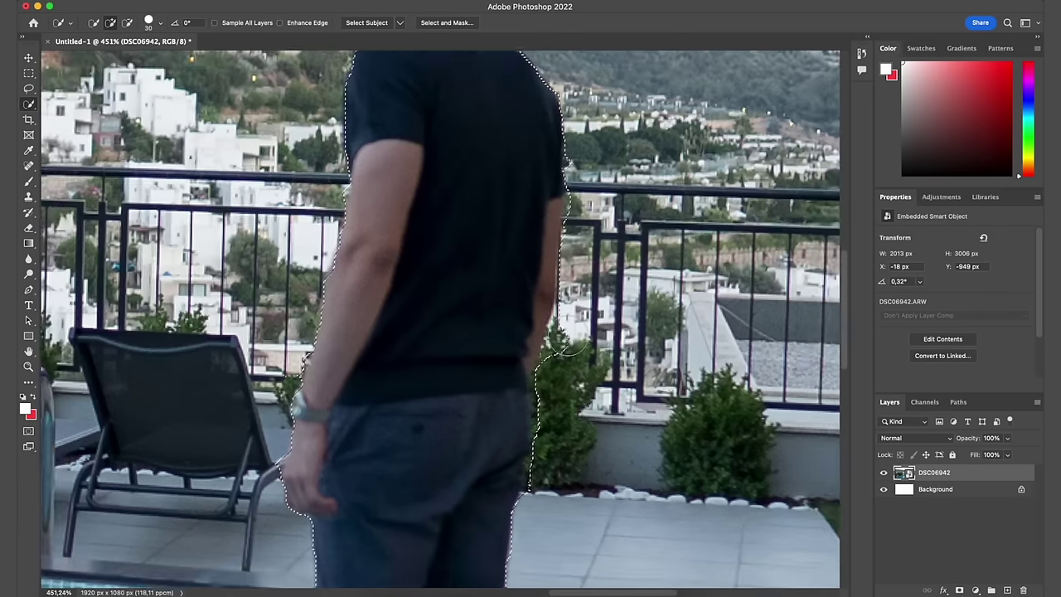
pyautogui.press('q')
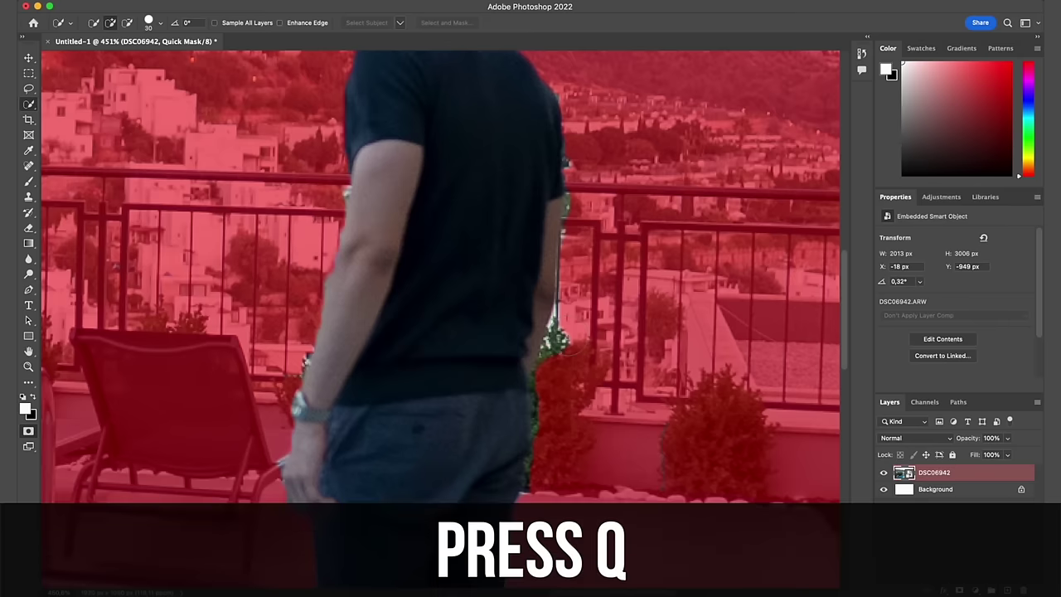
pyautogui.scroll(-3, 568, 335)
pyautogui.scroll(3, 568, 335)
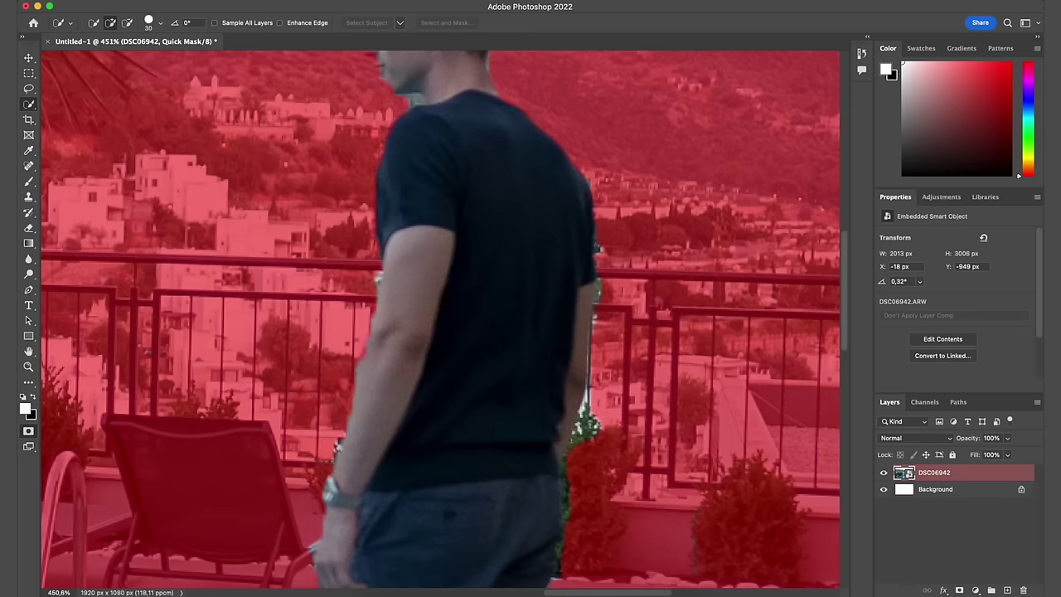
# Step: With the Brush at size 14, paint white beside the man's upper back and paint that area out again in black
pyautogui.click(29, 182)
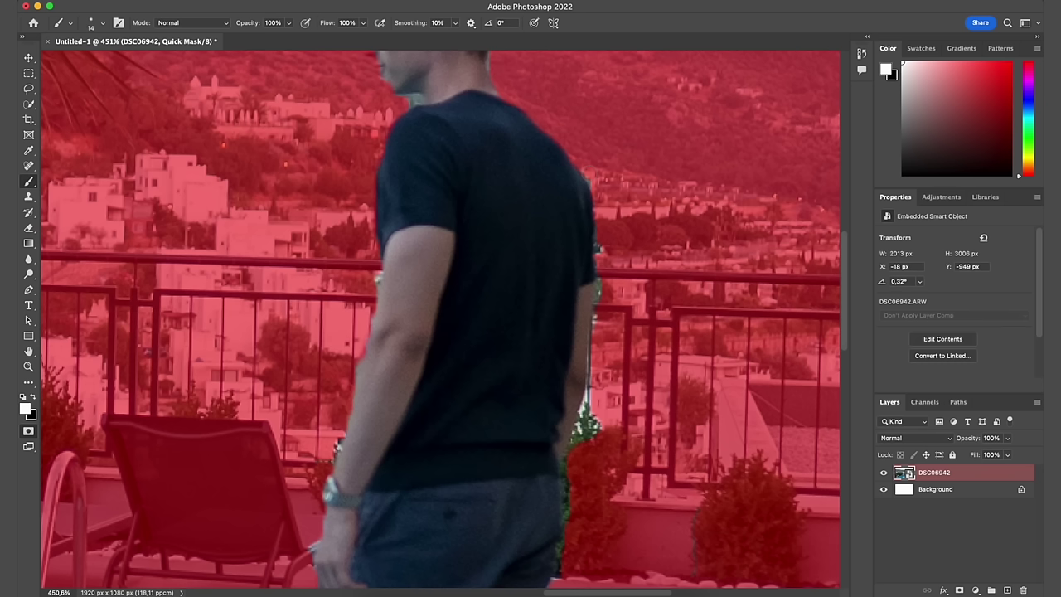
pyautogui.moveTo(578, 169)
pyautogui.mouseDown()
pyautogui.moveTo(573, 129)
pyautogui.moveTo(568, 166)
pyautogui.moveTo(565, 134)
pyautogui.moveTo(546, 144)
pyautogui.moveTo(564, 142)
pyautogui.moveTo(583, 180)
pyautogui.mouseUp()
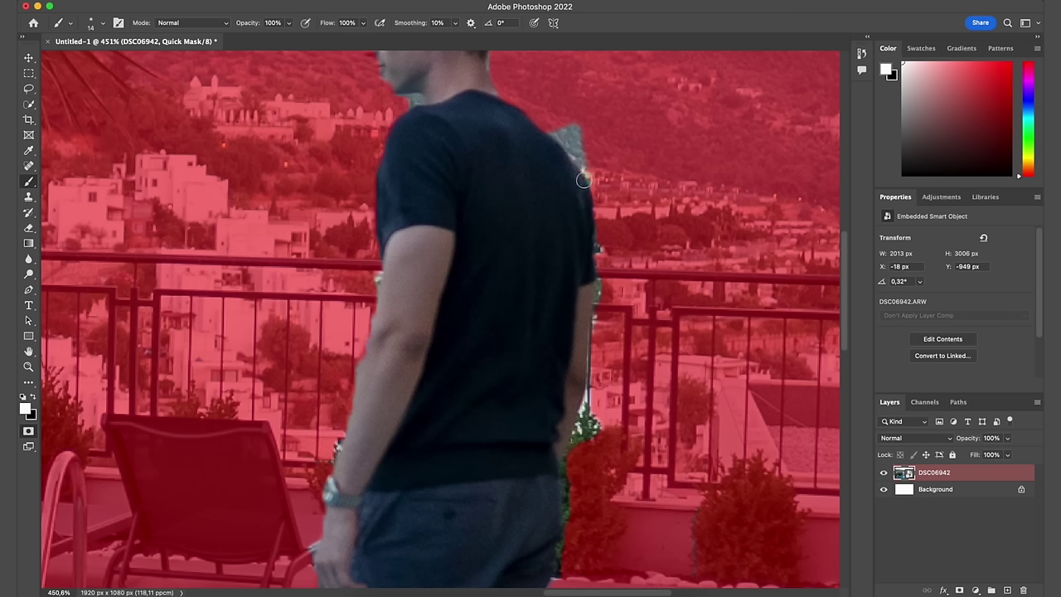
pyautogui.press('x')
pyautogui.moveTo(580, 170); pyautogui.dragTo(576, 131)
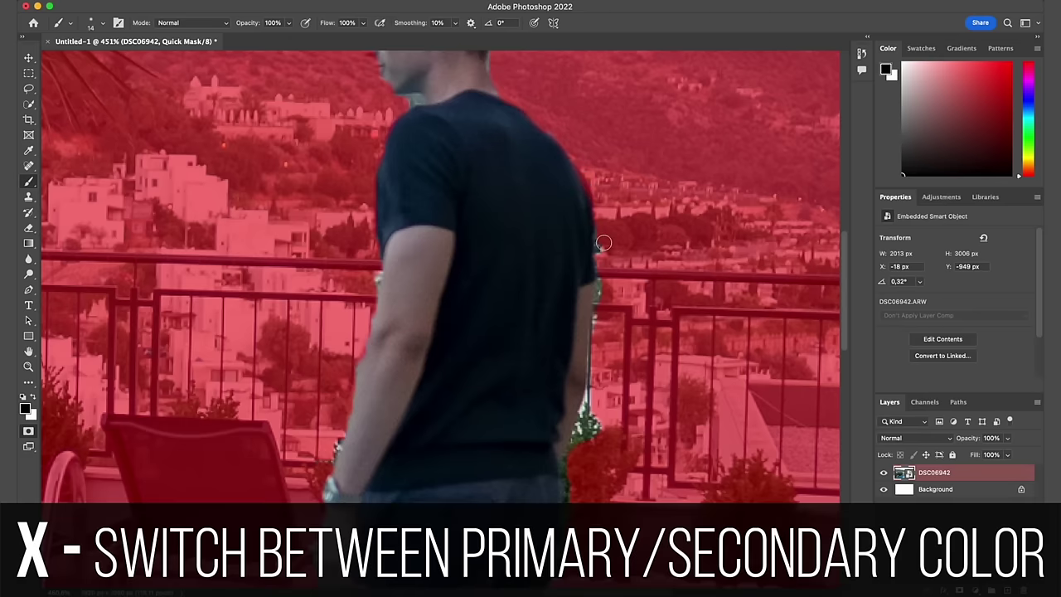
# Step: Paint black over the unmasked background and bush along the edge of the man's back arm and shorts
pyautogui.scroll(10, 603, 242)
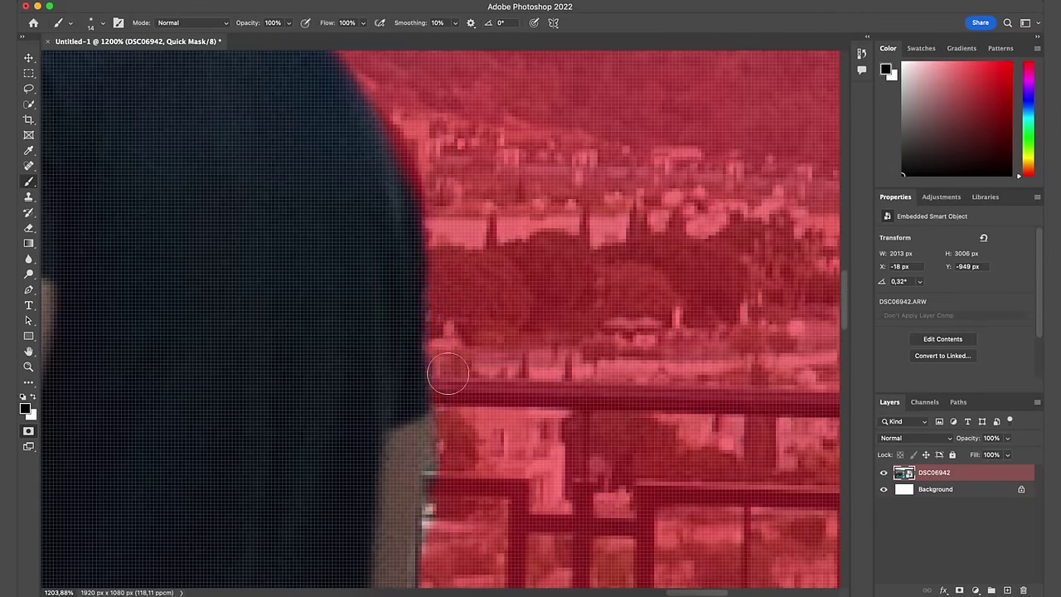
pyautogui.scroll(-5, 447, 519)
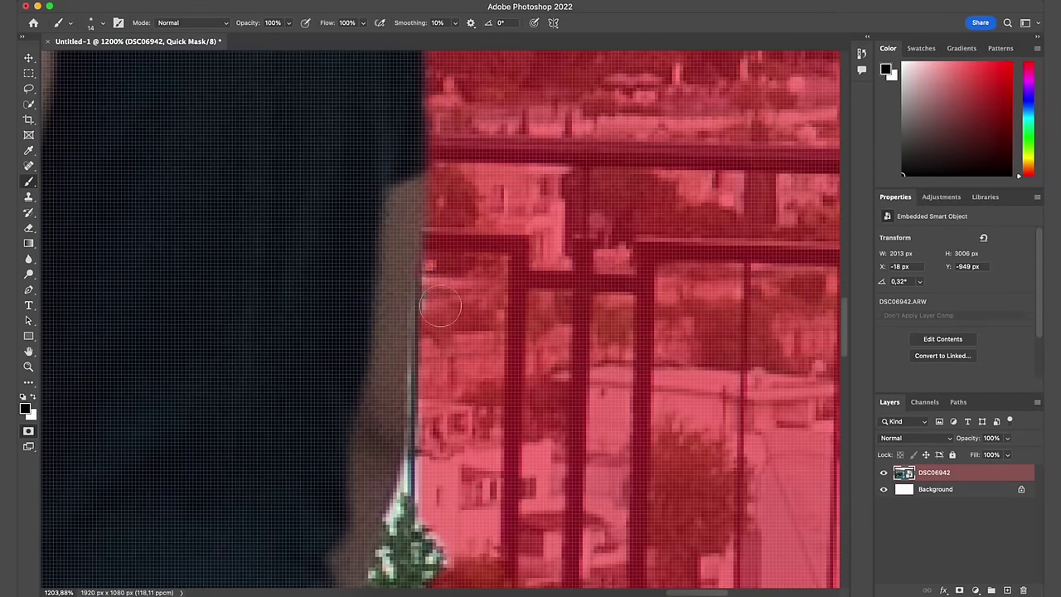
pyautogui.scroll(-3, 421, 559)
pyautogui.scroll(-3, 421, 559)
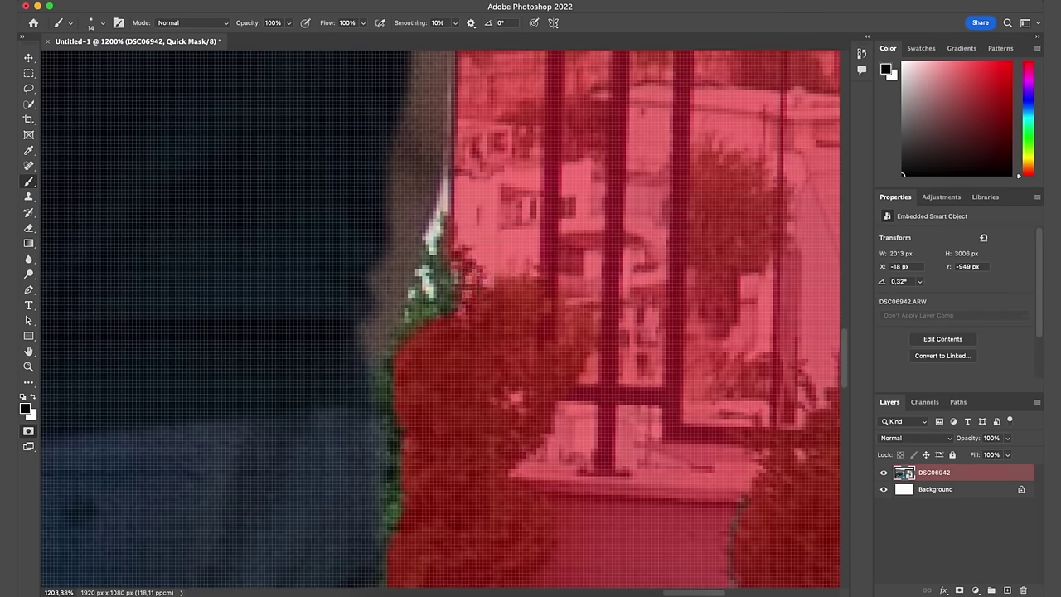
pyautogui.moveTo(421, 286)
pyautogui.mouseDown()
pyautogui.moveTo(443, 175)
pyautogui.moveTo(423, 278)
pyautogui.mouseUp()
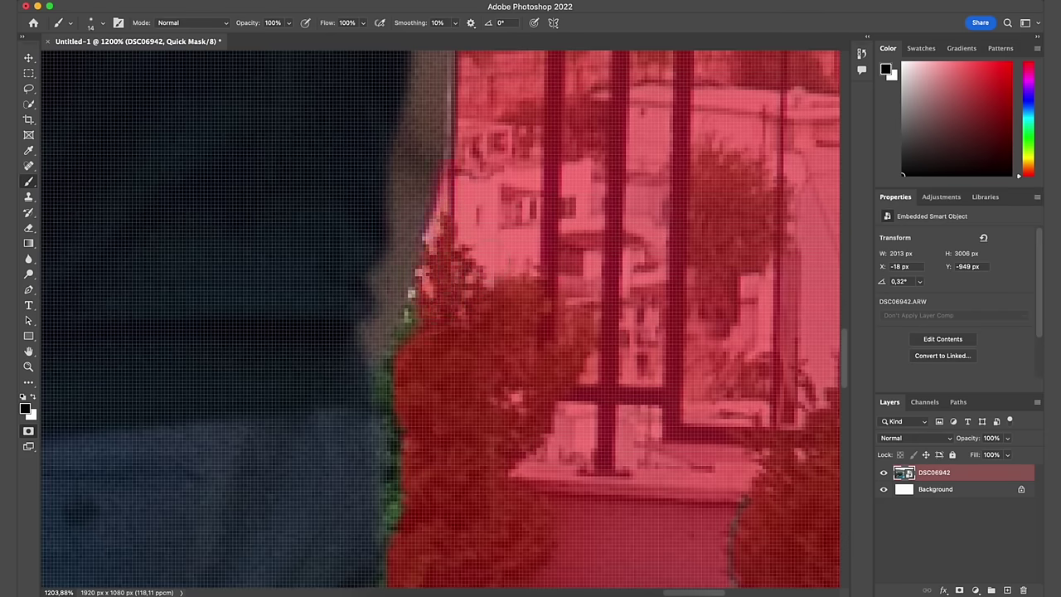
pyautogui.moveTo(406, 518)
pyautogui.mouseDown()
pyautogui.moveTo(409, 344)
pyautogui.moveTo(435, 278)
pyautogui.mouseUp()
# Step: Swap the brush color to white and paint the man's nose back into the selection
pyautogui.scroll(-6, 341, 194)
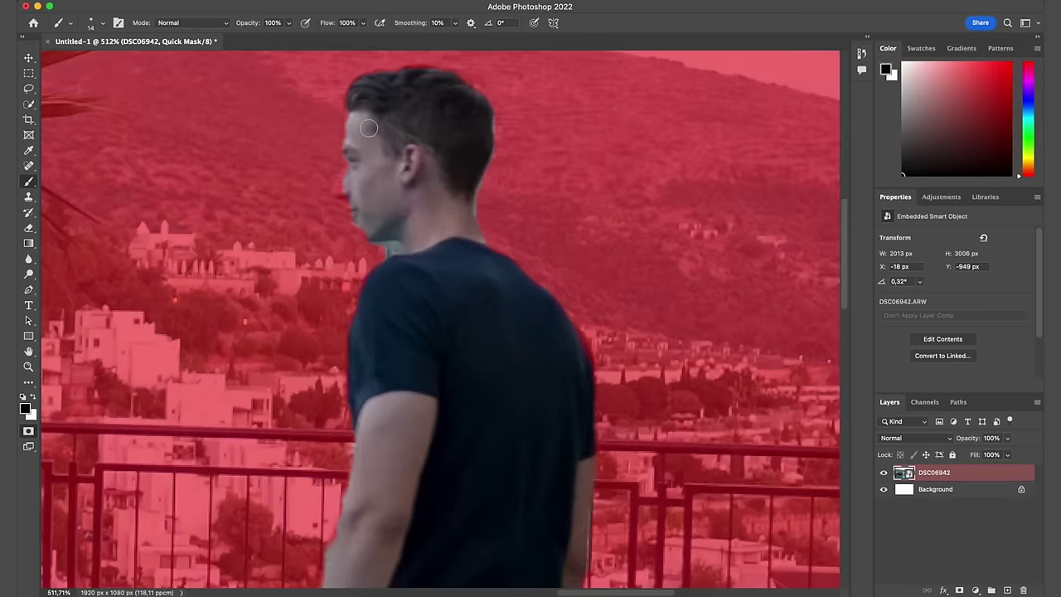
pyautogui.press('x')
pyautogui.moveTo(340, 193); pyautogui.dragTo(340, 176)
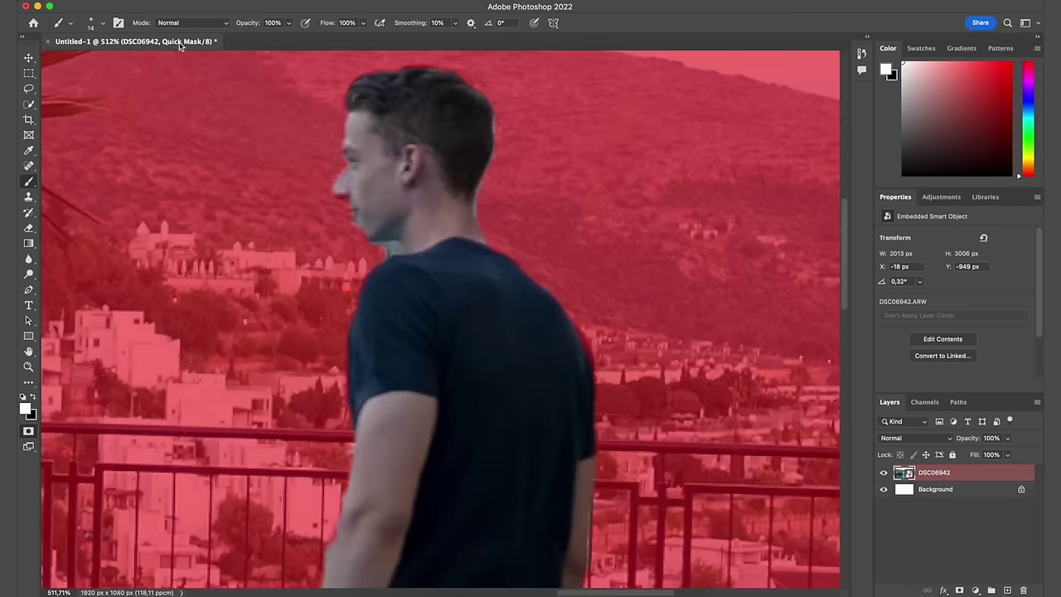
# Step: Set the brush size to 28 px and its hardness to 64%
pyautogui.click(93, 23)
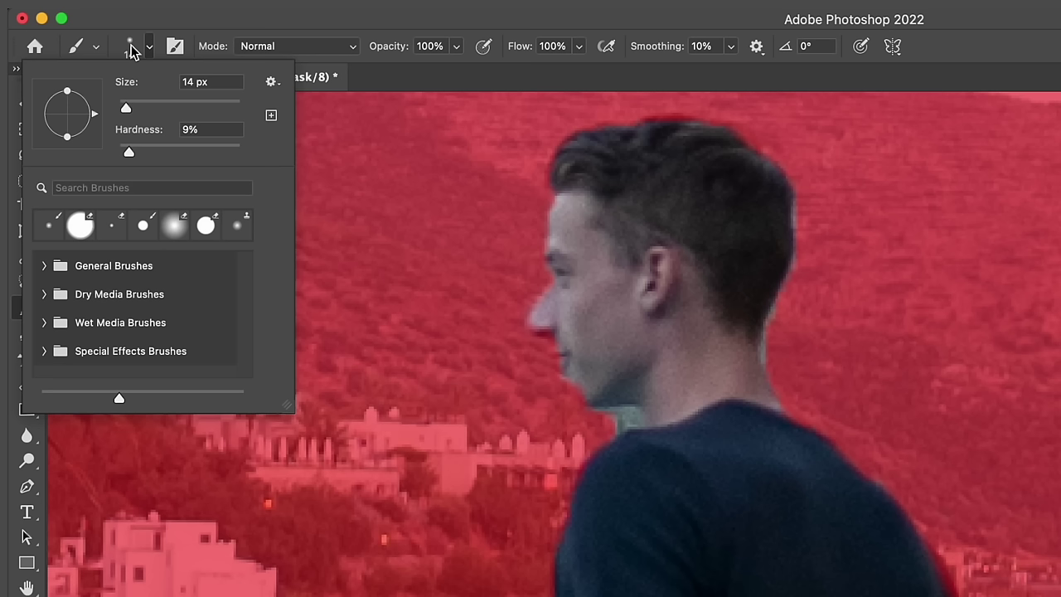
pyautogui.moveTo(126, 108)
pyautogui.mouseDown()
pyautogui.moveTo(158, 107)
pyautogui.moveTo(135, 107)
pyautogui.mouseUp()
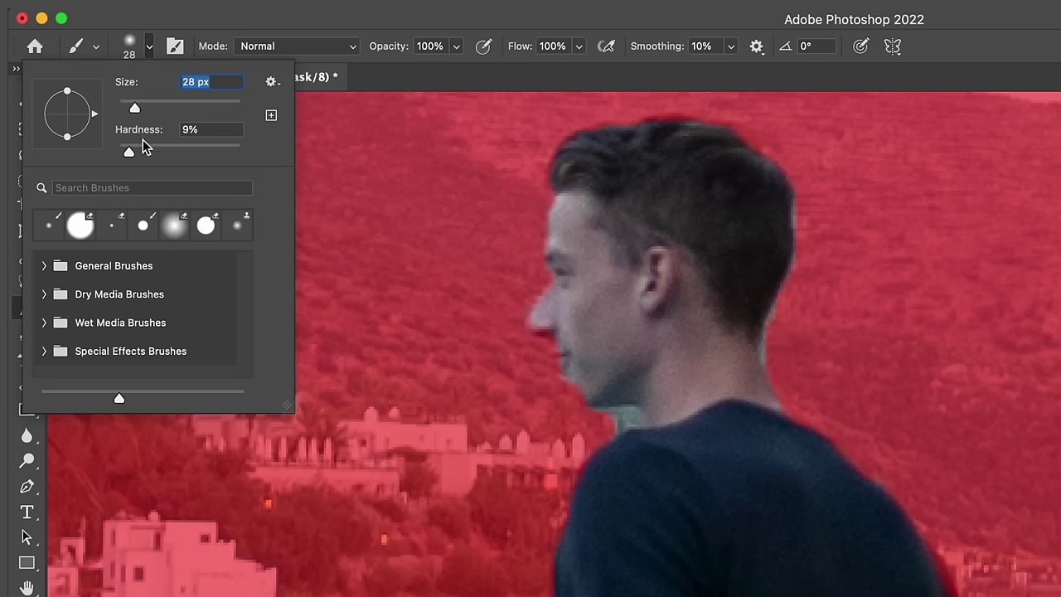
pyautogui.moveTo(195, 153); pyautogui.dragTo(198, 154)
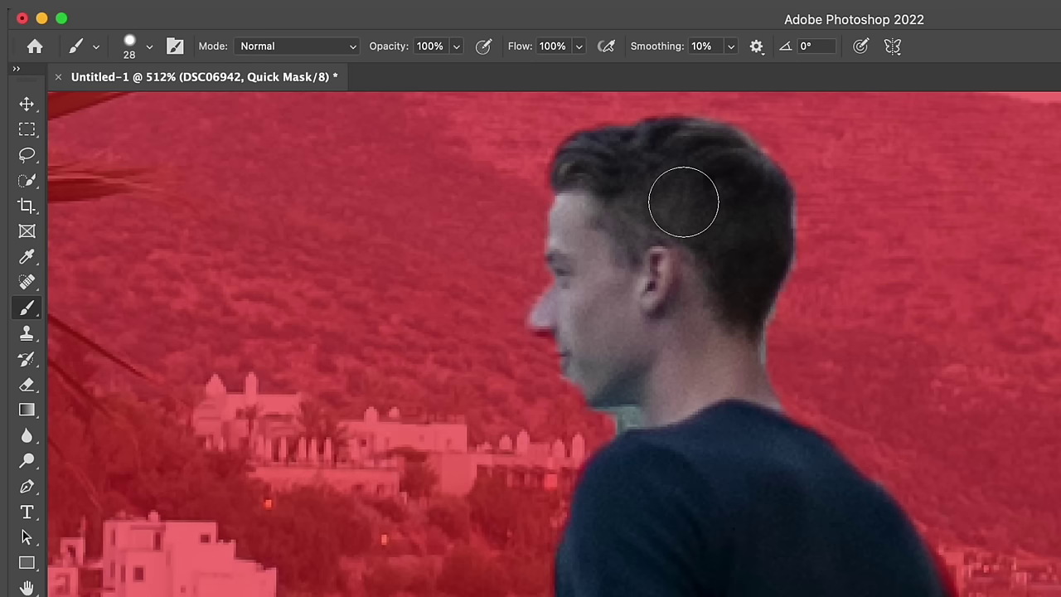
# Step: Browse the brush presets in the General Brushes folder
pyautogui.rightClick(683, 202)
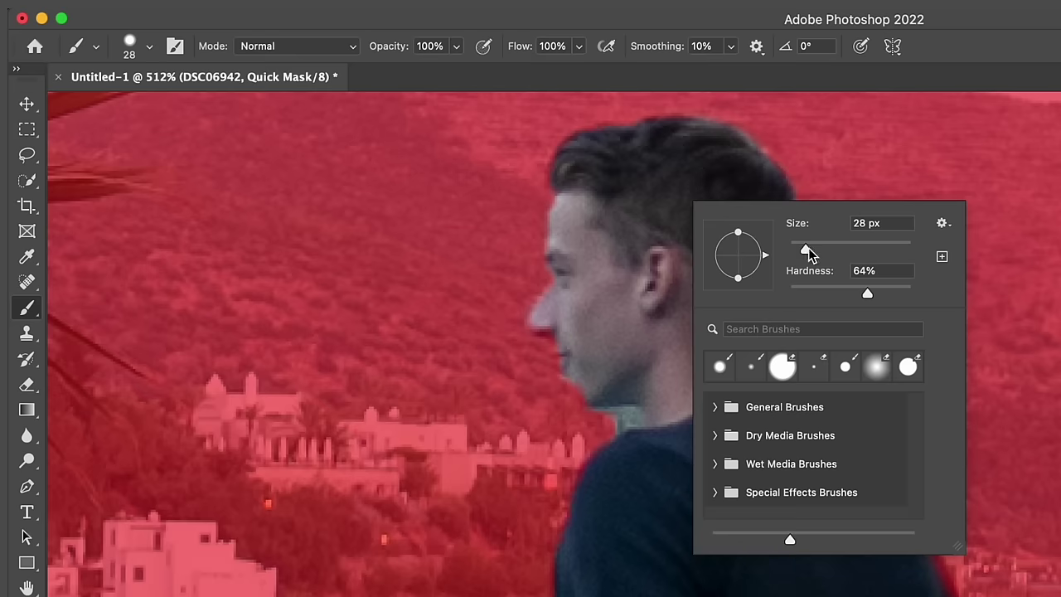
pyautogui.click(711, 407)
pyautogui.scroll(-5, 716, 406)
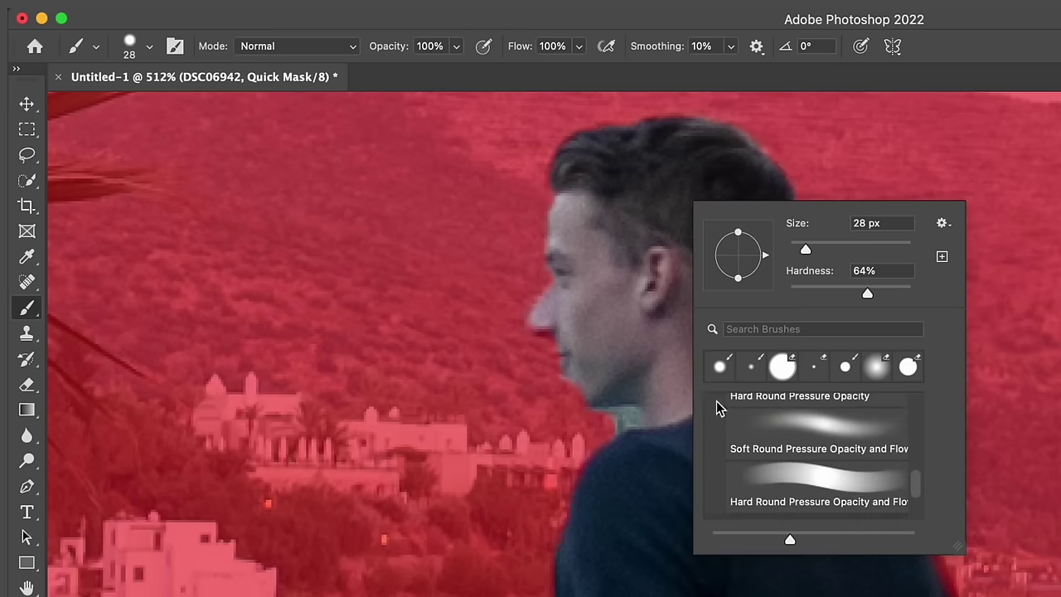
pyautogui.scroll(5, 718, 407)
pyautogui.click(716, 407)
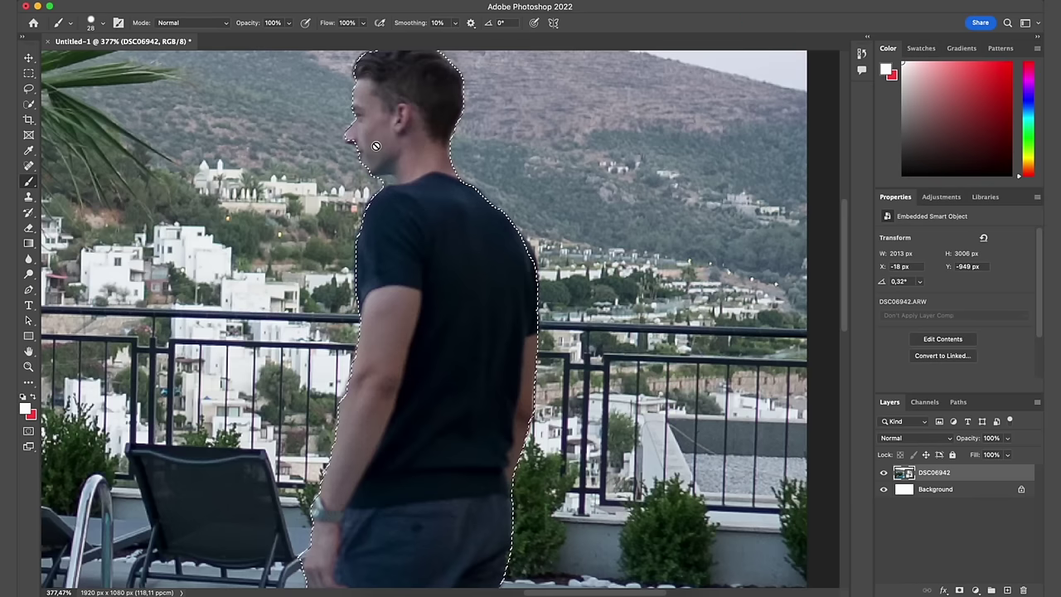
# Step: Copy the selected man onto a new layer and check the cutout with the DSC06942 layer temporarily hidden
pyautogui.scroll(-5, 376, 146)
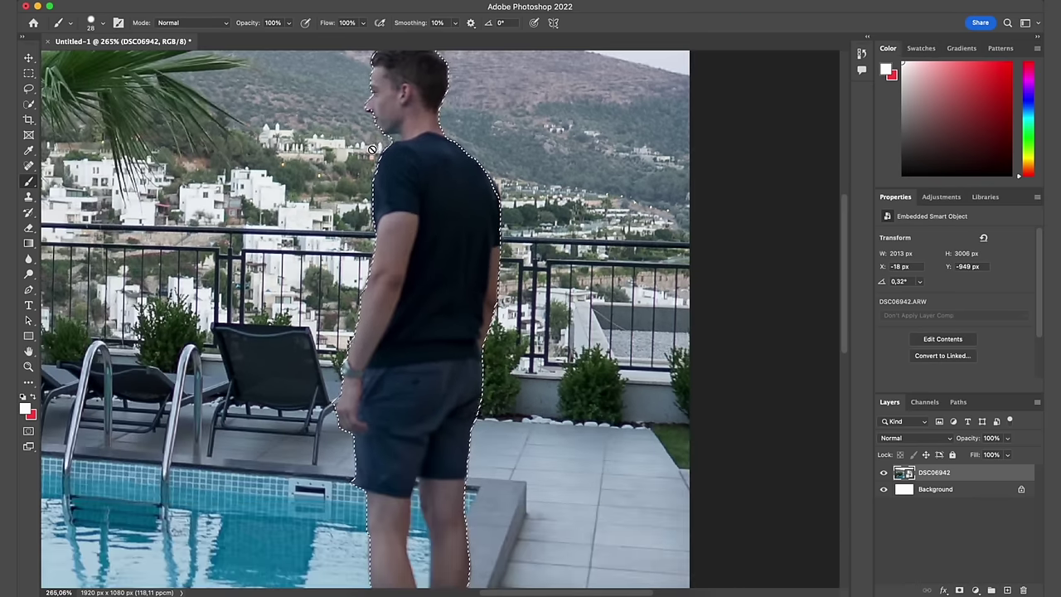
pyautogui.scroll(-4, 372, 149)
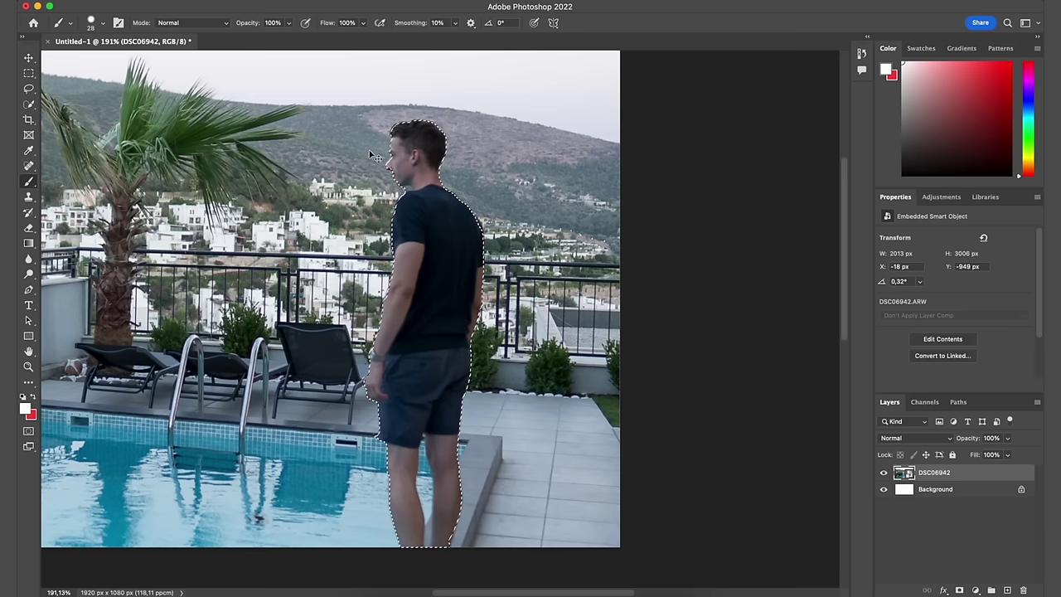
pyautogui.press('super+j')
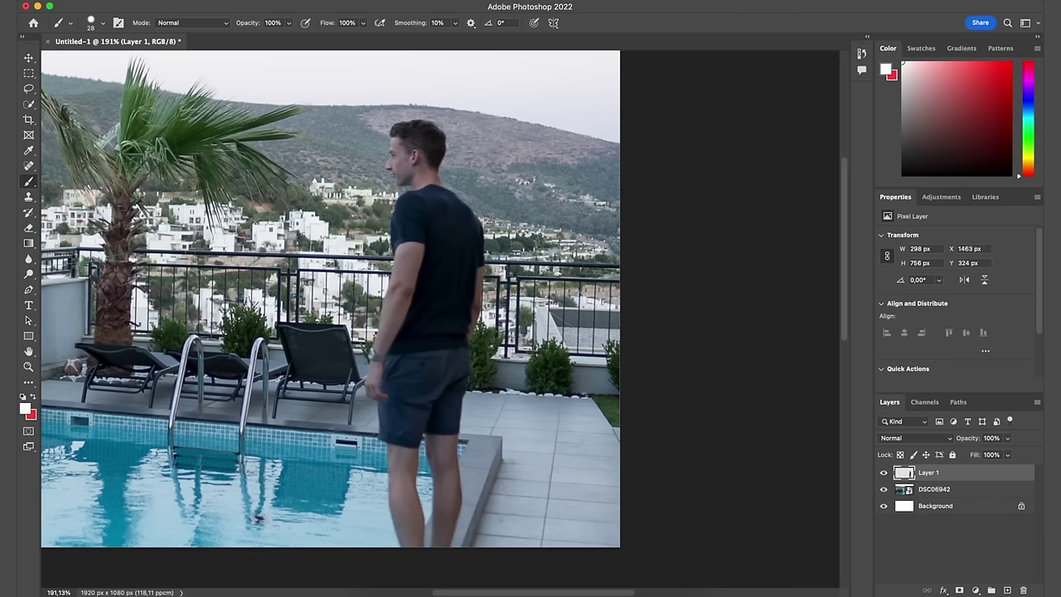
pyautogui.scroll(-3, 787, 390)
pyautogui.click(882, 489)
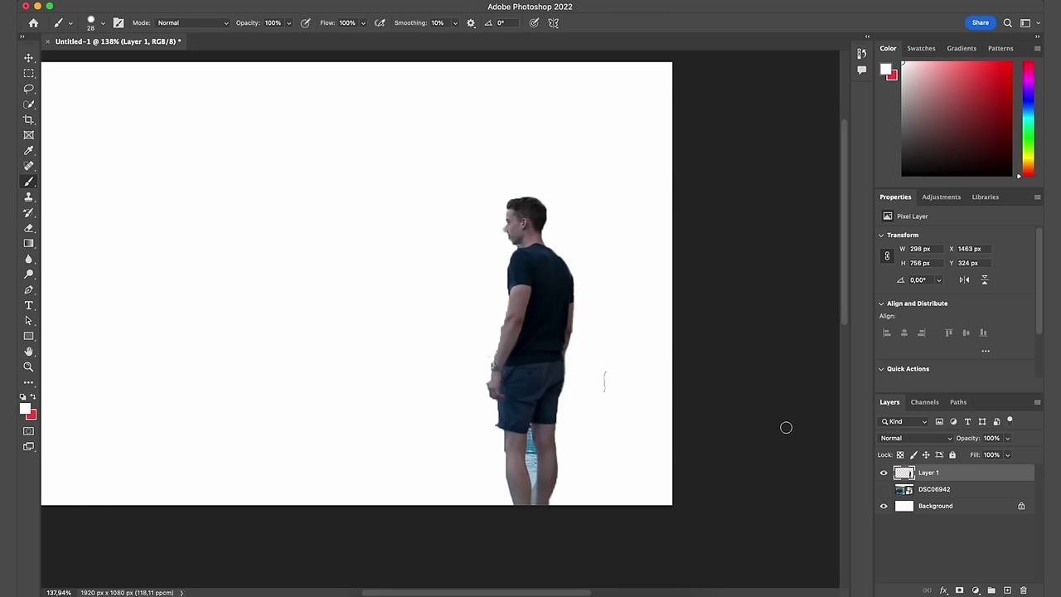
pyautogui.click(882, 489)
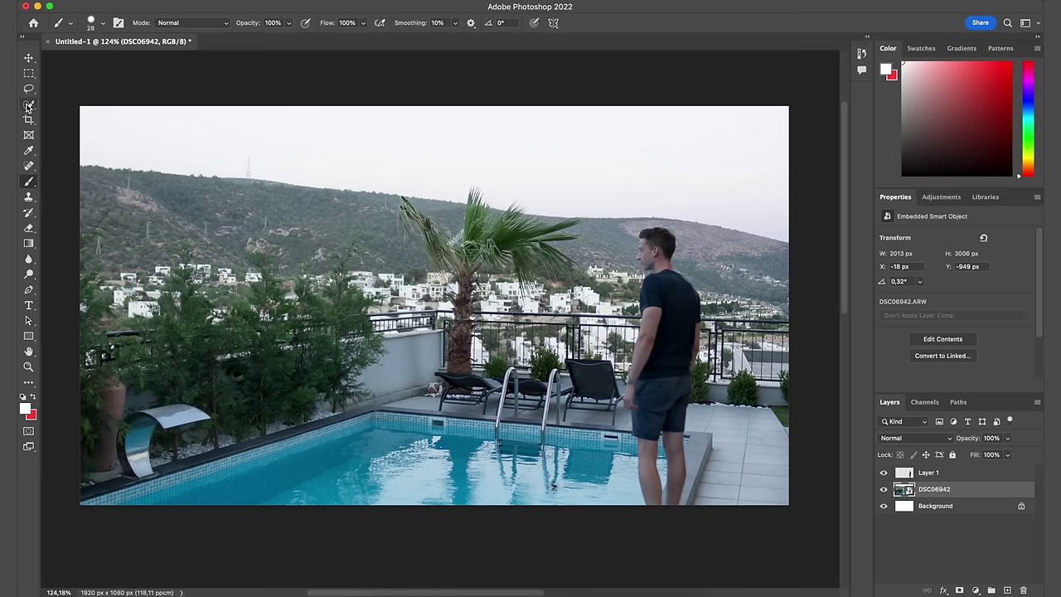
# Step: Quick-select everything below the sky on the DSC06942 layer, copy it to a new layer and check it by toggling layer visibility
pyautogui.click(28, 103)
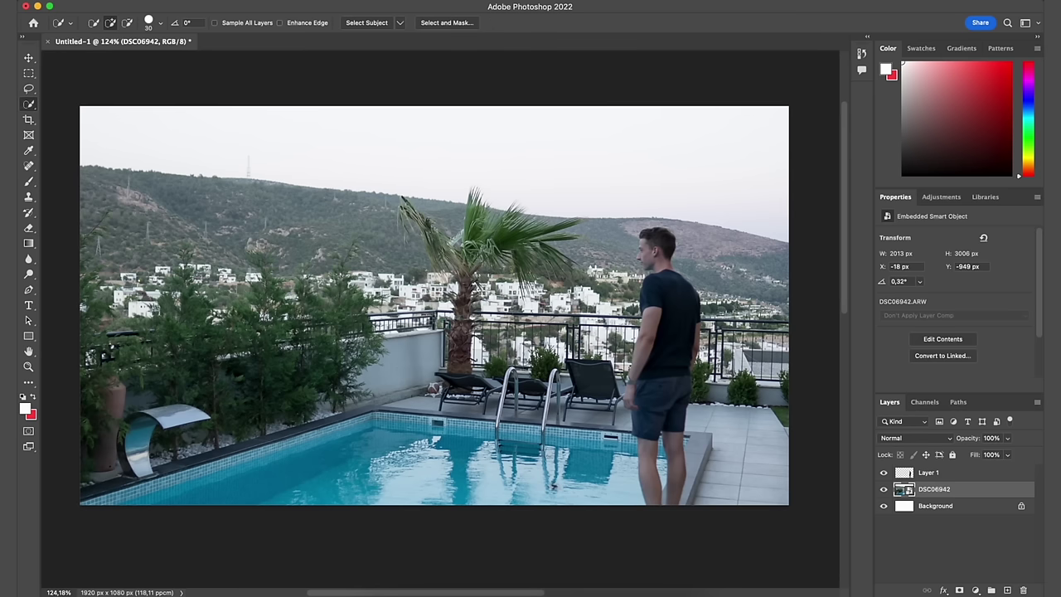
pyautogui.moveTo(86, 178)
pyautogui.mouseDown()
pyautogui.moveTo(222, 247)
pyautogui.moveTo(173, 374)
pyautogui.moveTo(239, 420)
pyautogui.moveTo(392, 445)
pyautogui.moveTo(276, 463)
pyautogui.moveTo(654, 452)
pyautogui.moveTo(750, 405)
pyautogui.moveTo(727, 530)
pyautogui.moveTo(674, 367)
pyautogui.moveTo(617, 418)
pyautogui.moveTo(583, 361)
pyautogui.moveTo(660, 285)
pyautogui.moveTo(599, 247)
pyautogui.mouseUp()
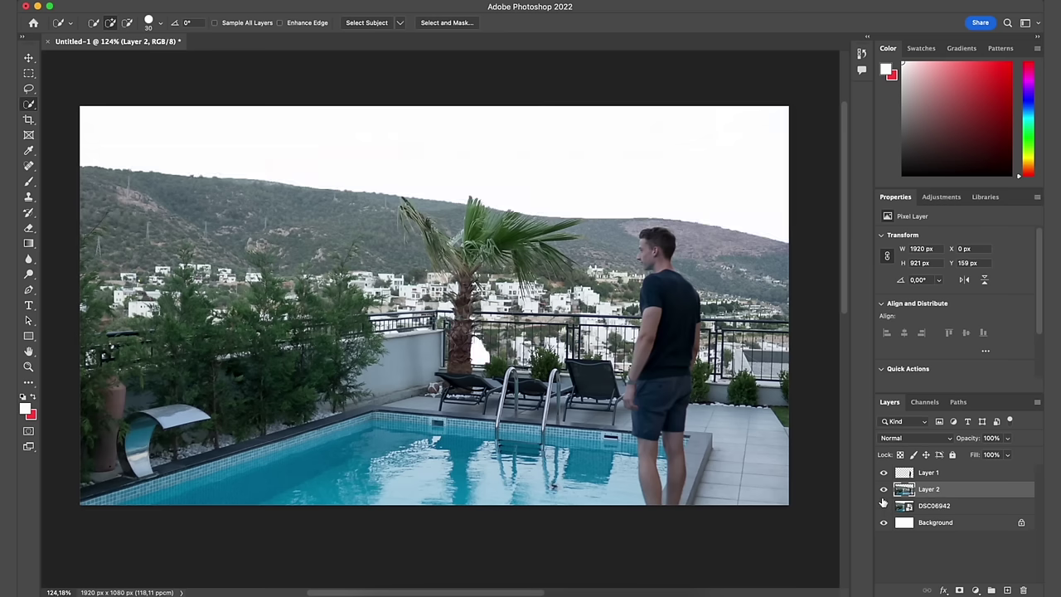
pyautogui.click(883, 506)
pyautogui.click(884, 472)
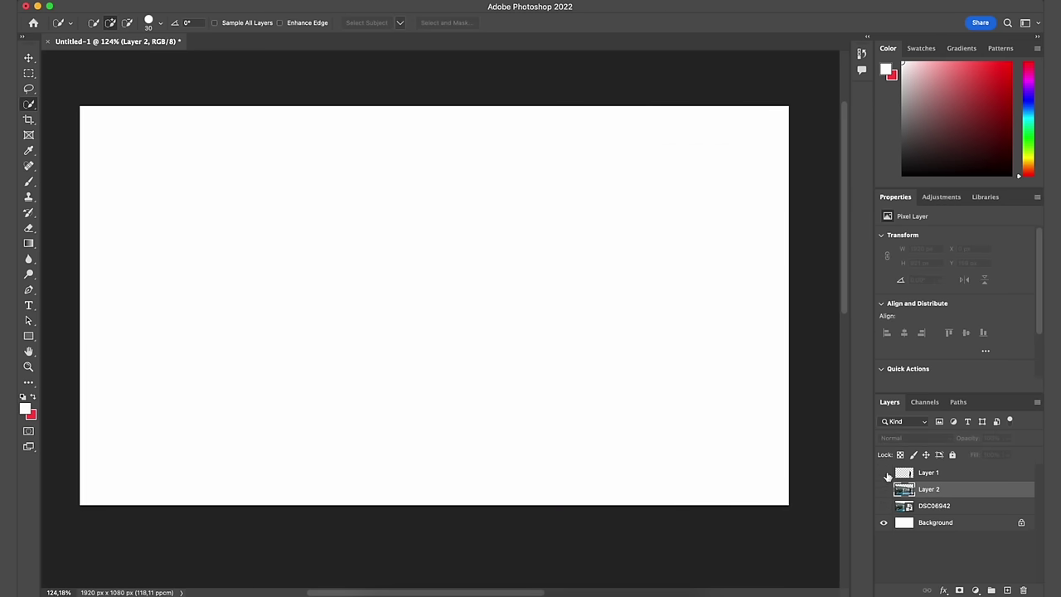
pyautogui.click(884, 473)
pyautogui.click(883, 490)
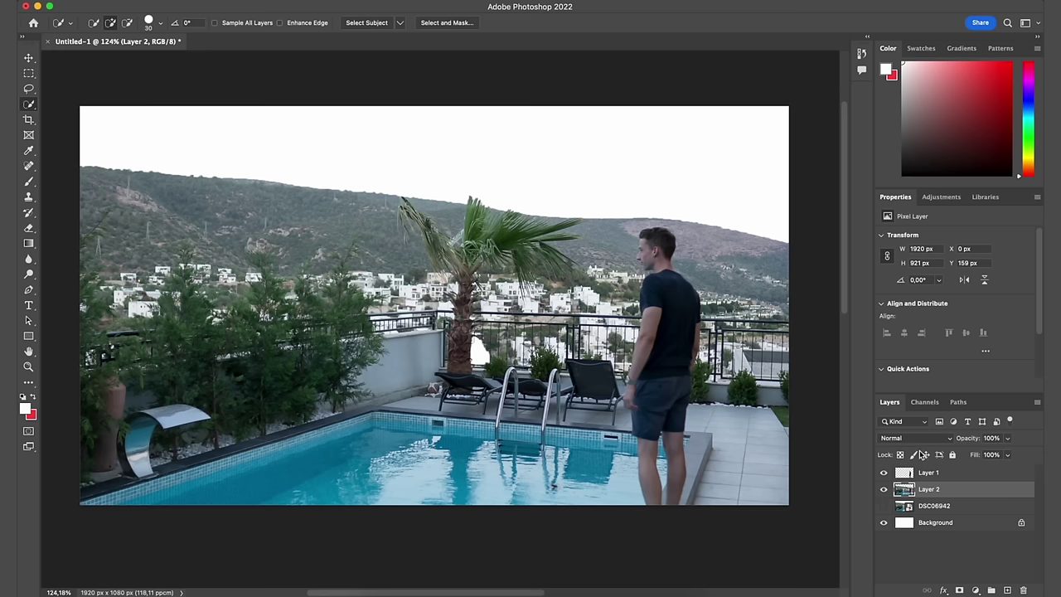
pyautogui.click(884, 506)
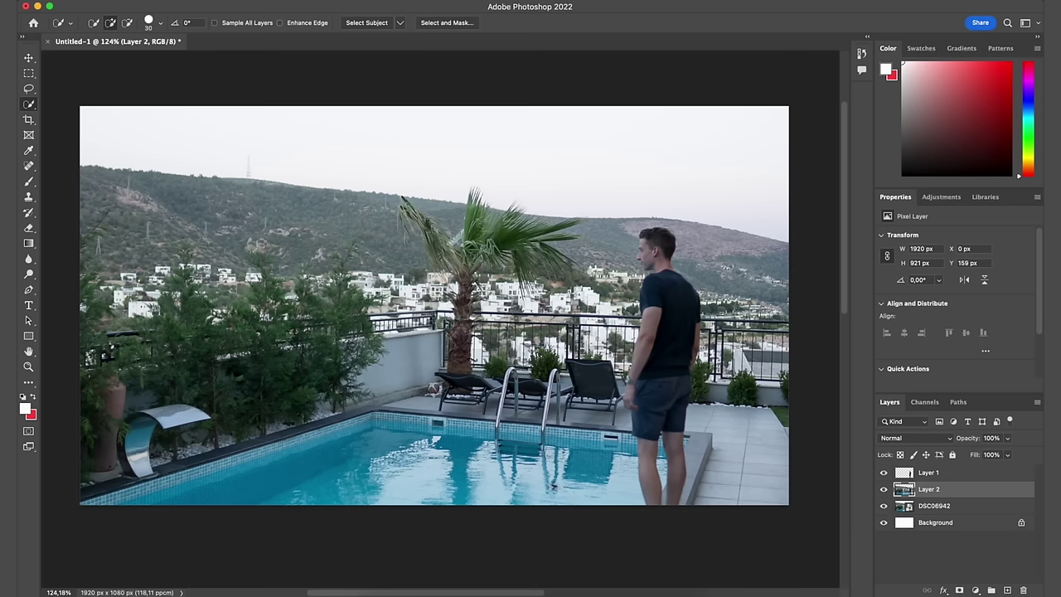
# Step: Try cropping the canvas inward from the photo's upper-left corner
pyautogui.click(29, 120)
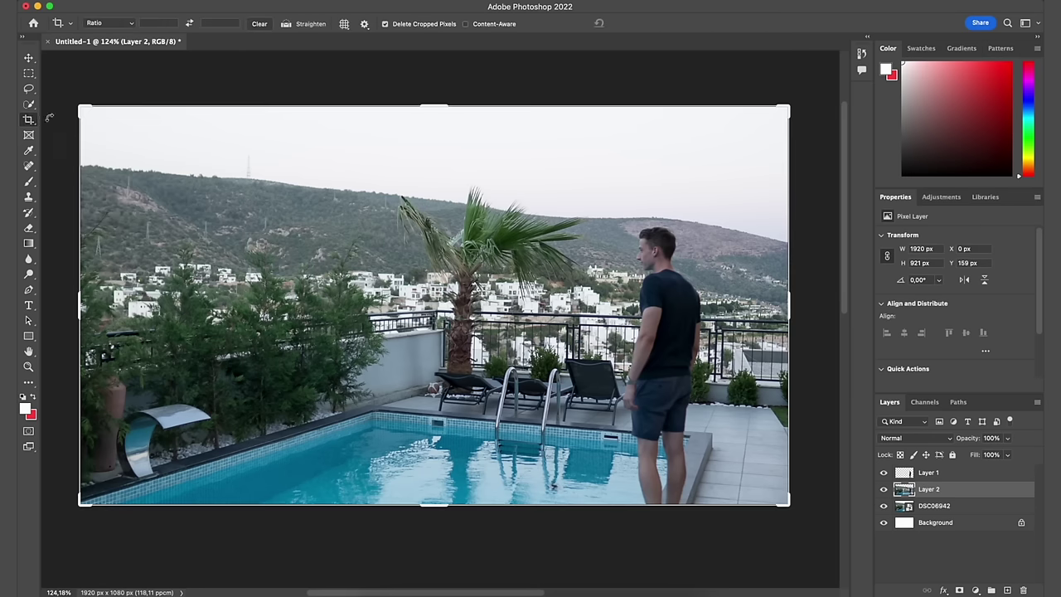
pyautogui.moveTo(75, 105); pyautogui.dragTo(122, 149)
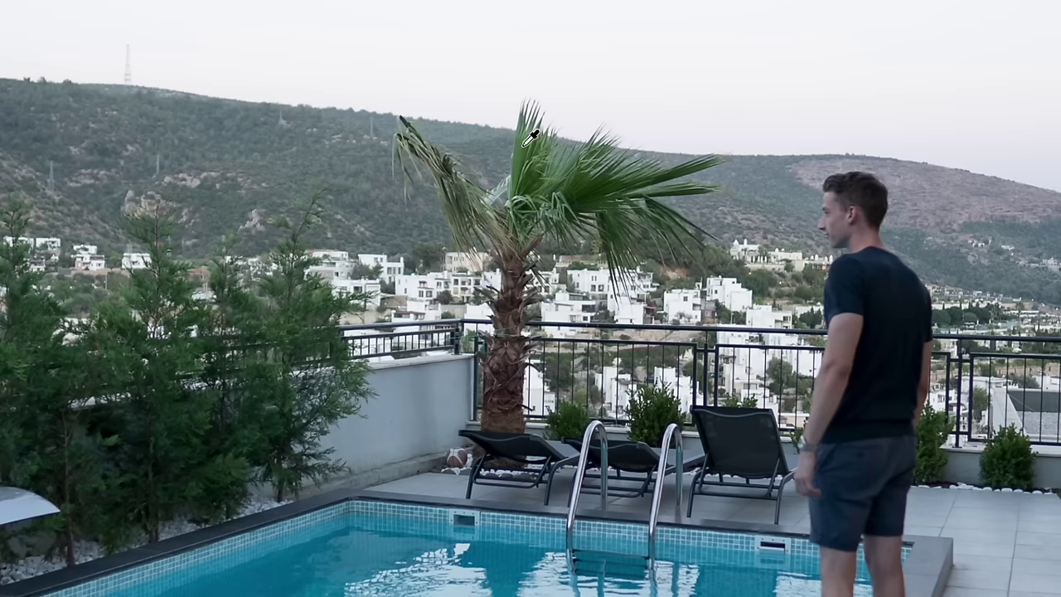
# Step: Sample a green from the palm leaves as the foreground color with the Eyedropper
pyautogui.click(481, 209)
pyautogui.moveTo(526, 147); pyautogui.dragTo(530, 141)
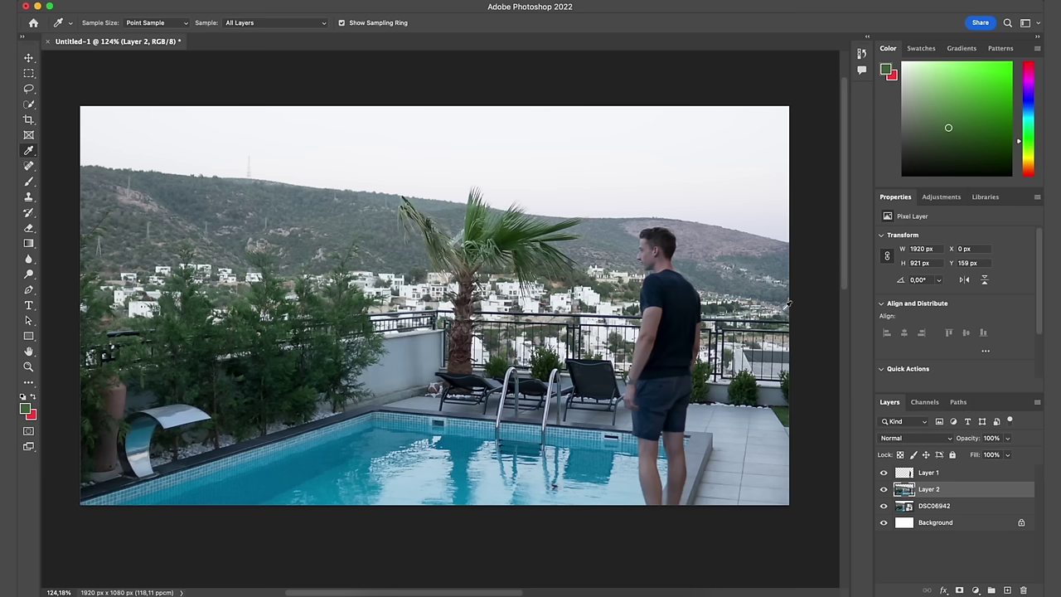
# Step: With Layer 2 hidden, rasterize the DSC06942 layer and remove the tower on the hilltop using the Spot Healing Brush
pyautogui.click(27, 167)
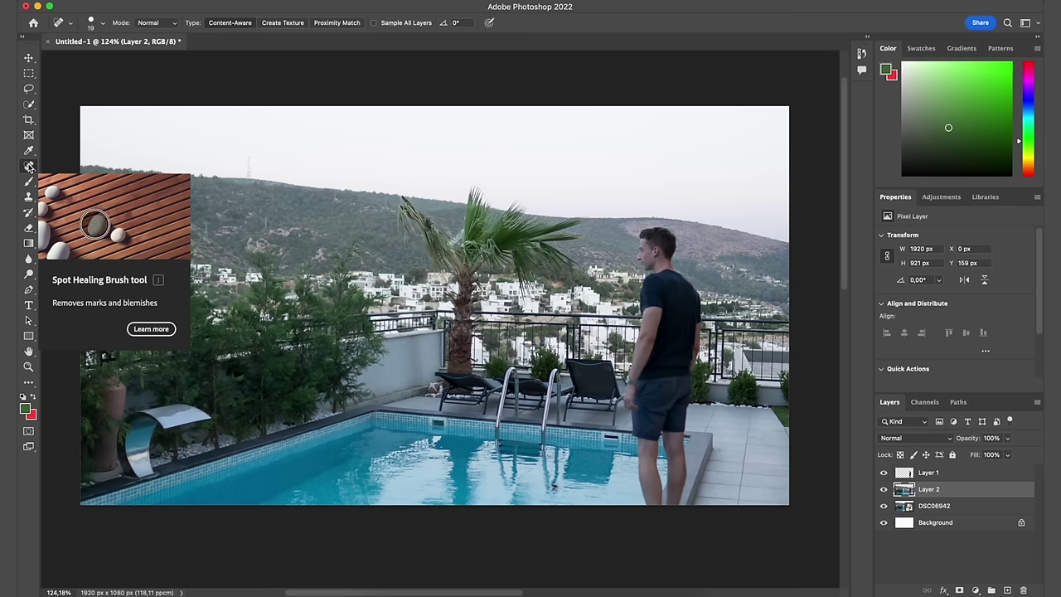
pyautogui.scroll(5, 242, 136)
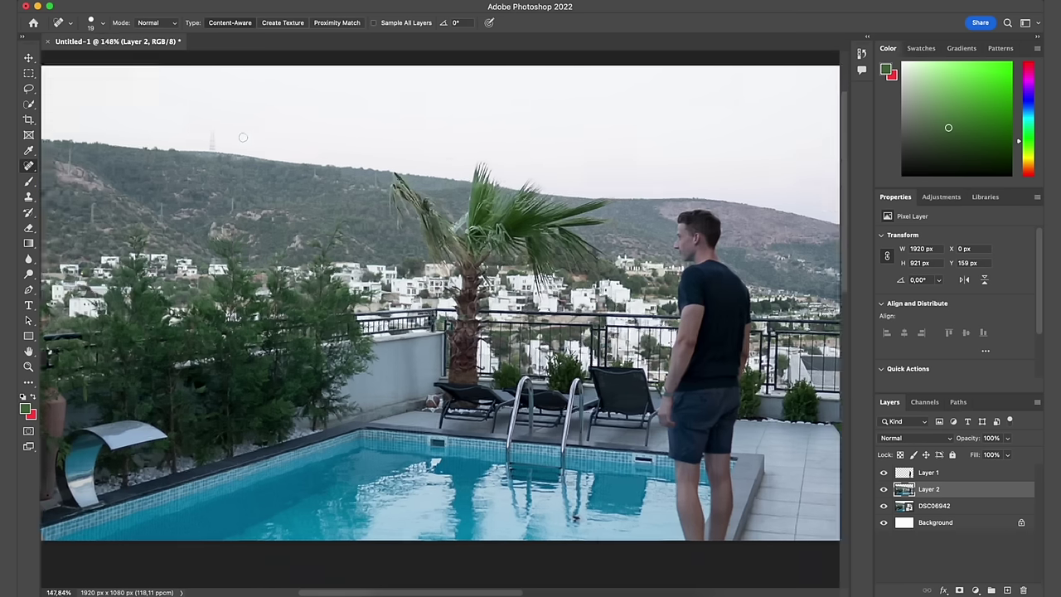
pyautogui.scroll(6, 242, 137)
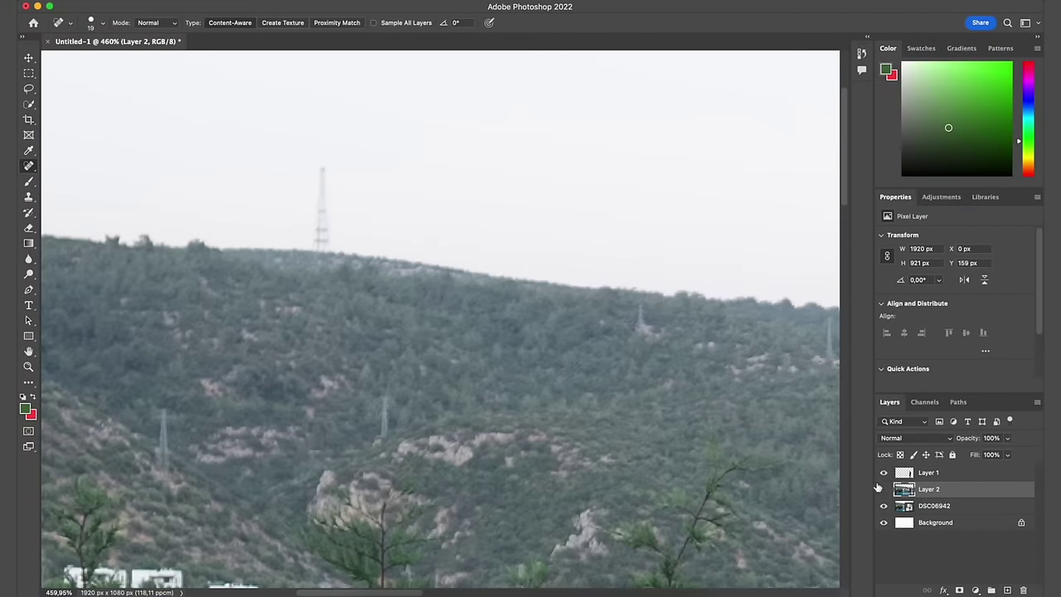
pyautogui.click(934, 505)
pyautogui.scroll(2, 385, 288)
pyautogui.click(385, 288)
pyautogui.click(564, 236)
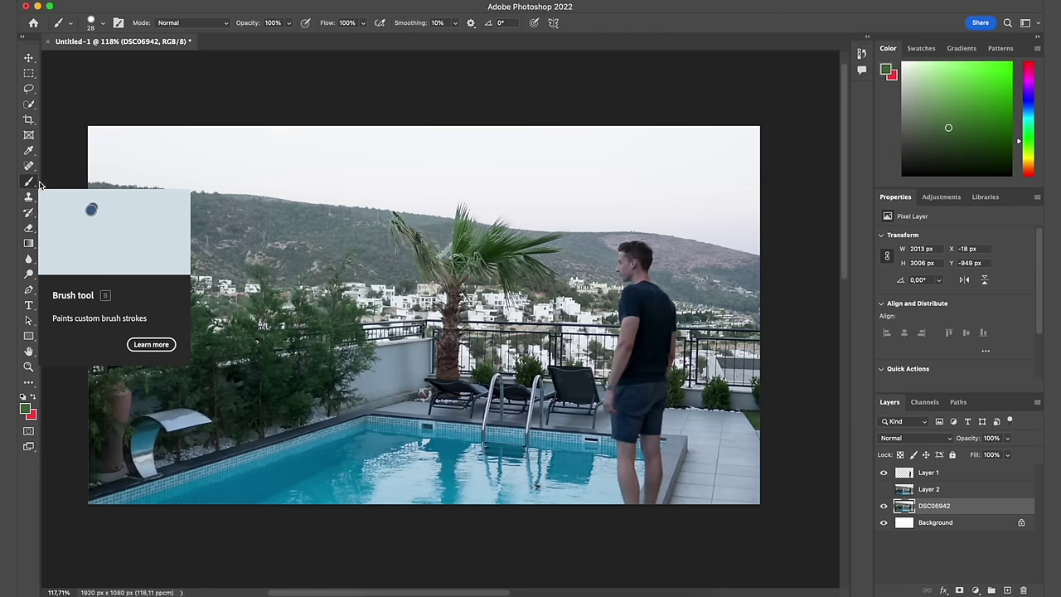
# Step: Choose the Brush tool and add a new empty layer above Layer 1
pyautogui.click(34, 182)
pyautogui.click(982, 475)
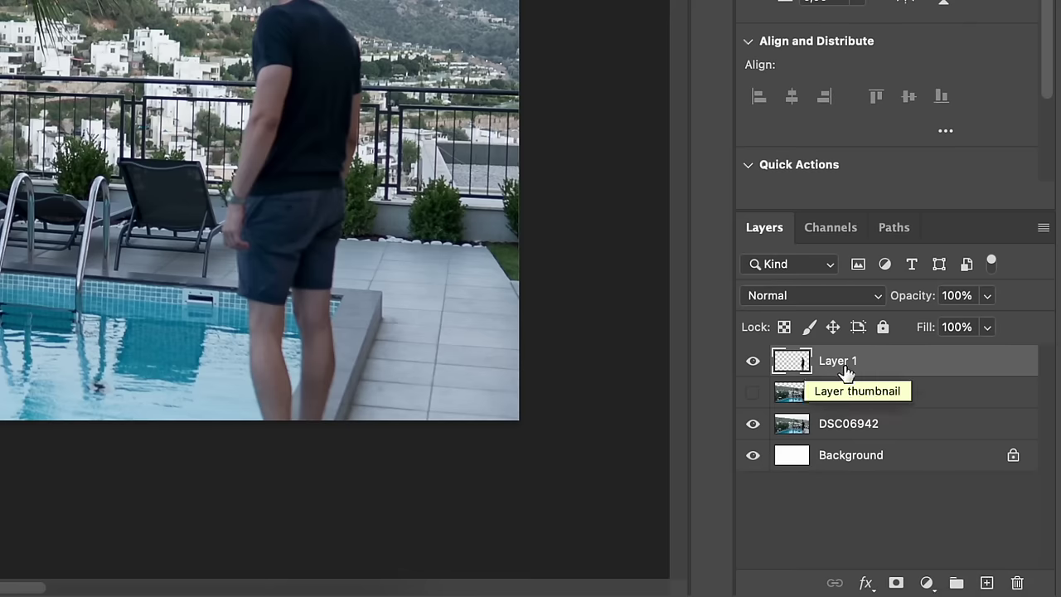
pyautogui.click(988, 585)
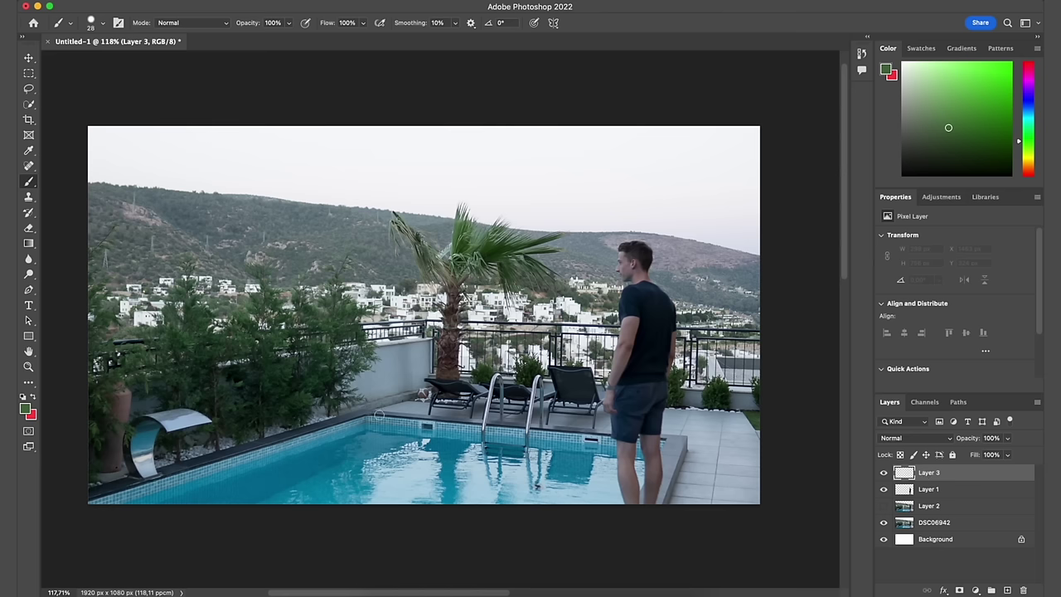
# Step: Paint black over the photo's lower-right corner with a 444 px brush at 12% hardness
pyautogui.rightClick(214, 242)
pyautogui.moveTo(321, 271)
pyautogui.mouseDown()
pyautogui.moveTo(342, 275)
pyautogui.moveTo(287, 299)
pyautogui.mouseUp()
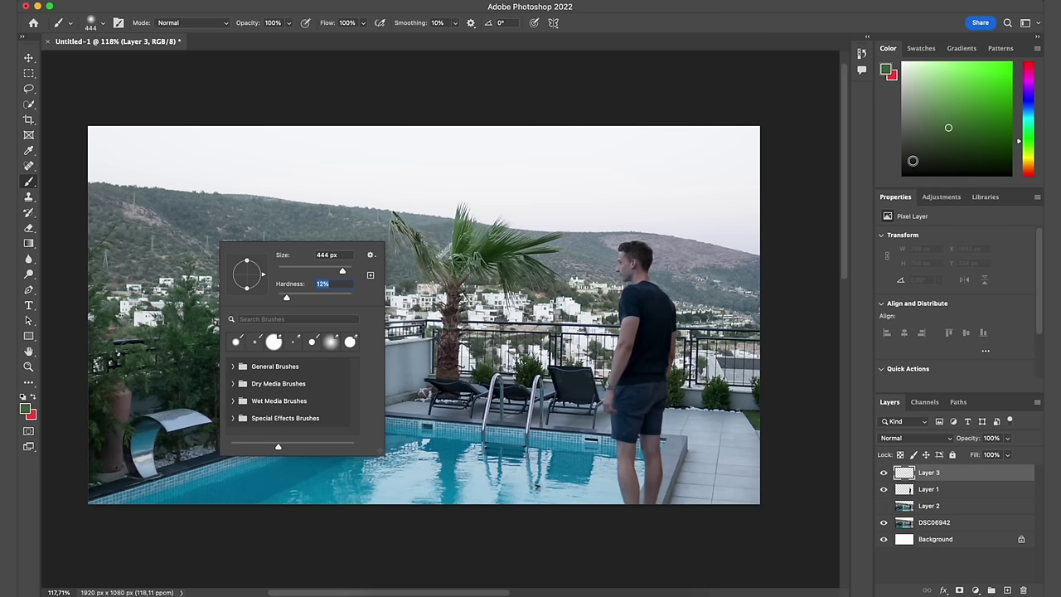
pyautogui.click(913, 161)
pyautogui.moveTo(922, 175)
pyautogui.mouseDown()
pyautogui.moveTo(965, 102)
pyautogui.moveTo(893, 181)
pyautogui.mouseUp()
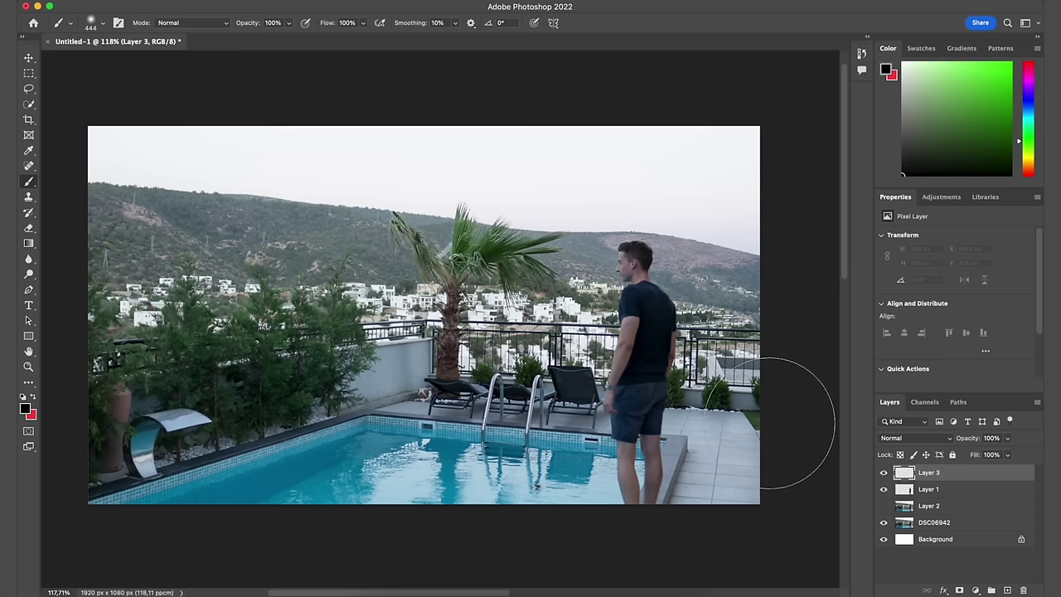
pyautogui.moveTo(750, 274)
pyautogui.mouseDown()
pyautogui.moveTo(676, 522)
pyautogui.moveTo(741, 450)
pyautogui.moveTo(597, 498)
pyautogui.mouseUp()
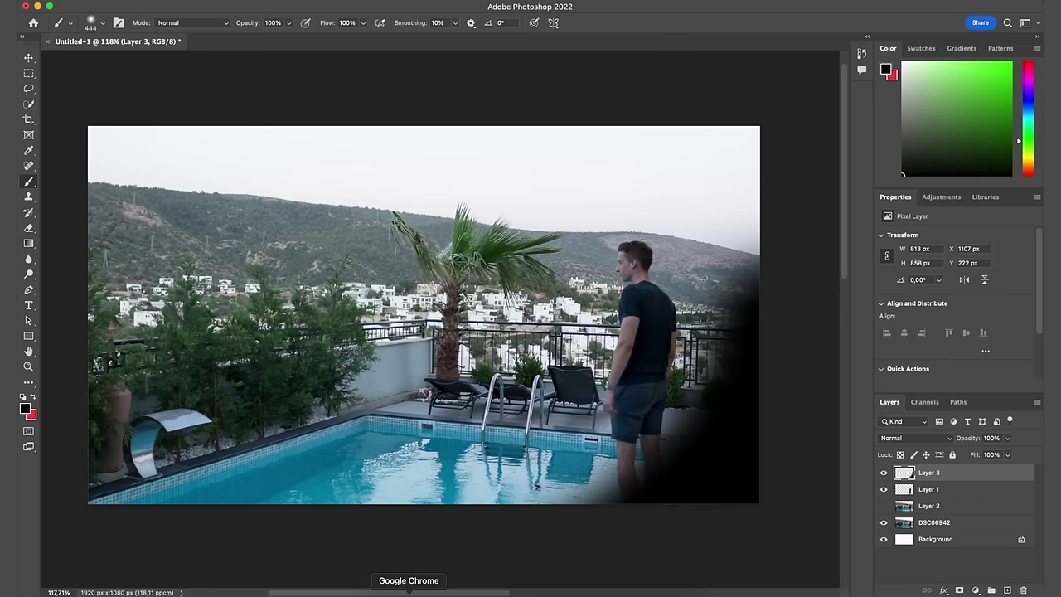
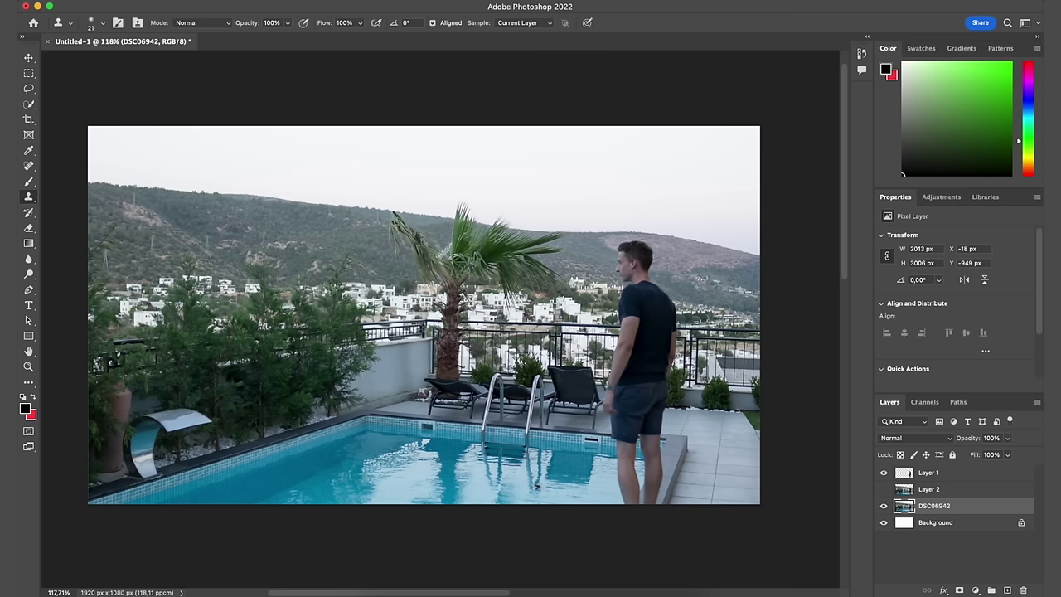
# Step: Clone the pool tiles beside the skimmer opening over its right edge on the DSC06942 layer with the Clone Stamp
pyautogui.scroll(6, 577, 468)
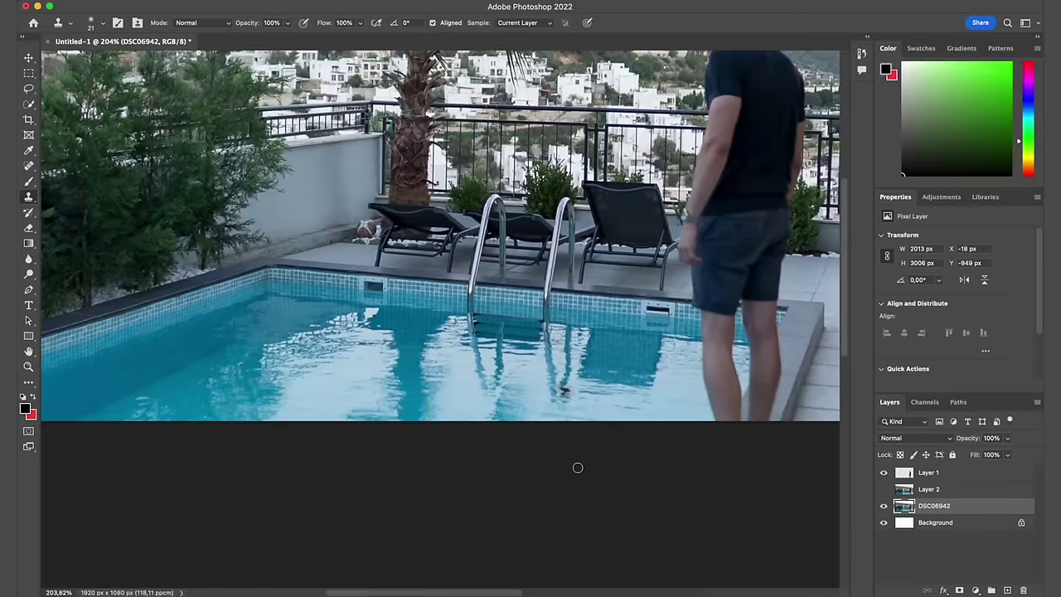
pyautogui.scroll(5, 357, 239)
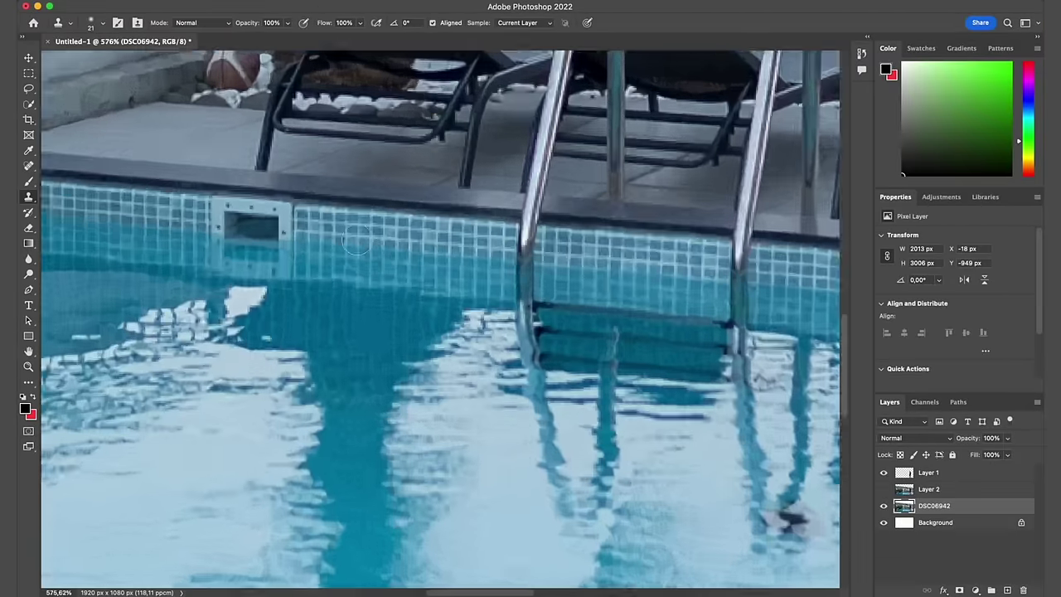
pyautogui.scroll(-2, 357, 239)
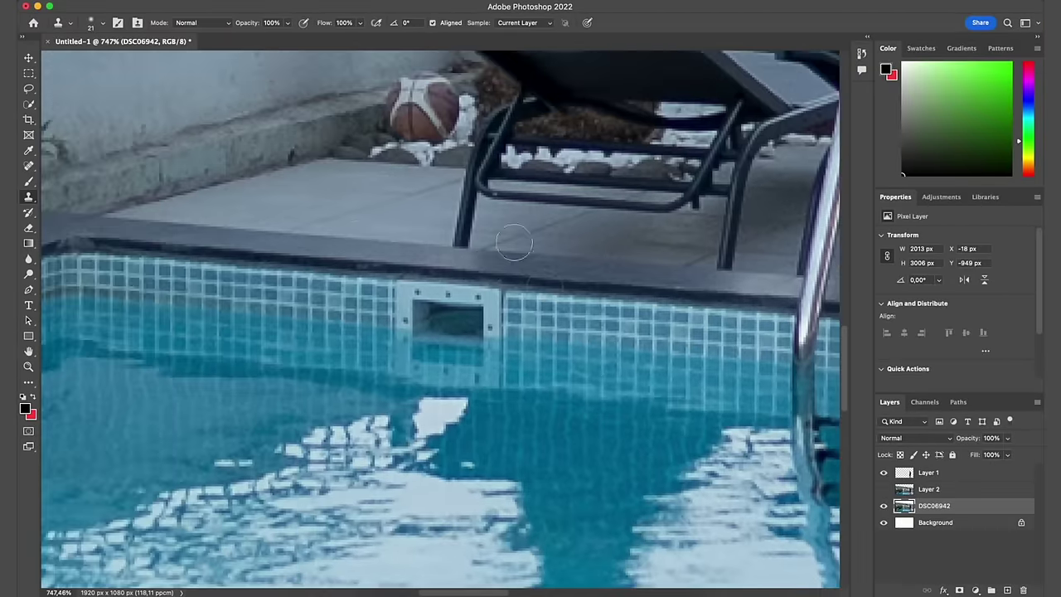
pyautogui.scroll(4, 393, 253)
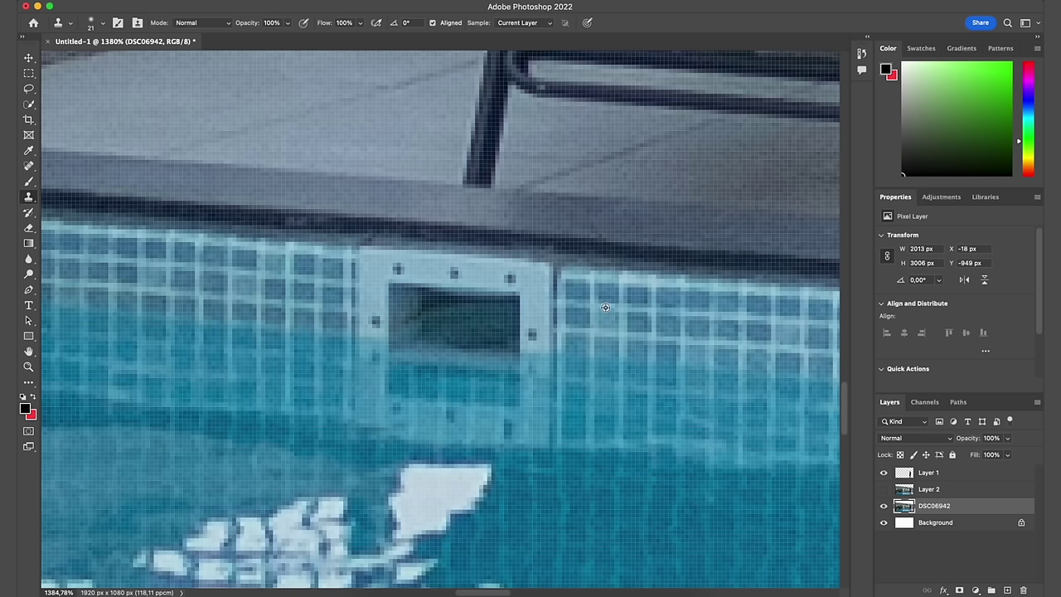
pyautogui.moveTo(572, 261)
pyautogui.mouseDown()
pyautogui.moveTo(547, 323)
pyautogui.moveTo(552, 278)
pyautogui.moveTo(526, 336)
pyautogui.mouseUp()
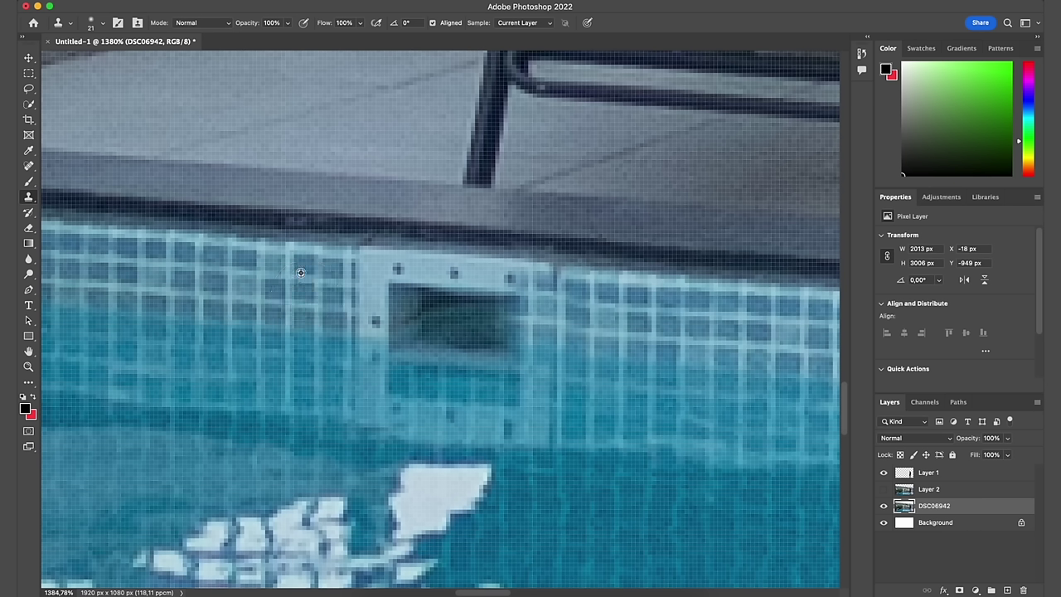
# Step: Try to clone the neighbouring pool tiles over the remaining skimmer opening on the DSC06942 layer with the Clone Stamp
pyautogui.keyDown('alt'); pyautogui.click(301, 272); pyautogui.keyUp('alt')
pyautogui.moveTo(365, 267)
pyautogui.mouseDown()
pyautogui.moveTo(390, 273)
pyautogui.moveTo(375, 295)
pyautogui.moveTo(385, 336)
pyautogui.mouseUp()
pyautogui.keyDown('alt'); pyautogui.click(334, 297); pyautogui.keyUp('alt')
pyautogui.moveTo(414, 273)
pyautogui.mouseDown()
pyautogui.moveTo(406, 307)
pyautogui.moveTo(414, 278)
pyautogui.moveTo(422, 339)
pyautogui.moveTo(412, 319)
pyautogui.mouseUp()
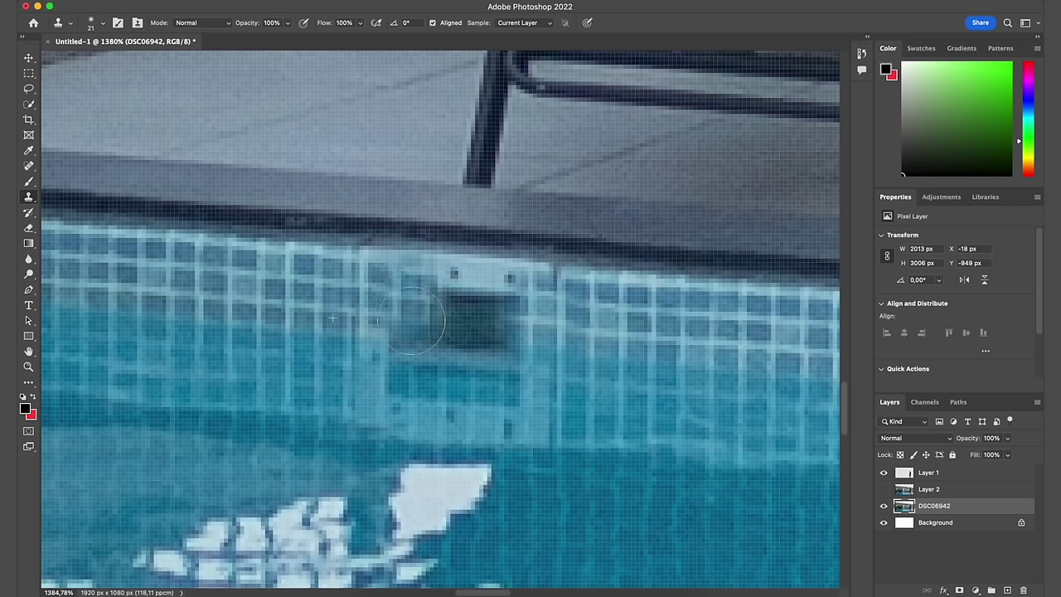
pyautogui.press('super+z')
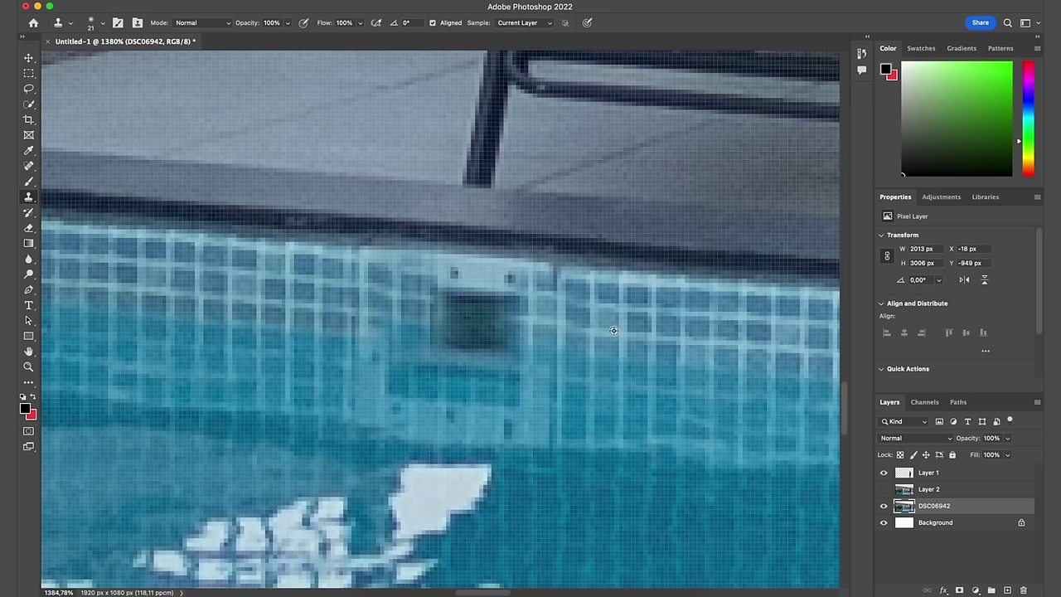
pyautogui.moveTo(575, 290)
pyautogui.mouseDown()
pyautogui.moveTo(584, 302)
pyautogui.moveTo(572, 338)
pyautogui.moveTo(504, 289)
pyautogui.mouseUp()
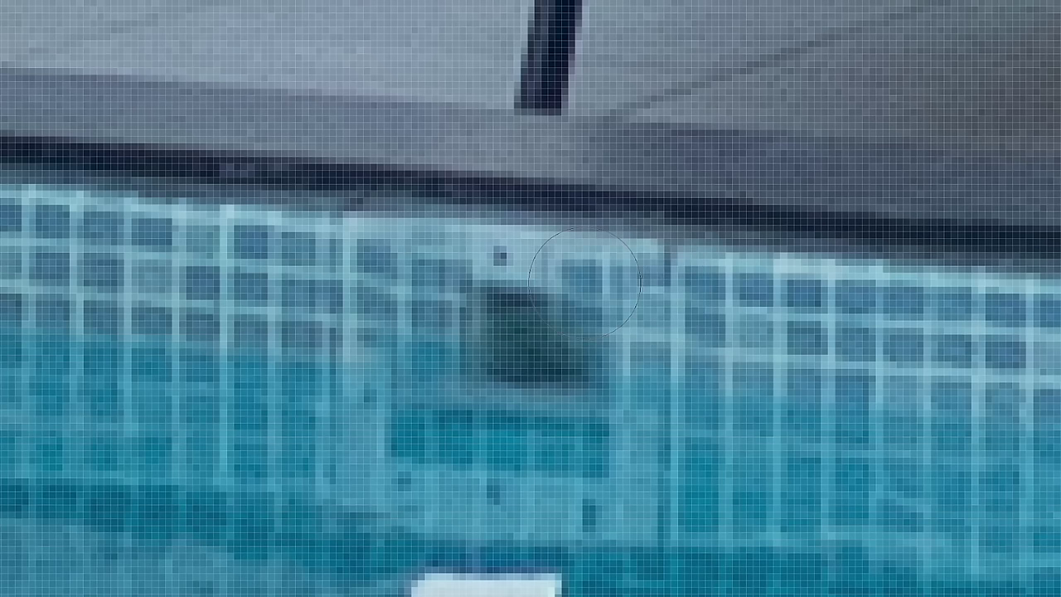
pyautogui.moveTo(584, 282)
pyautogui.mouseDown()
pyautogui.moveTo(563, 315)
pyautogui.moveTo(580, 348)
pyautogui.mouseUp()
pyautogui.moveTo(494, 297)
pyautogui.mouseDown()
pyautogui.moveTo(514, 303)
pyautogui.moveTo(494, 290)
pyautogui.moveTo(489, 364)
pyautogui.mouseUp()
# Step: Check the cloned pool tiles within the whole photo and open the edit history
pyautogui.scroll(-3, 489, 363)
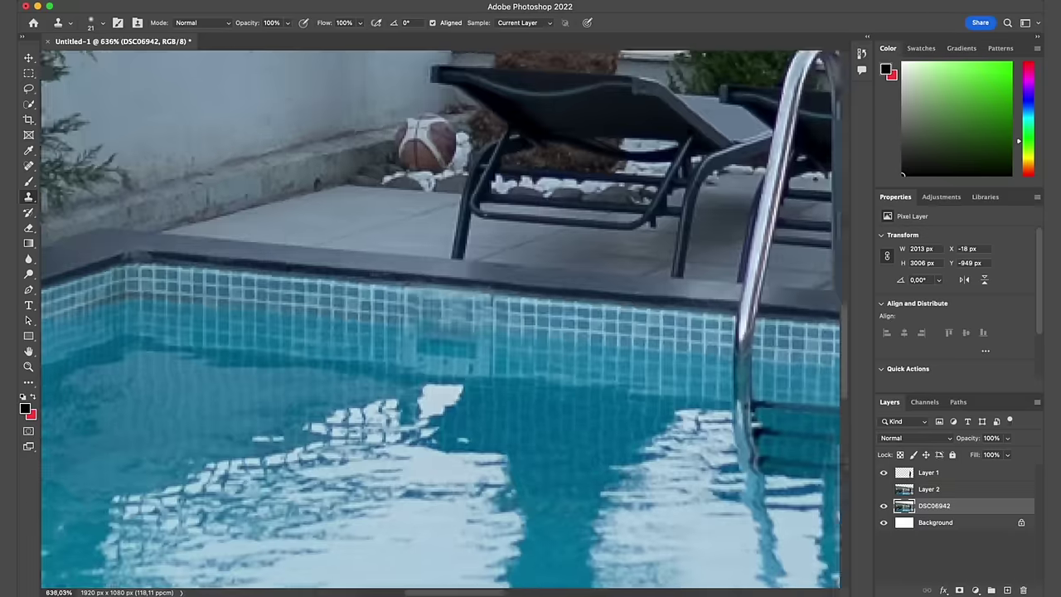
pyautogui.scroll(-2, 414, 321)
pyautogui.scroll(-2, 428, 332)
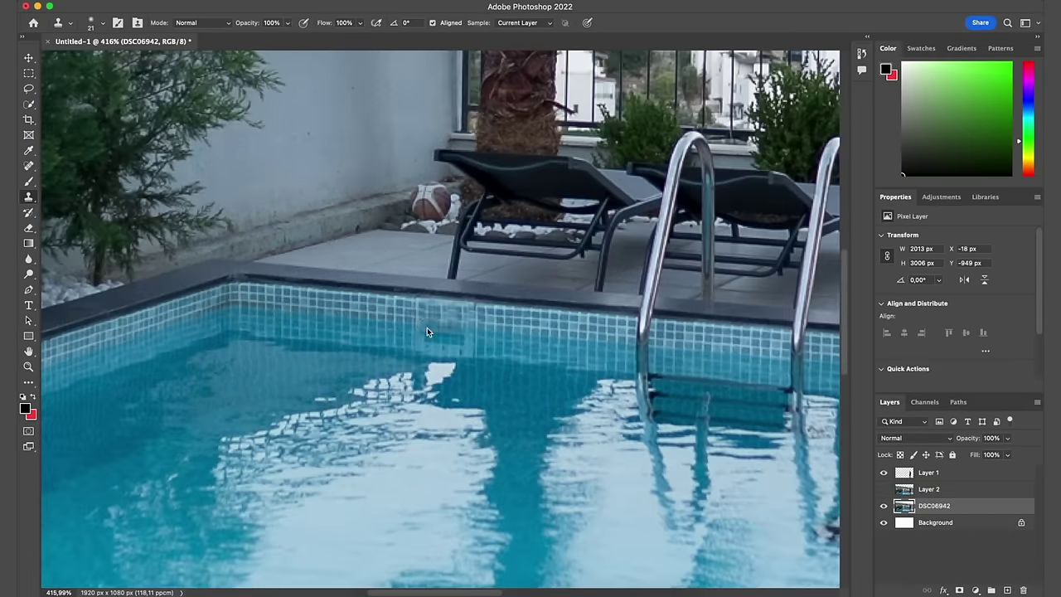
pyautogui.scroll(-4, 428, 331)
pyautogui.scroll(-2, 468, 335)
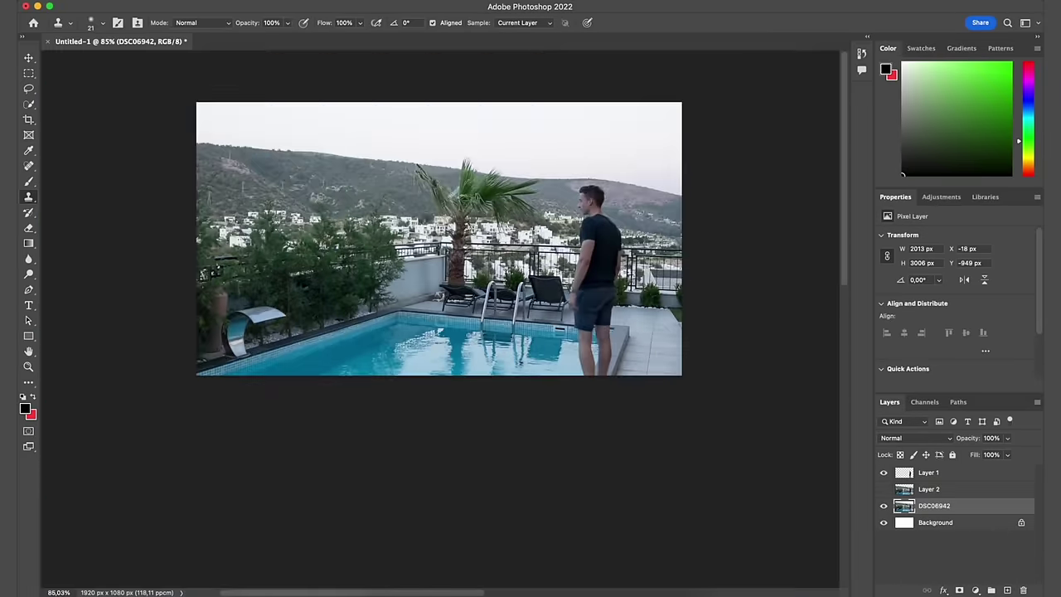
pyautogui.scroll(2, 469, 335)
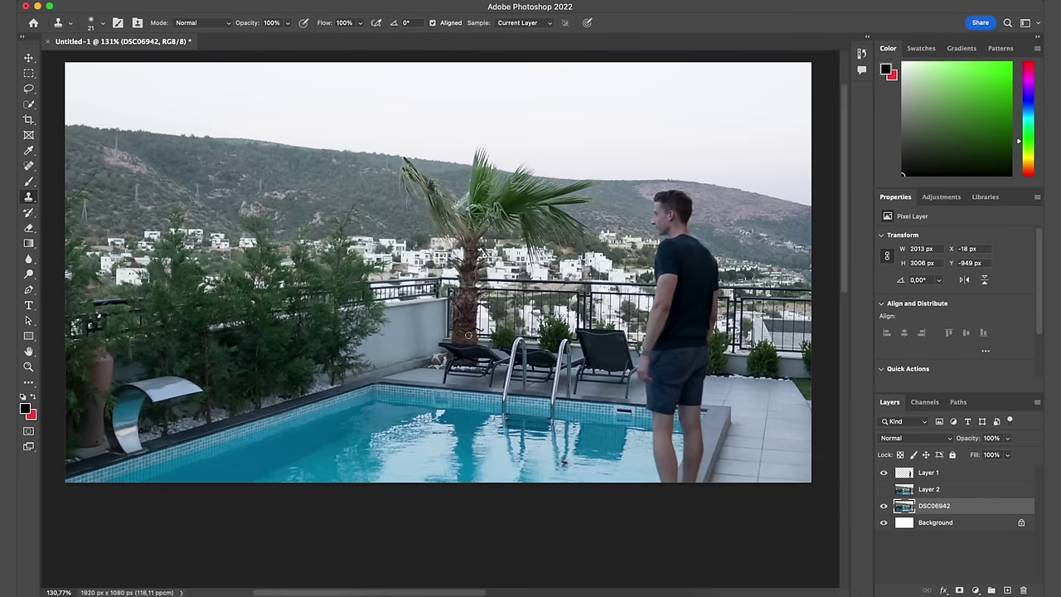
pyautogui.scroll(-1, 469, 335)
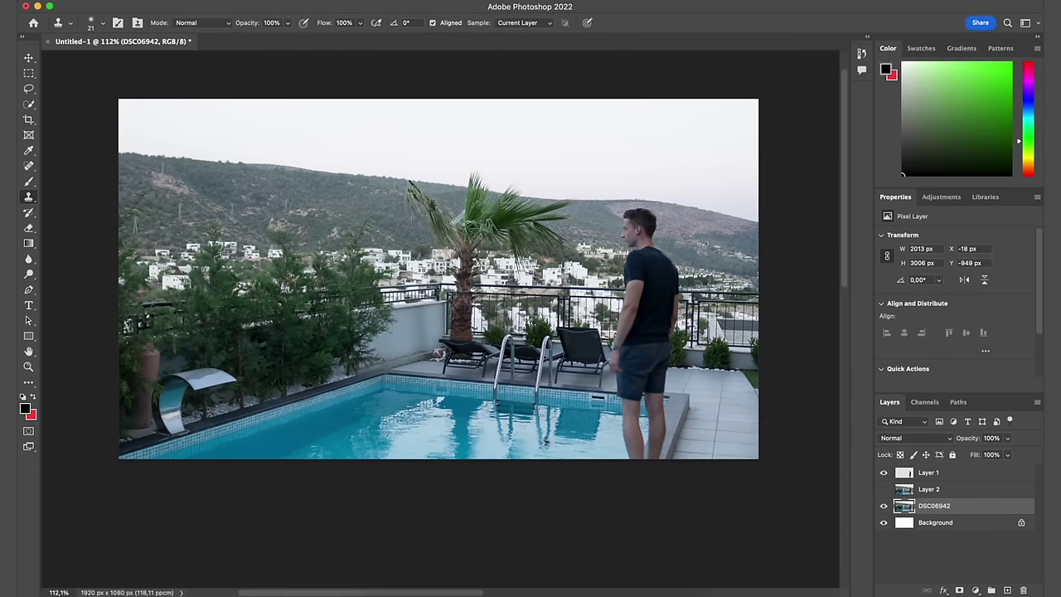
pyautogui.click(860, 55)
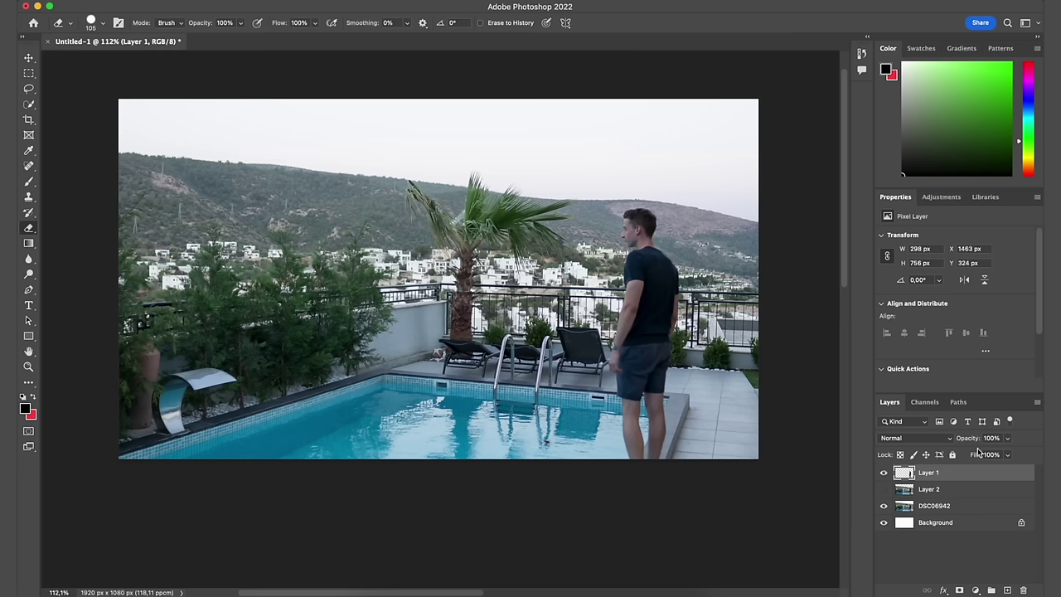
# Step: Hide the DSC06942 layer and set the Eraser brush to 46 px at maximum hardness
pyautogui.click(883, 507)
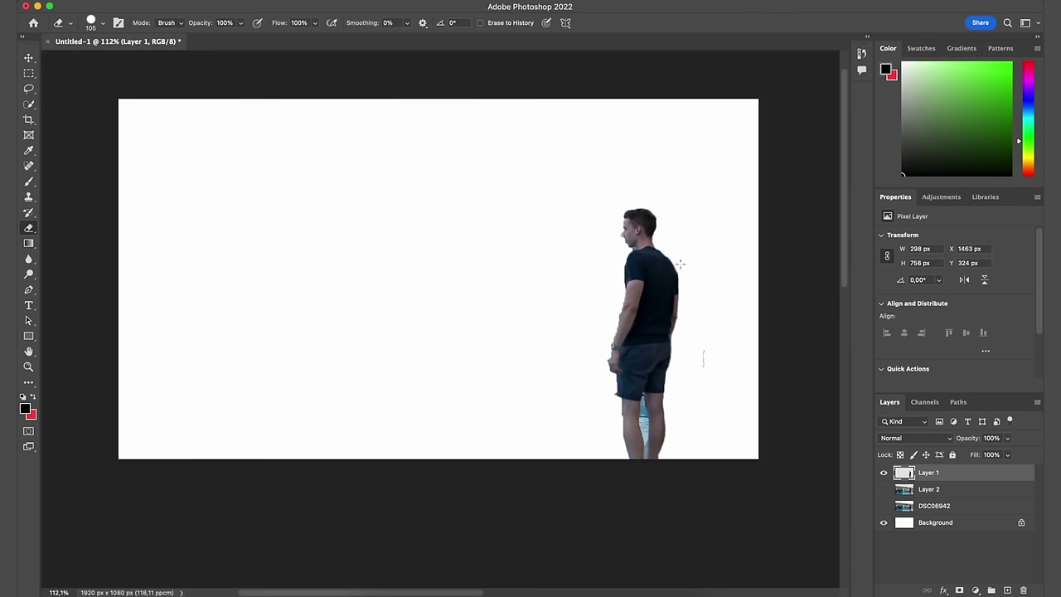
pyautogui.scroll(5, 703, 336)
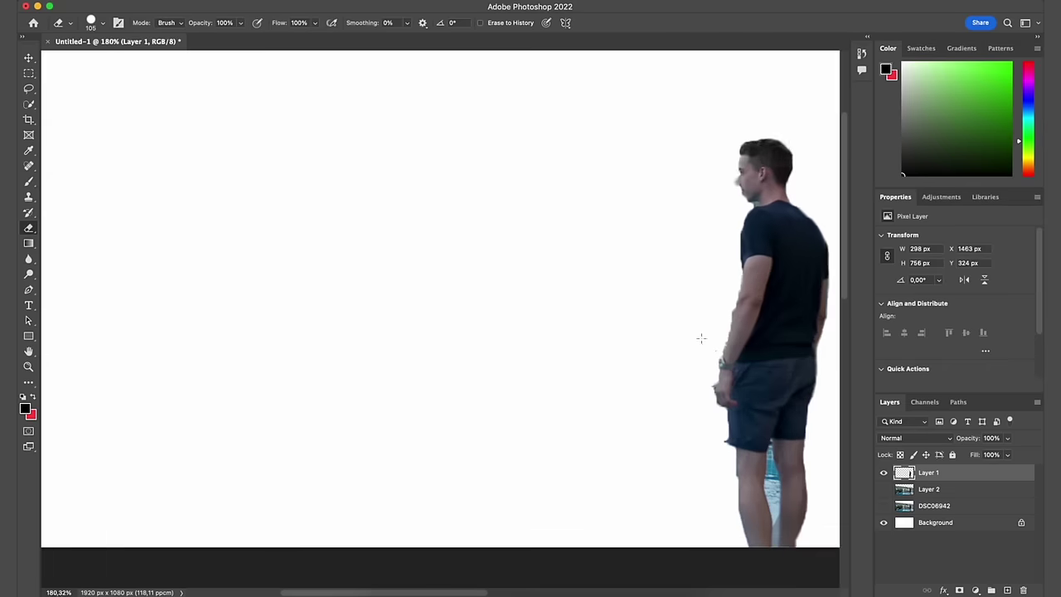
pyautogui.hscroll(5, 703, 337)
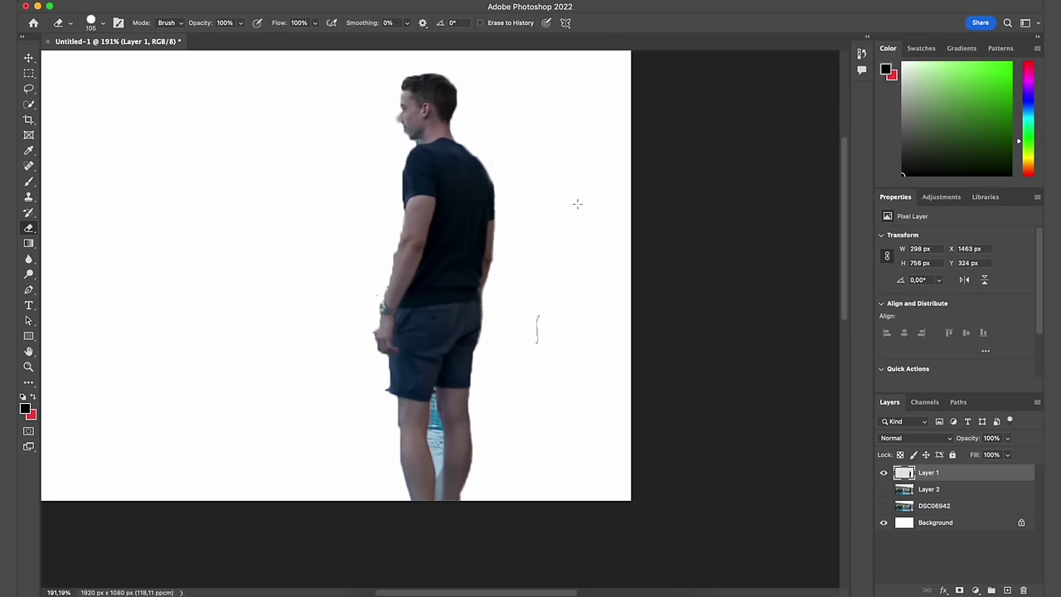
pyautogui.rightClick(577, 203)
pyautogui.moveTo(671, 229); pyautogui.dragTo(662, 228)
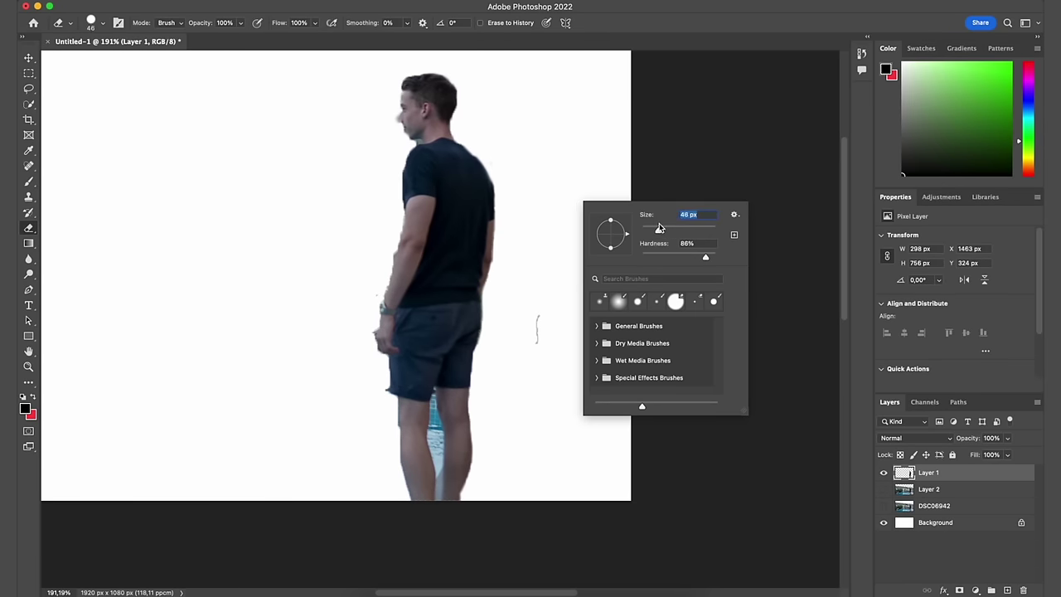
pyautogui.moveTo(705, 256); pyautogui.dragTo(808, 252)
pyautogui.press('Return')
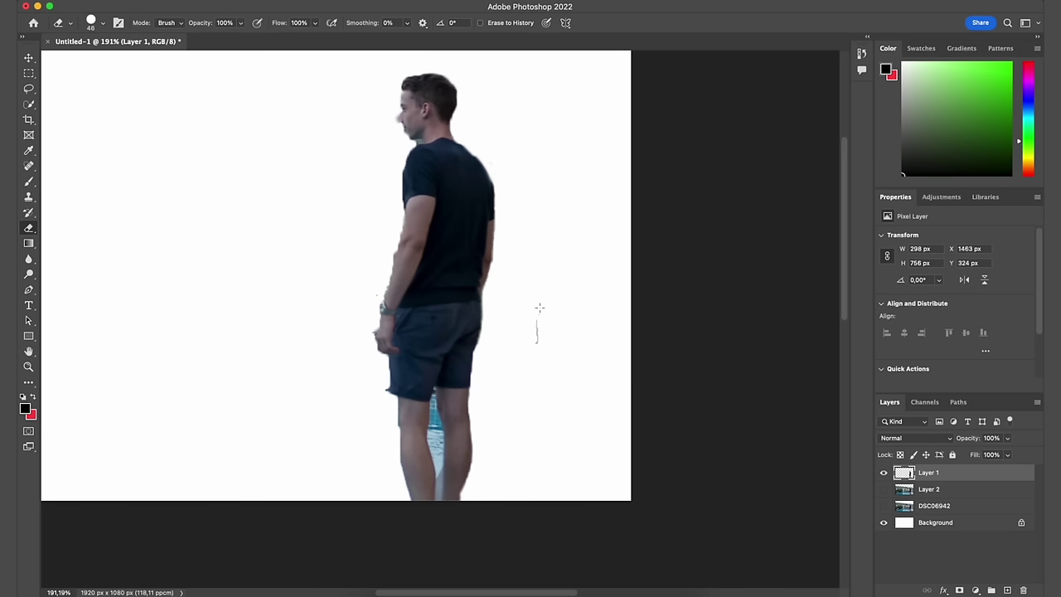
# Step: Erase the stray marks around the man's cutout on Layer 1, undoing a stroke made over the figure
pyautogui.scroll(5, 418, 443)
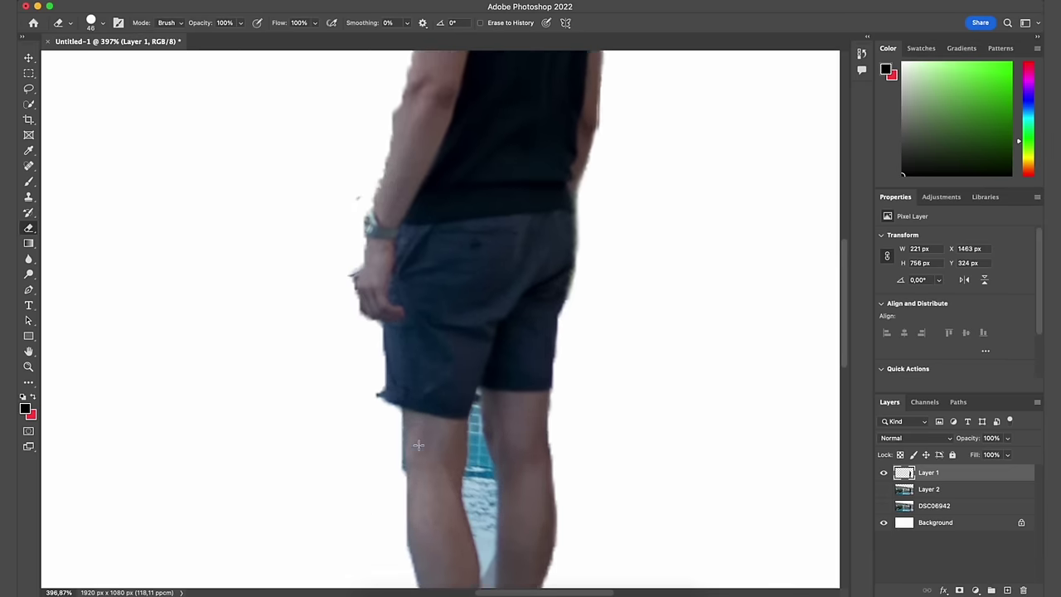
pyautogui.moveTo(439, 242)
pyautogui.mouseDown()
pyautogui.moveTo(439, 282)
pyautogui.moveTo(387, 356)
pyautogui.moveTo(397, 340)
pyautogui.moveTo(398, 414)
pyautogui.mouseUp()
pyautogui.press('super+z')
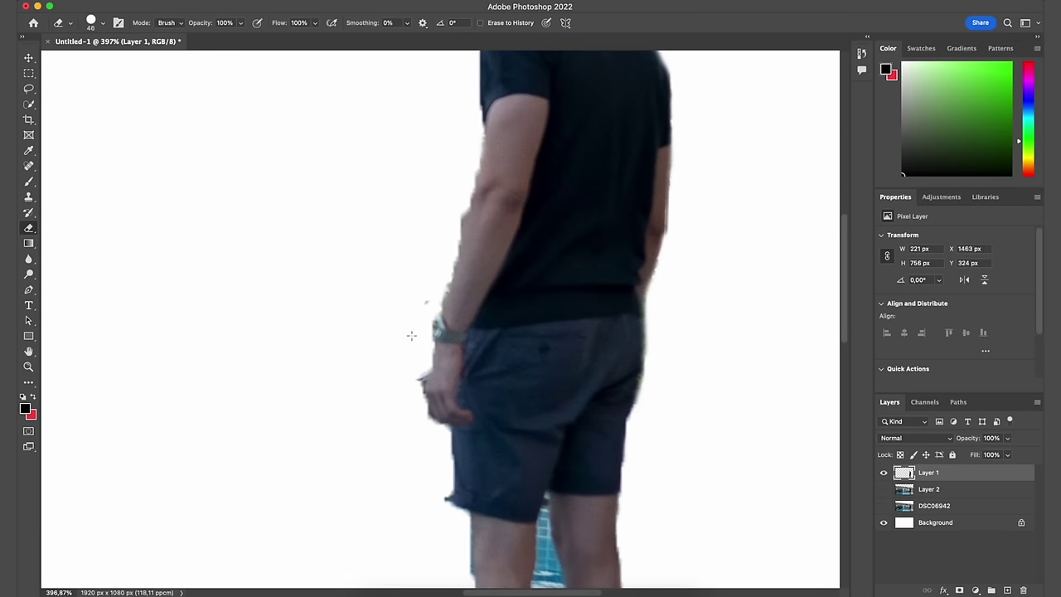
pyautogui.moveTo(448, 181); pyautogui.dragTo(434, 220)
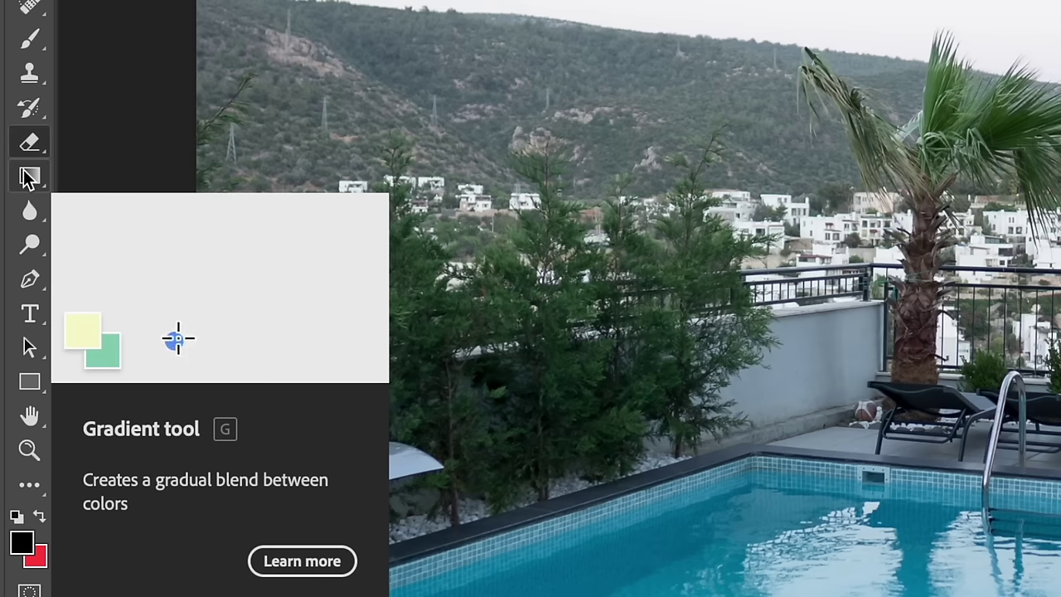
# Step: Choose the Gradient tool and apply the Foreground to Transparent preset from the Basics group
pyautogui.click(29, 178)
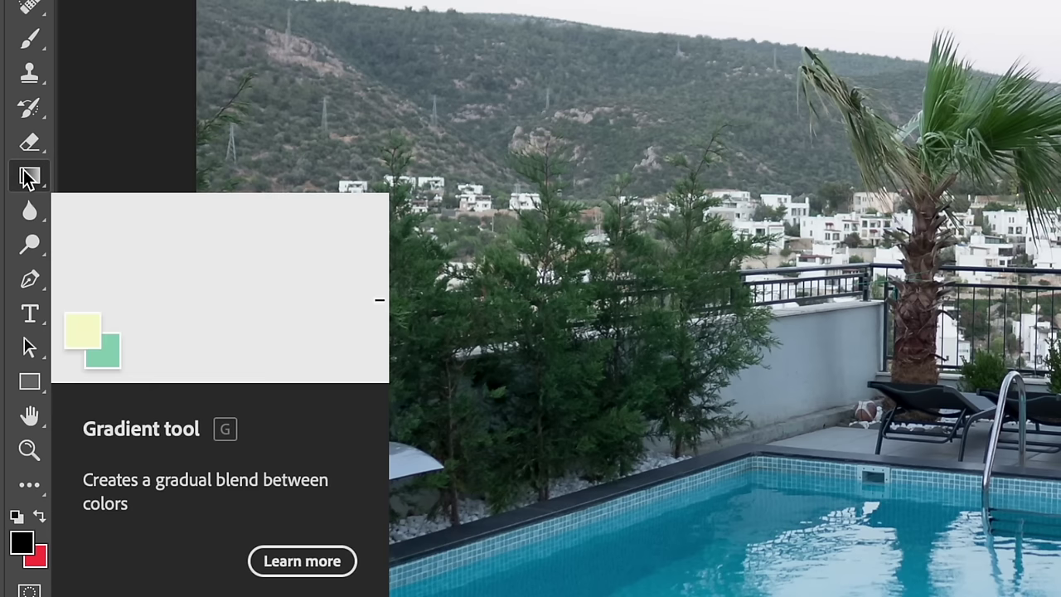
pyautogui.rightClick(29, 179)
pyautogui.click(29, 178)
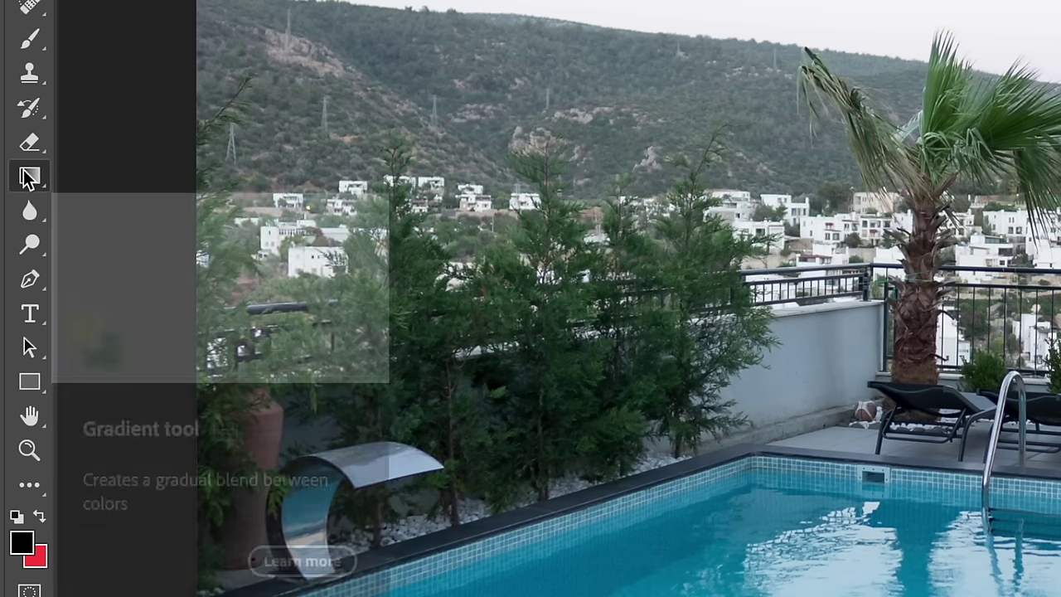
pyautogui.rightClick(29, 178)
pyautogui.click(29, 178)
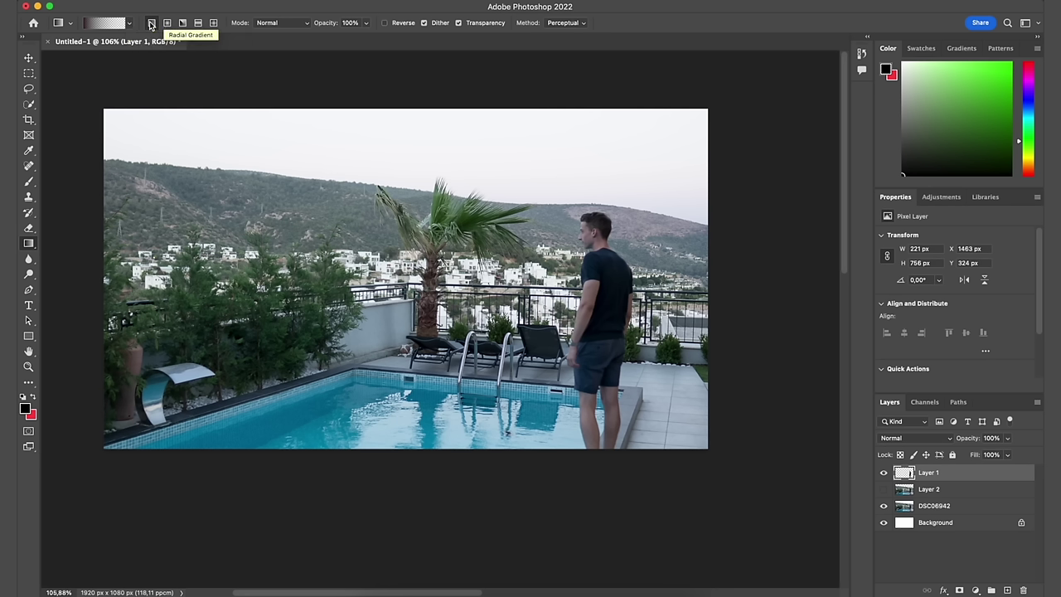
pyautogui.click(106, 24)
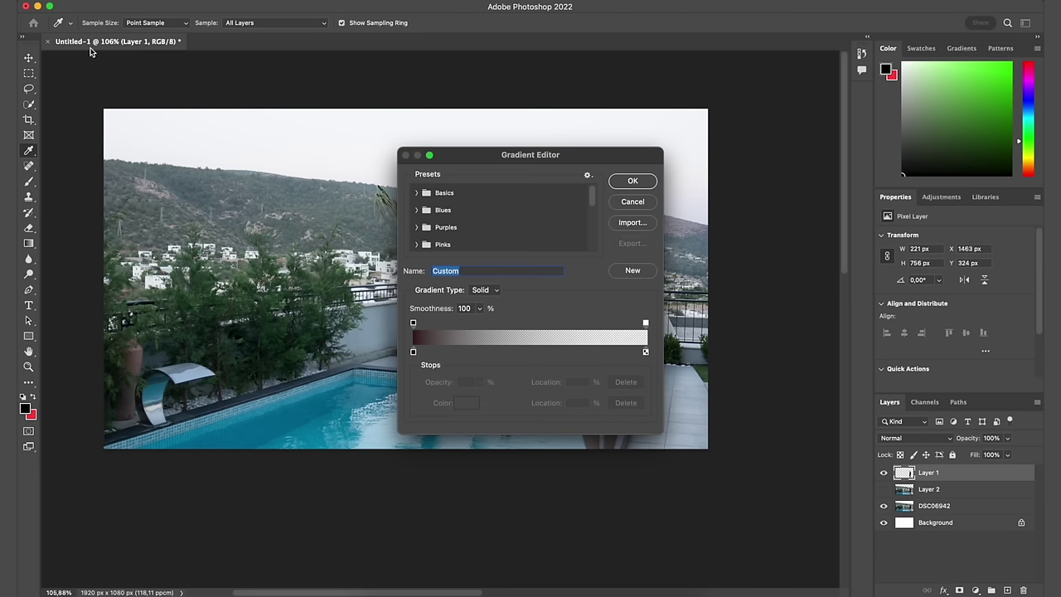
pyautogui.keyDown('super'); pyautogui.click(416, 193); pyautogui.keyUp('super')
pyautogui.scroll(-5, 416, 231)
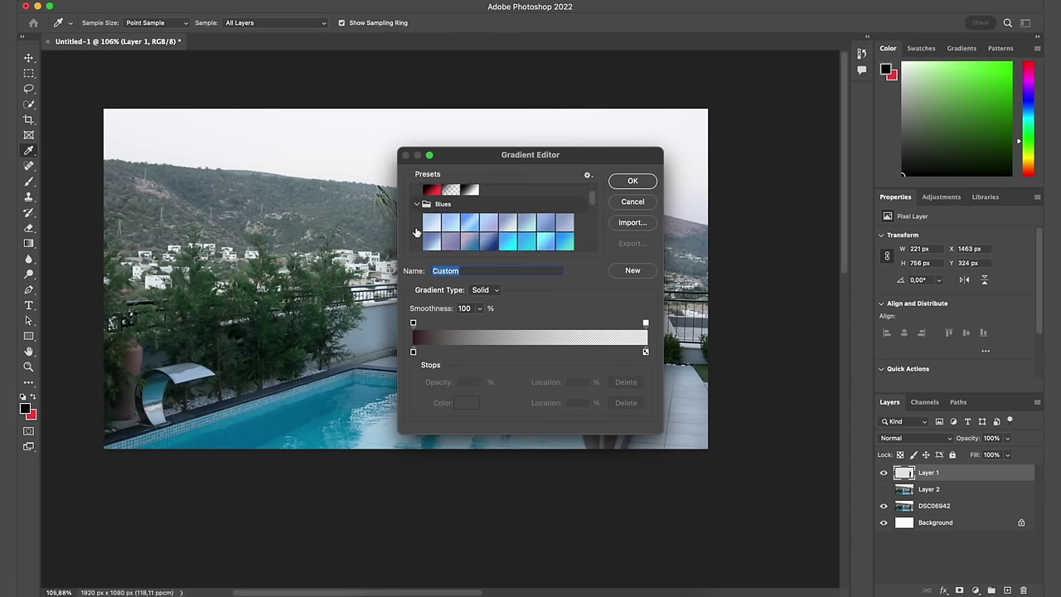
pyautogui.scroll(3, 417, 232)
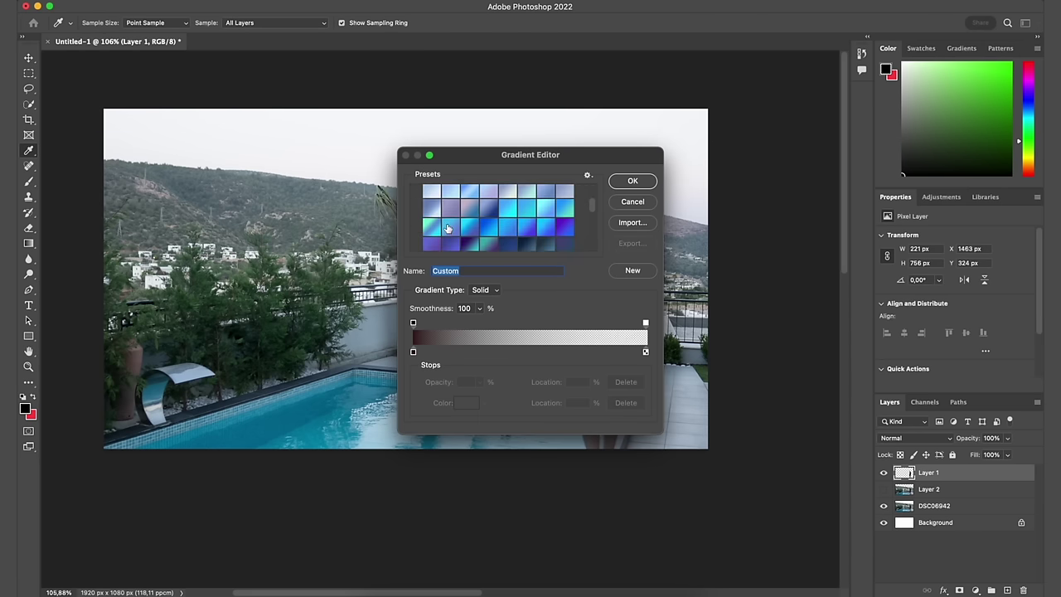
pyautogui.scroll(3, 448, 230)
pyautogui.click(452, 204)
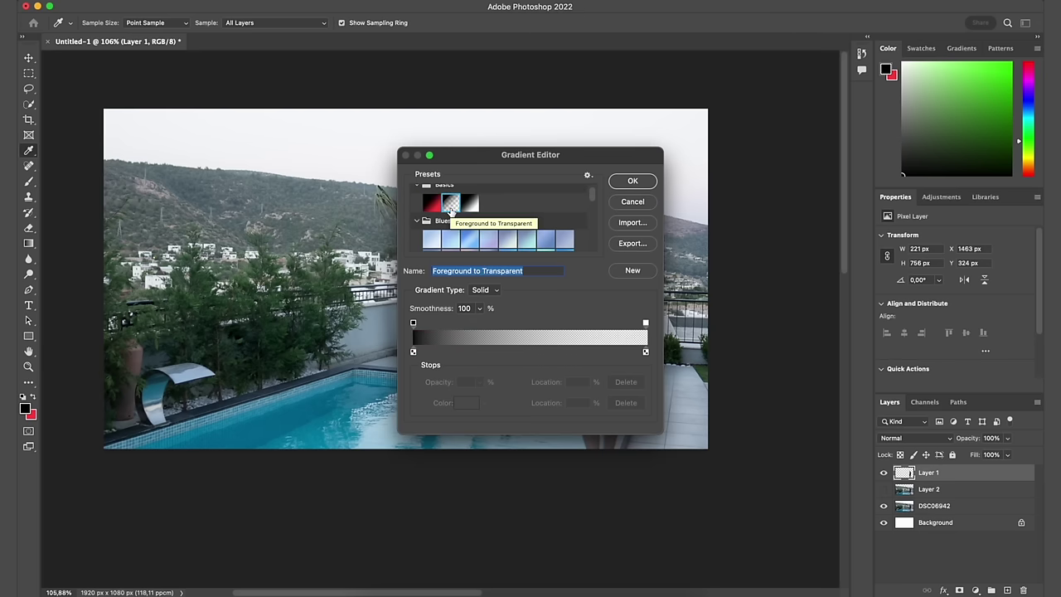
pyautogui.click(632, 182)
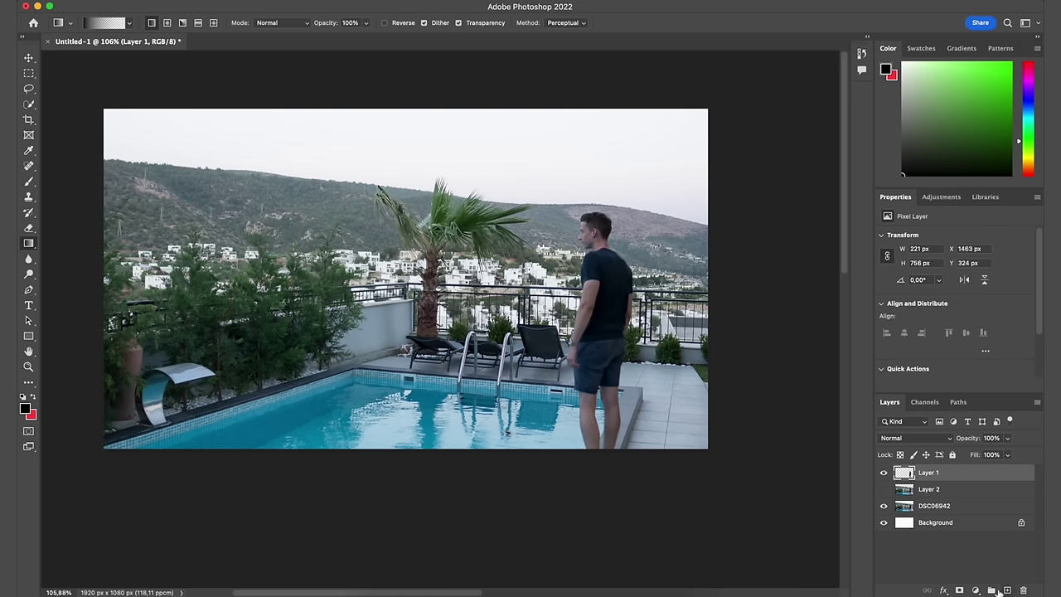
# Step: Try a black-to-transparent linear gradient over the photo's upper-left corner on a new layer above Layer 1
pyautogui.click(1008, 591)
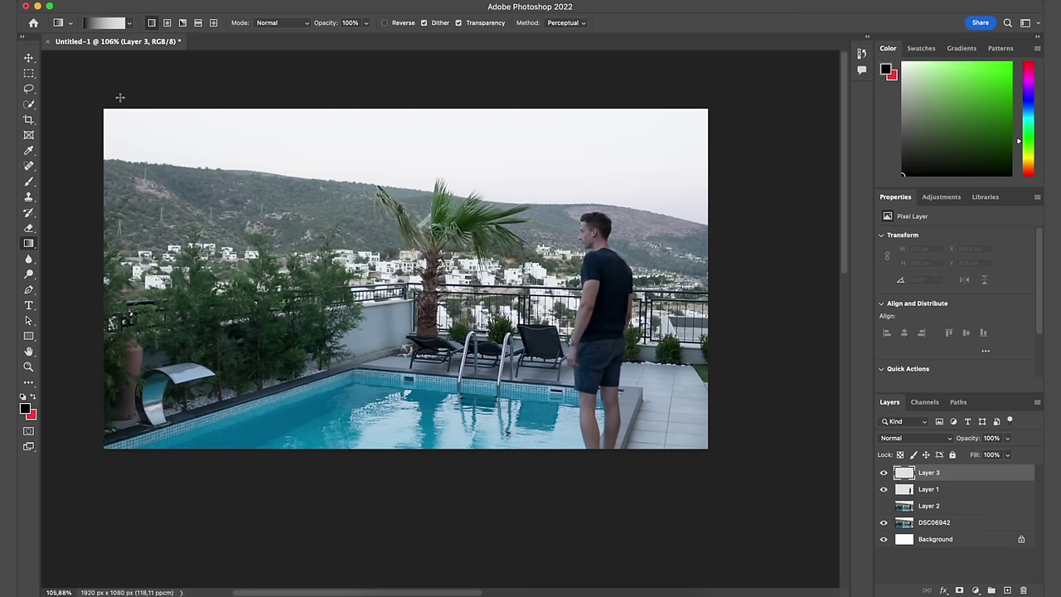
pyautogui.moveTo(120, 97); pyautogui.dragTo(294, 217)
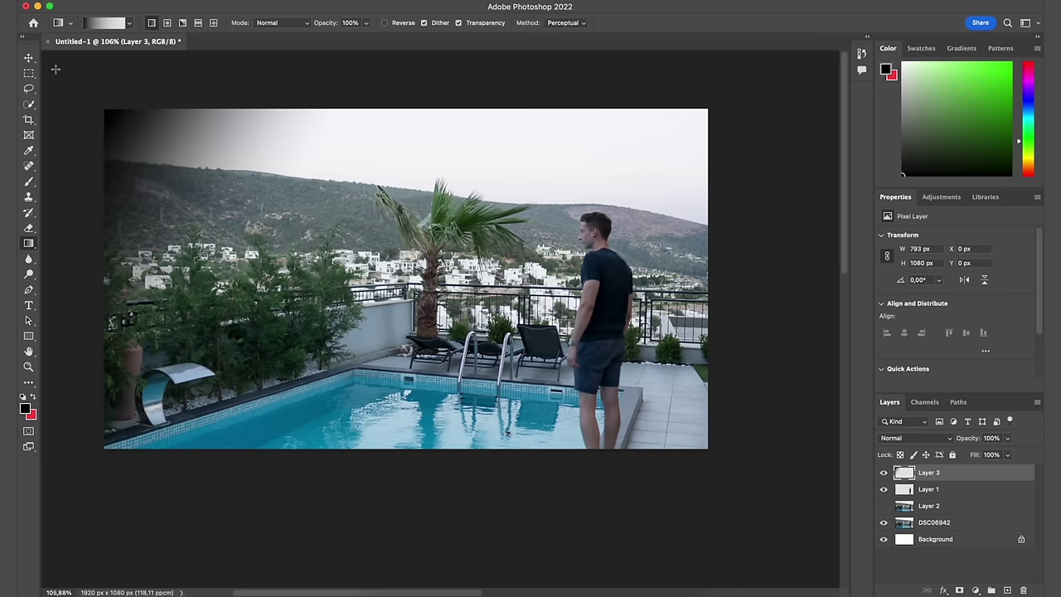
pyautogui.press('super+z')
pyautogui.press('super+z')
# Step: Draw a closed Pen path from the photo's bottom edge up the back of the man's leg and across his shorts
pyautogui.click(28, 290)
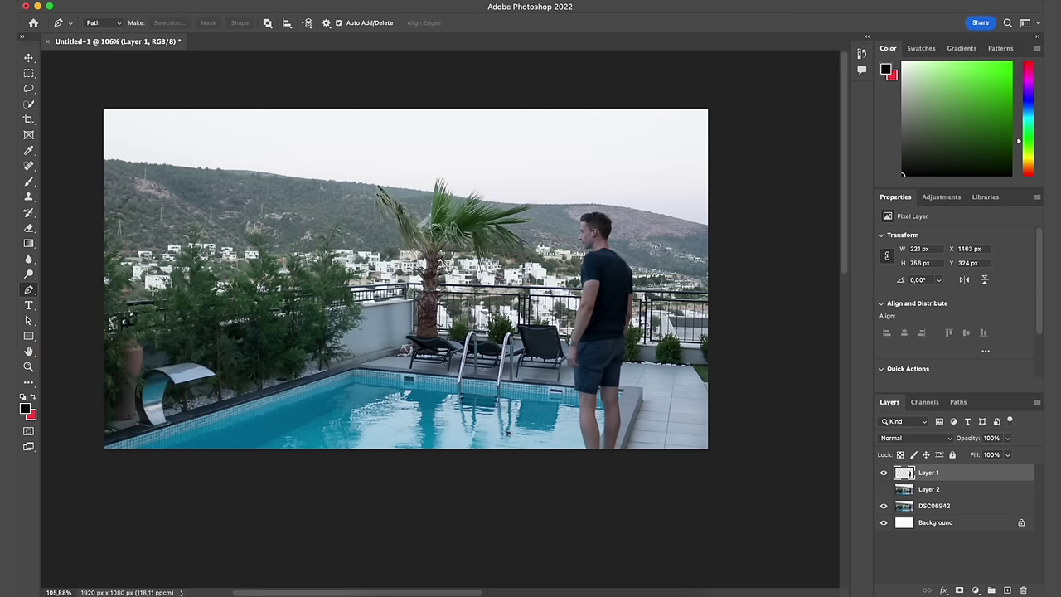
pyautogui.scroll(5, 602, 423)
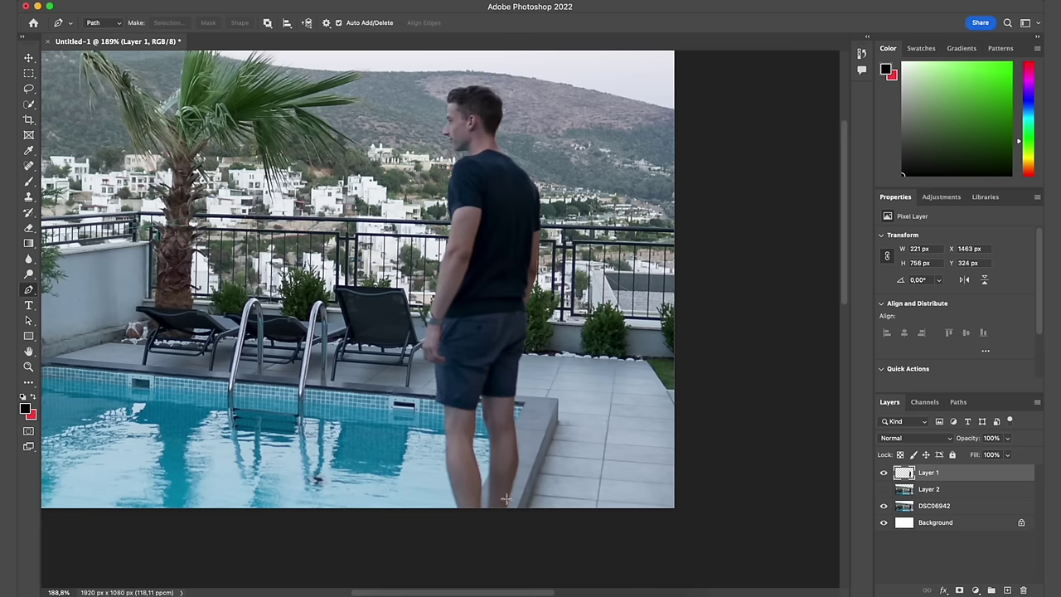
pyautogui.scroll(5, 506, 498)
pyautogui.scroll(-4, 504, 493)
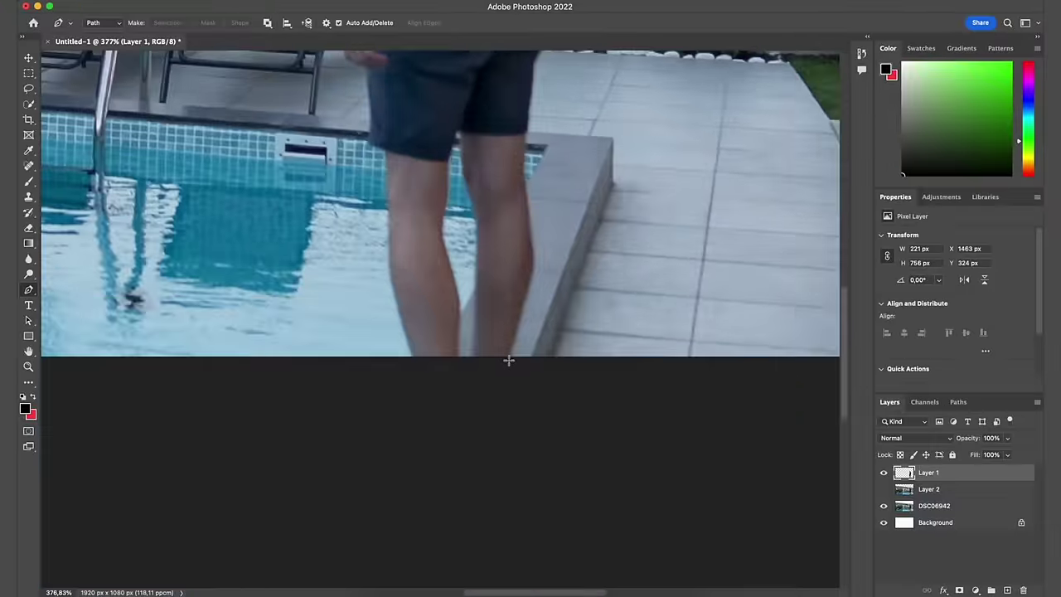
pyautogui.click(509, 360)
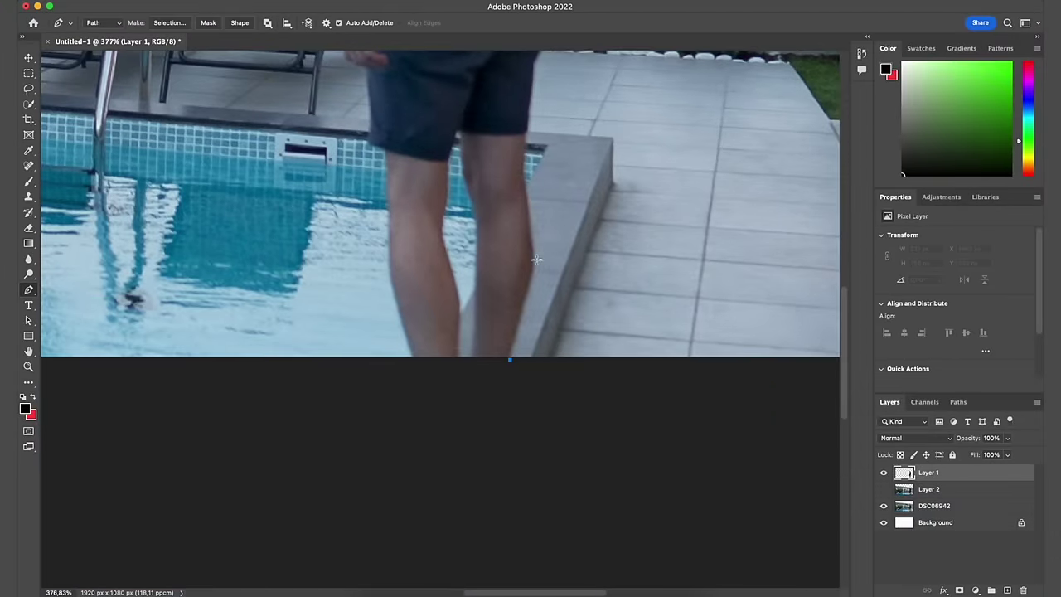
pyautogui.click(529, 249)
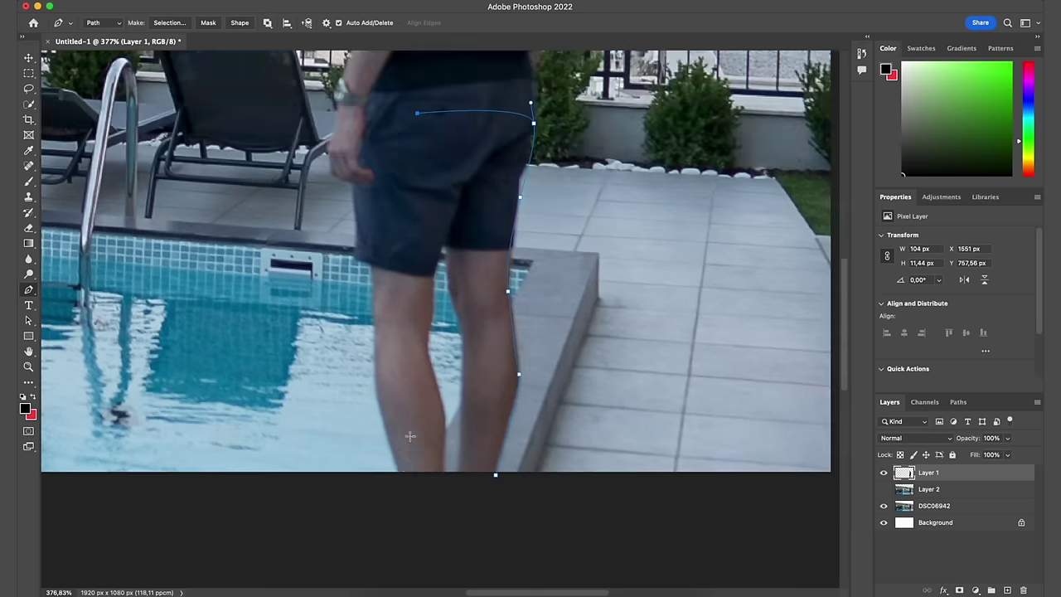
pyautogui.click(410, 432)
pyautogui.click(495, 476)
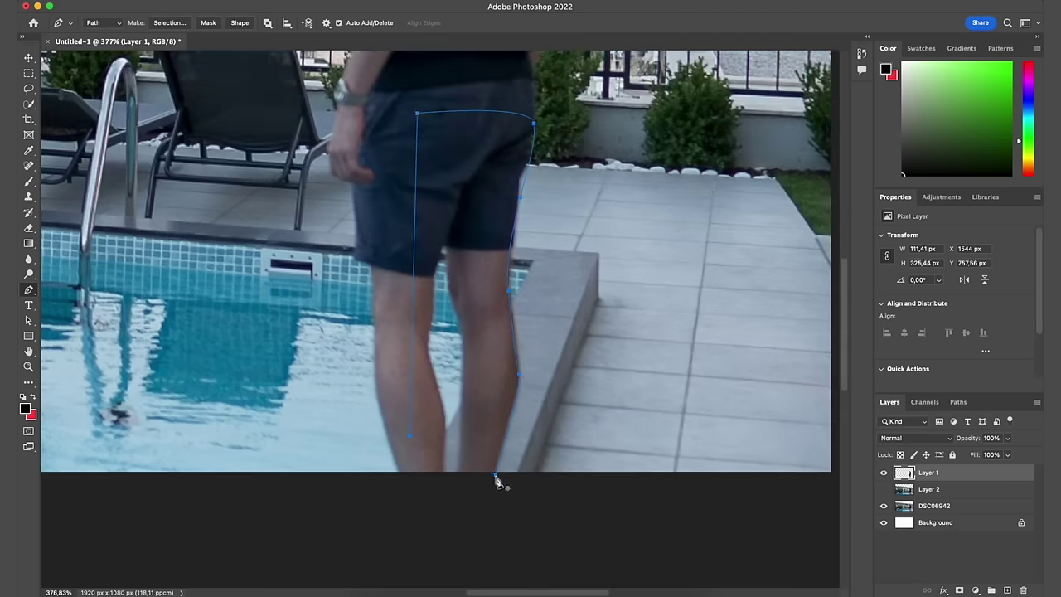
pyautogui.rightClick(497, 480)
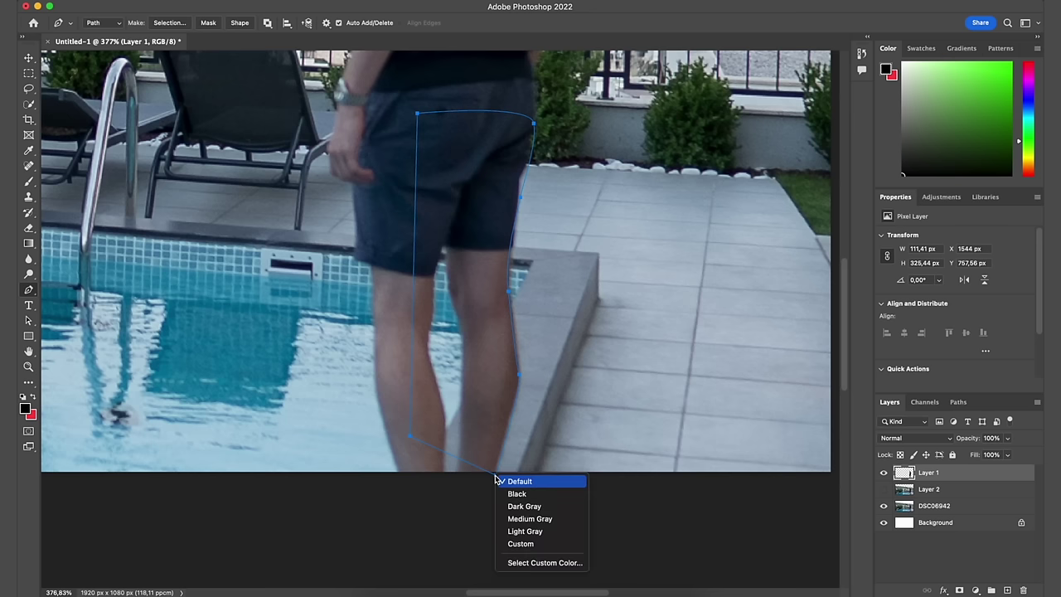
pyautogui.click(465, 449)
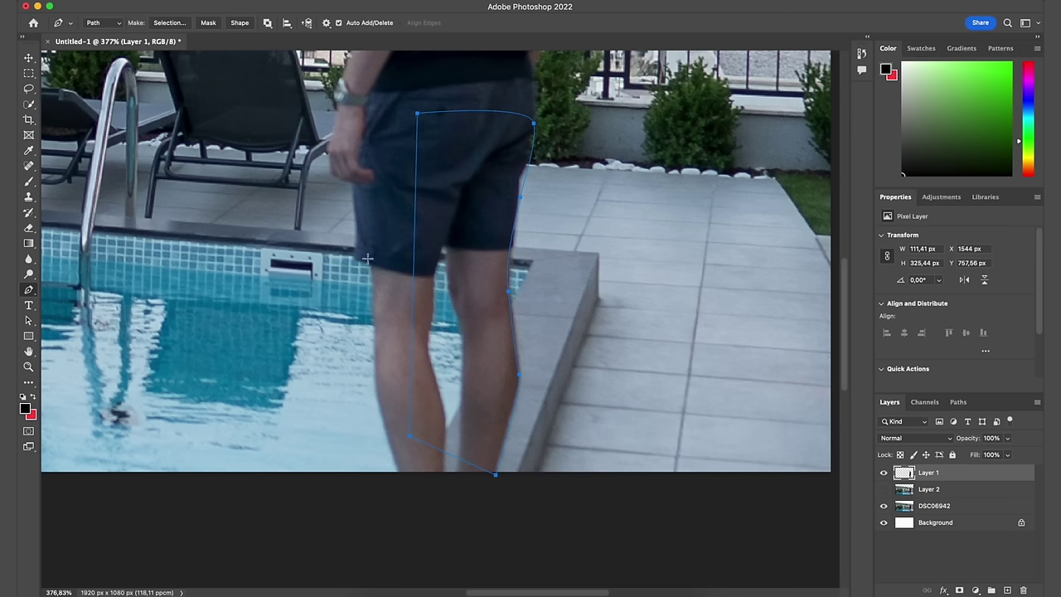
# Step: Try to convert the closed Pen path on the man's leg and shorts into a selection
pyautogui.click(169, 23)
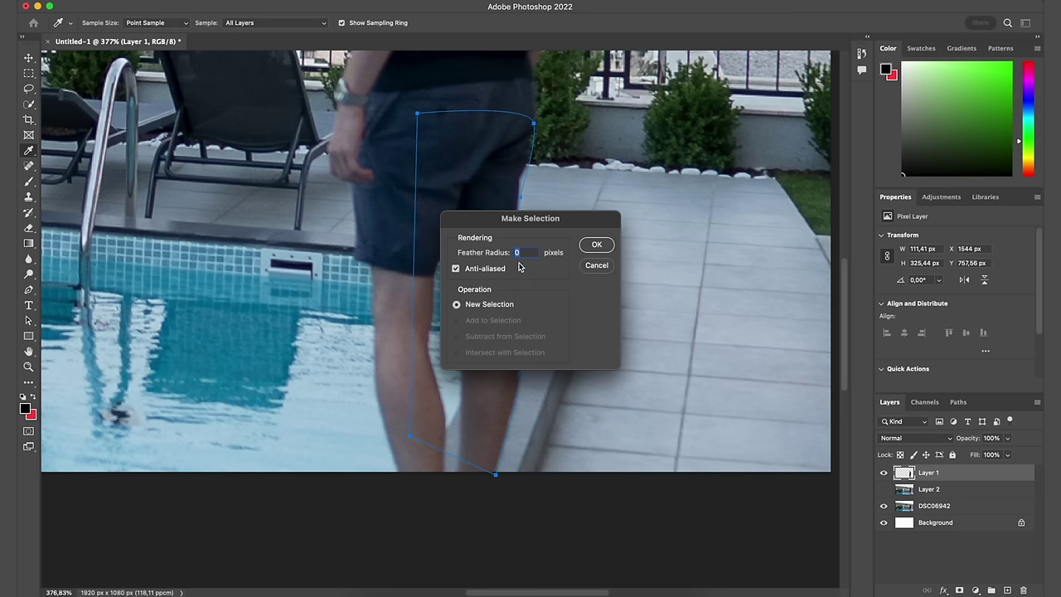
pyautogui.scroll(-5, 431, 344)
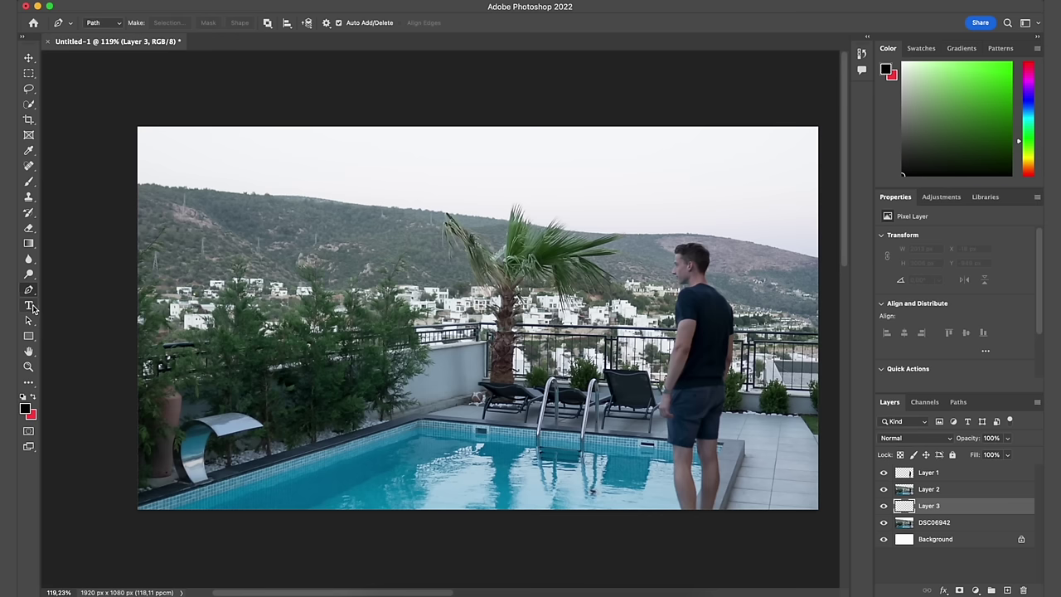
# Step: Add a text layer reading TURKEY over the hillside, between Layer 2 and the DSC06942 photo layer
pyautogui.click(29, 307)
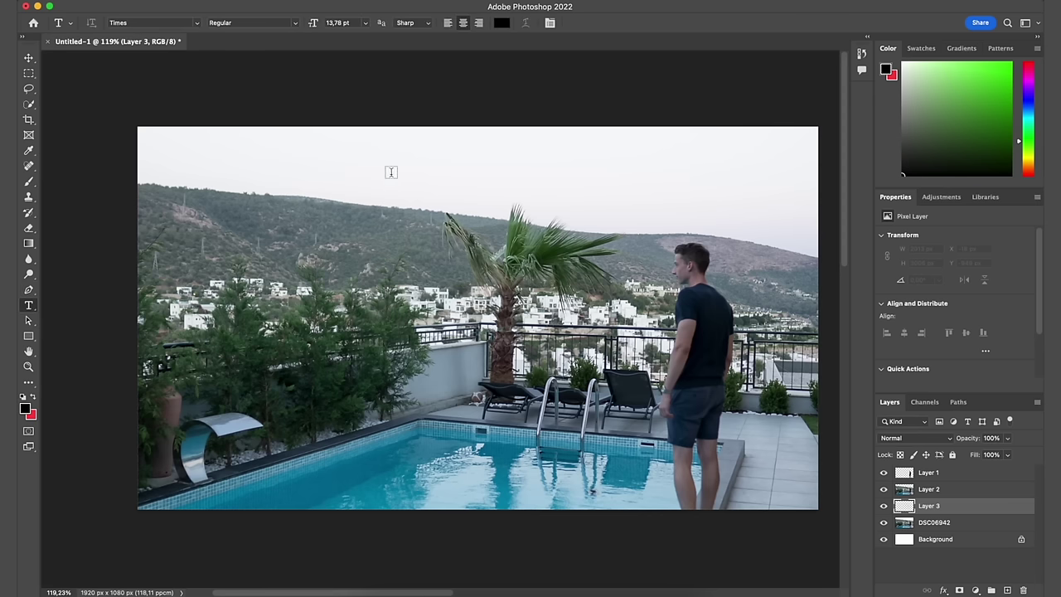
pyautogui.click(334, 211)
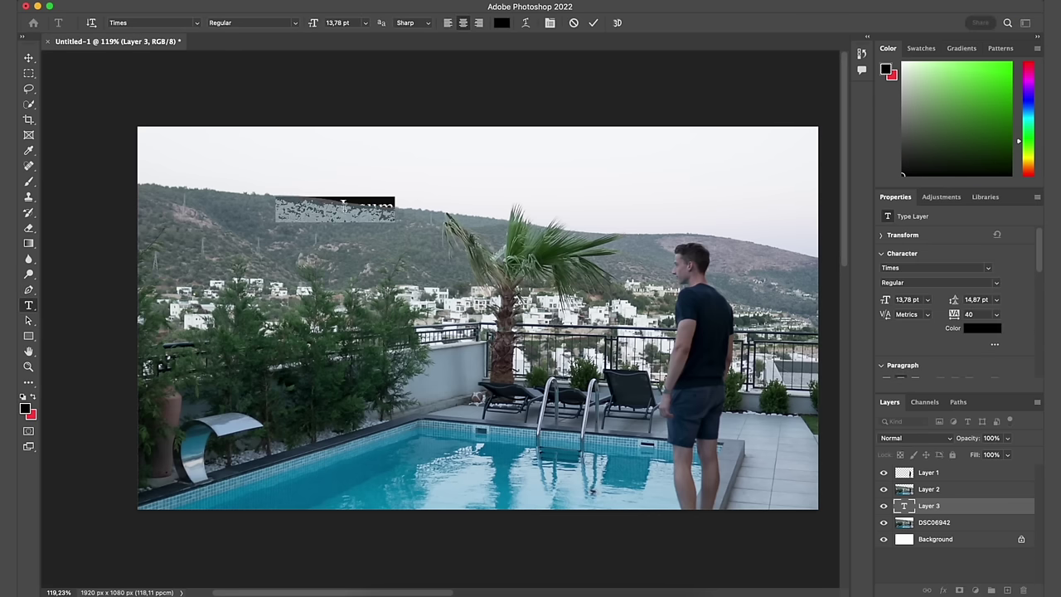
pyautogui.press('BackSpace')
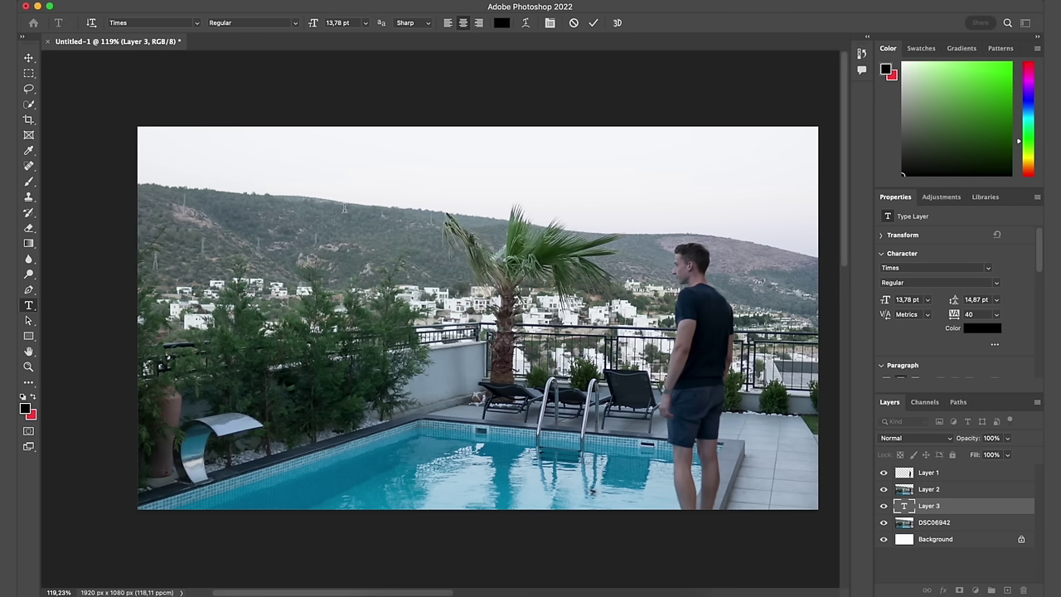
pyautogui.write('TURKEY')
pyautogui.hotkey('ctrl', 'a')
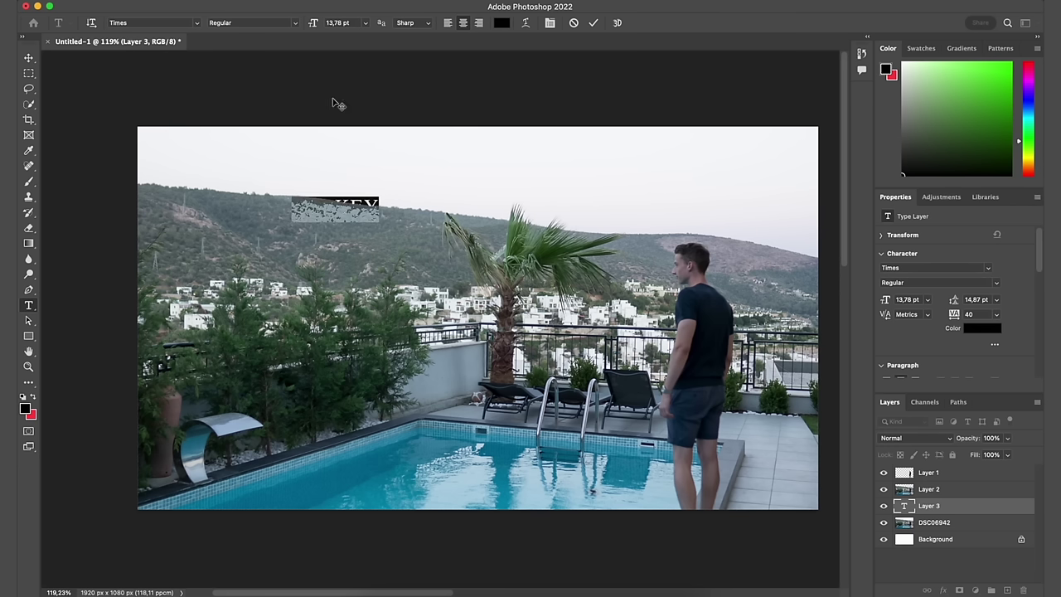
pyautogui.click(600, 23)
# Step: Scale the TURKEY text to about 527% and rotate it about 4.2° so it stands along the hill ridge
pyautogui.hotkey('ctrl', 't')
pyautogui.moveTo(384, 197); pyautogui.dragTo(587, 135)
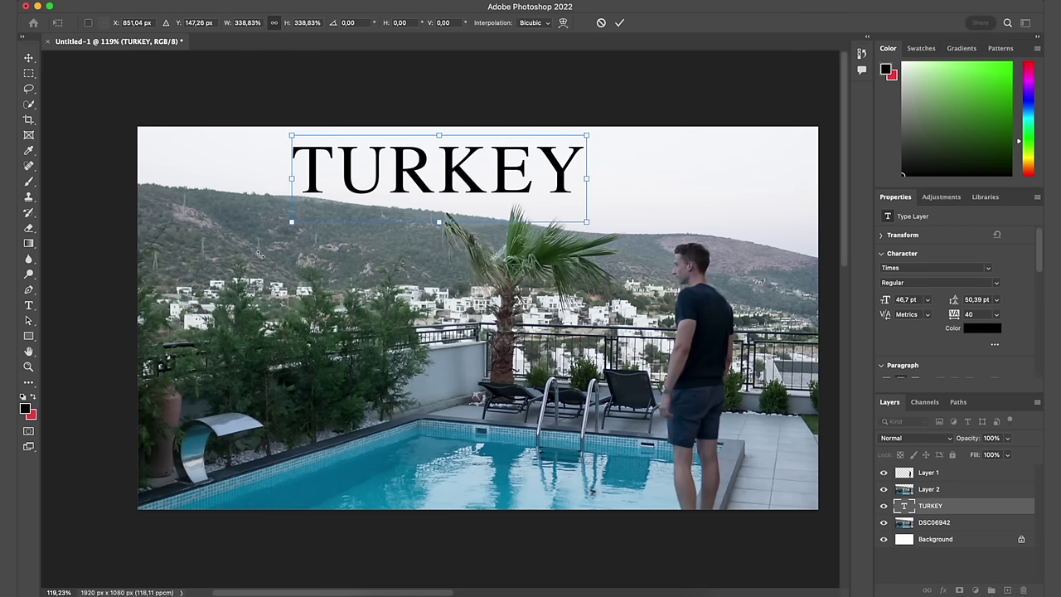
pyautogui.moveTo(491, 141); pyautogui.dragTo(540, 189)
pyautogui.moveTo(621, 154); pyautogui.dragTo(713, 131)
pyautogui.moveTo(660, 175); pyautogui.dragTo(648, 195)
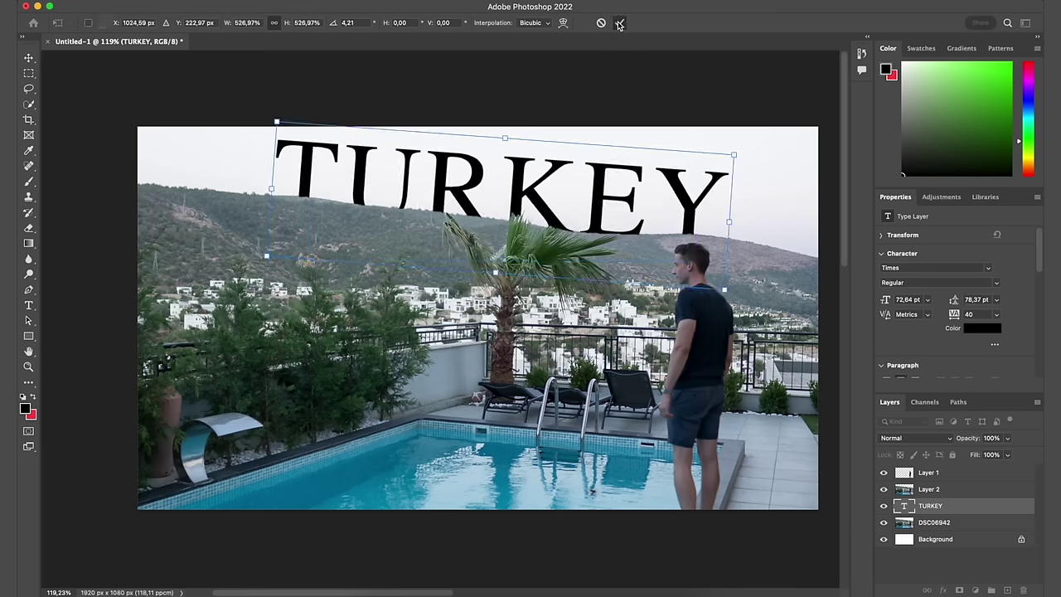
pyautogui.click(618, 25)
# Step: Change the font of the TURKEY text to Azo Sans
pyautogui.doubleClick(514, 189)
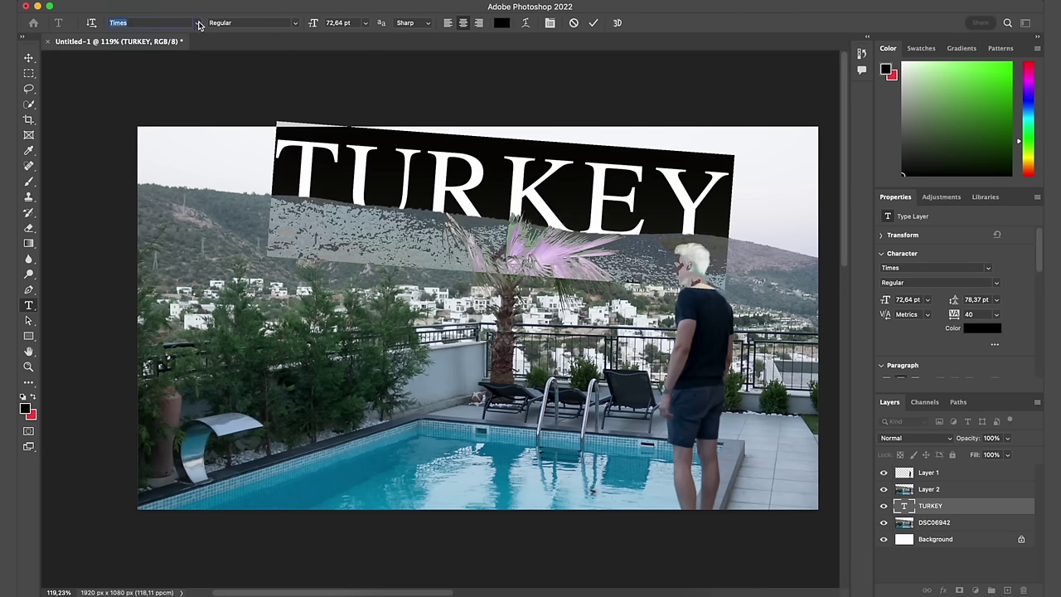
pyautogui.click(197, 22)
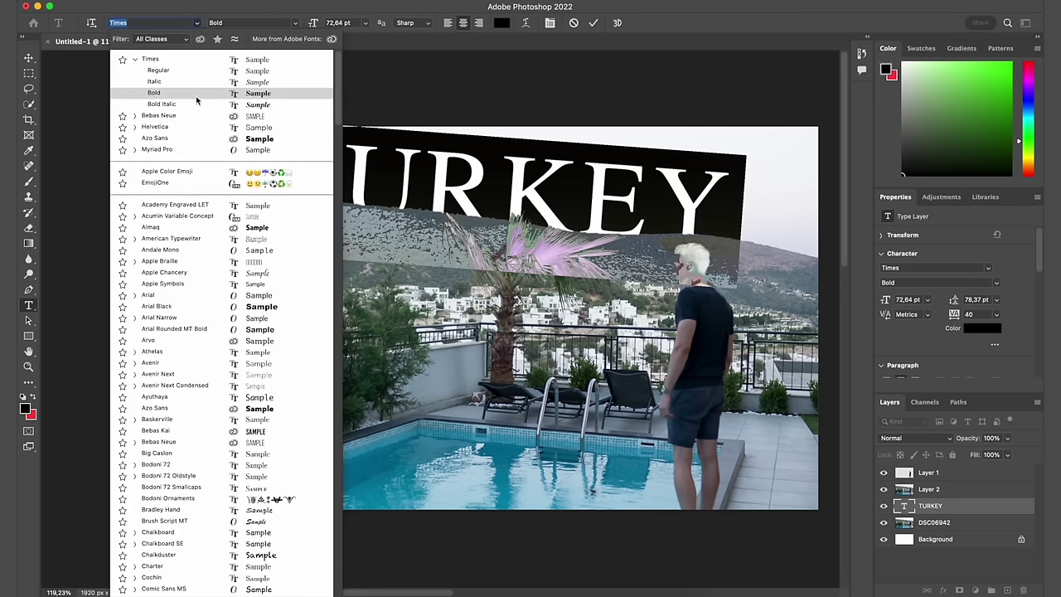
pyautogui.click(174, 139)
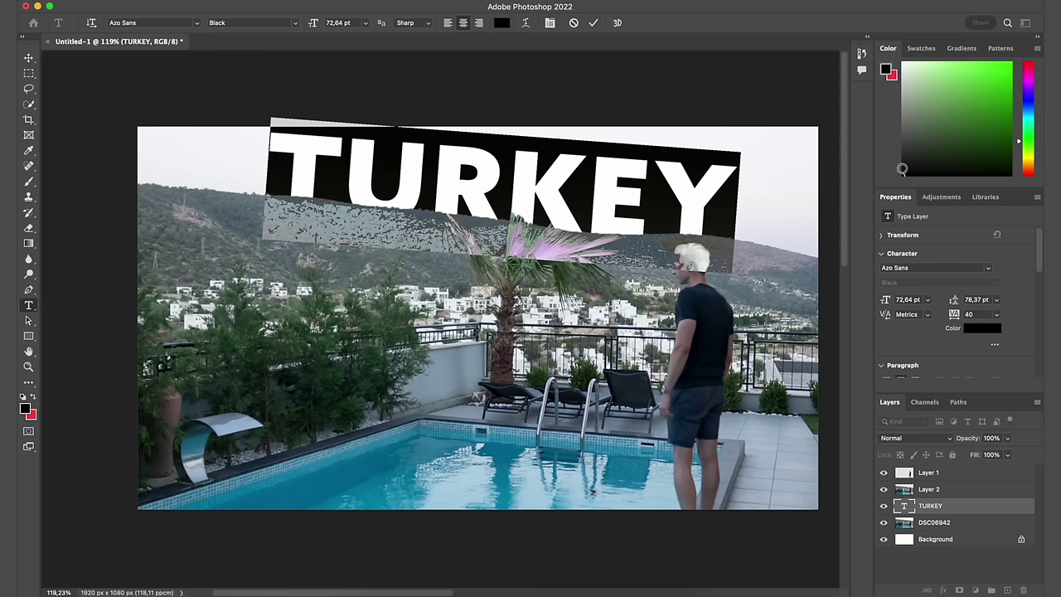
# Step: Set the tracking of the TURKEY text to 160
pyautogui.scroll(-5, 969, 278)
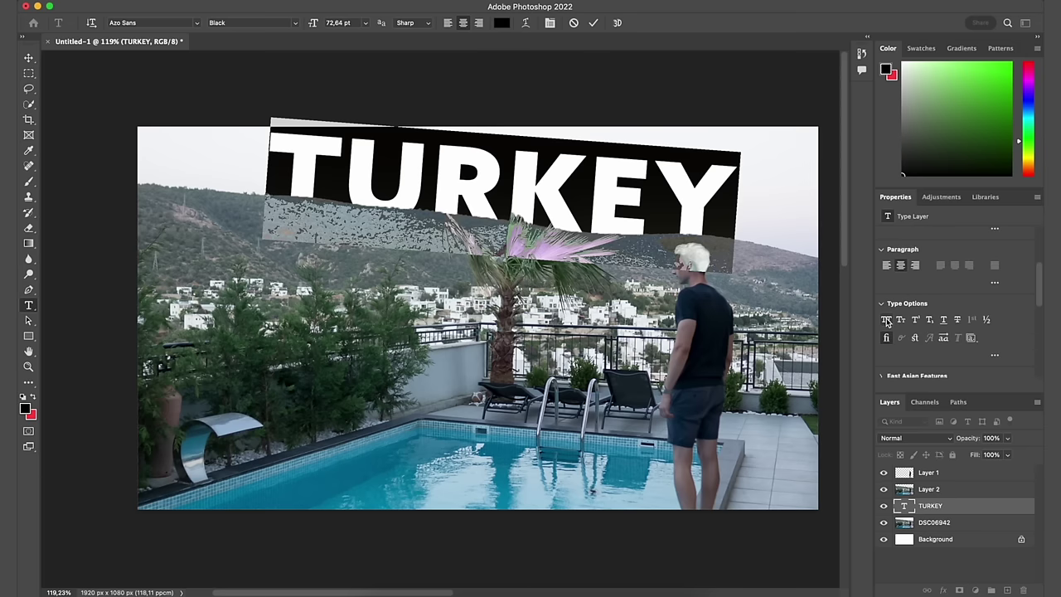
pyautogui.scroll(-2, 889, 325)
pyautogui.scroll(5, 888, 327)
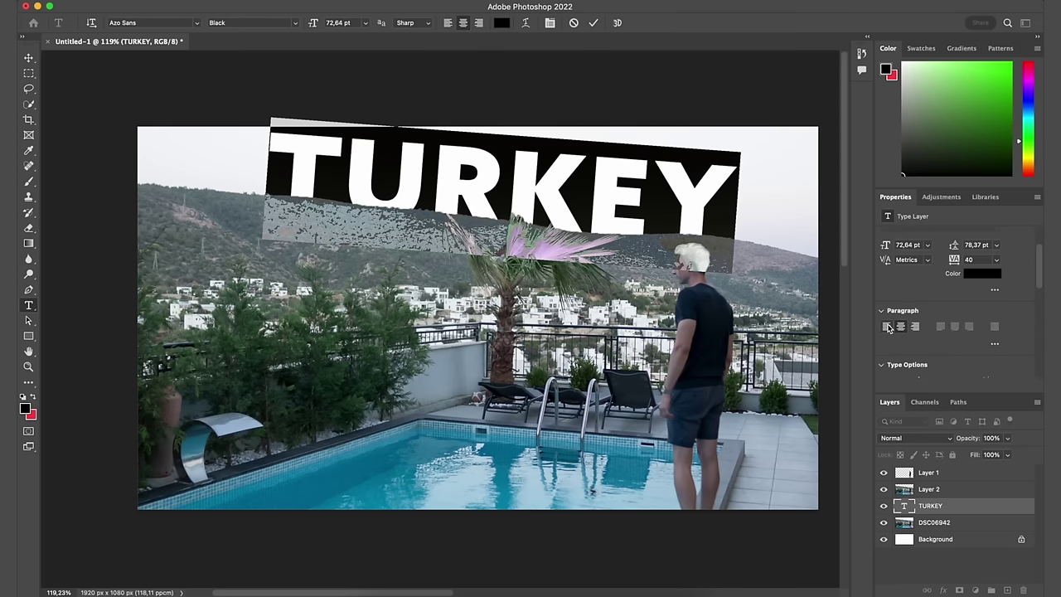
pyautogui.moveTo(955, 259); pyautogui.dragTo(955, 242)
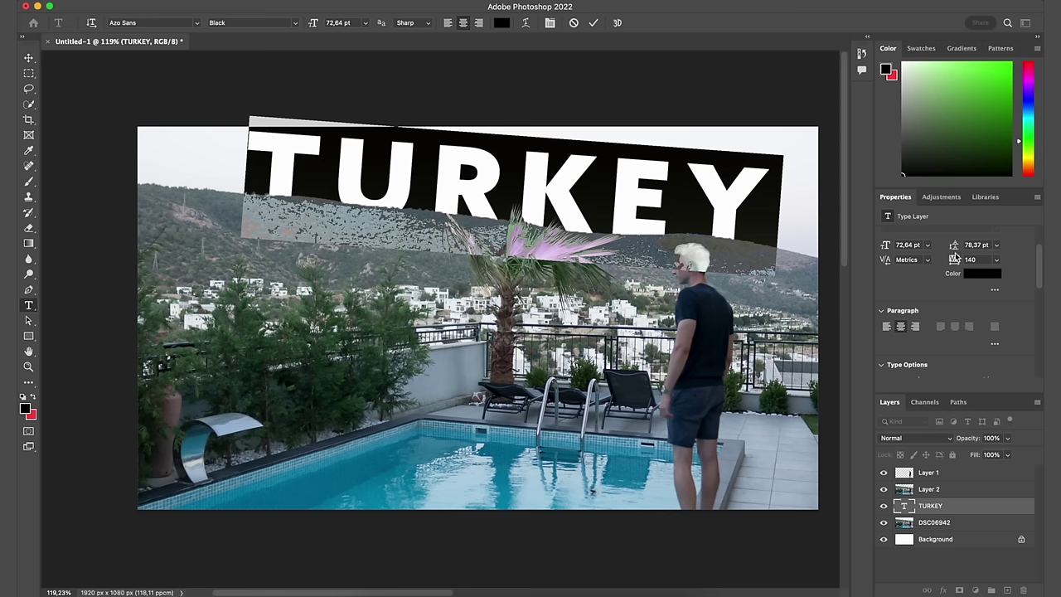
pyautogui.moveTo(967, 272); pyautogui.dragTo(971, 266)
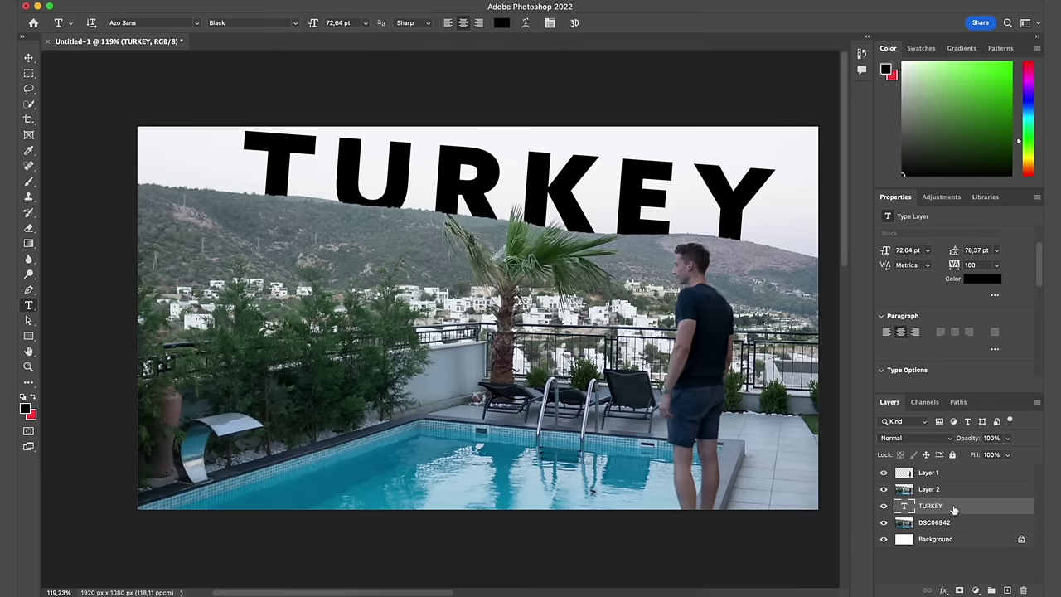
# Step: Try a drop shadow on the TURKEY layer through its blending options and switch it off
pyautogui.rightClick(954, 508)
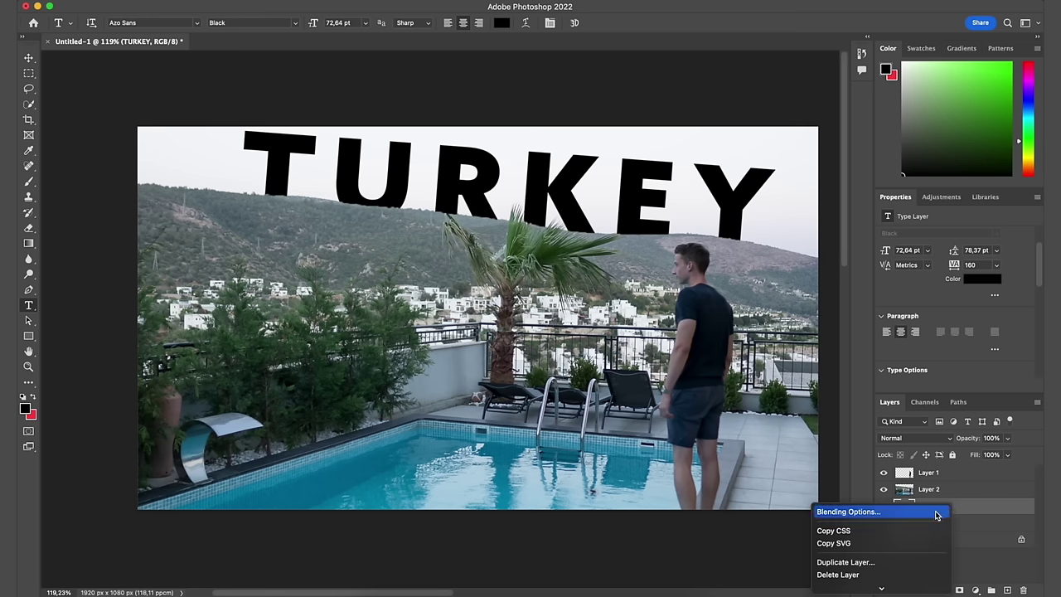
pyautogui.click(933, 512)
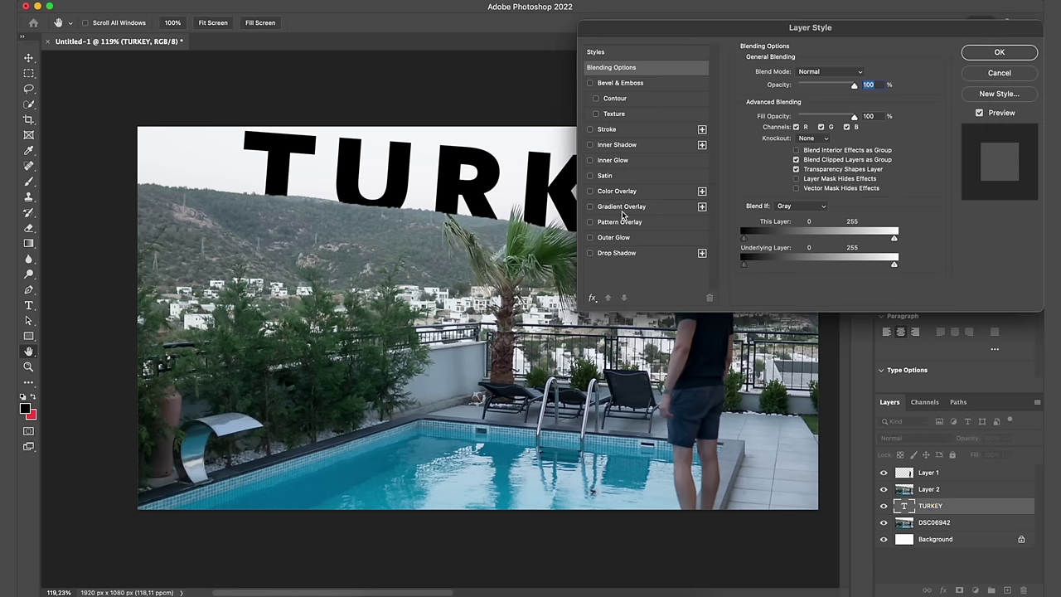
pyautogui.click(630, 253)
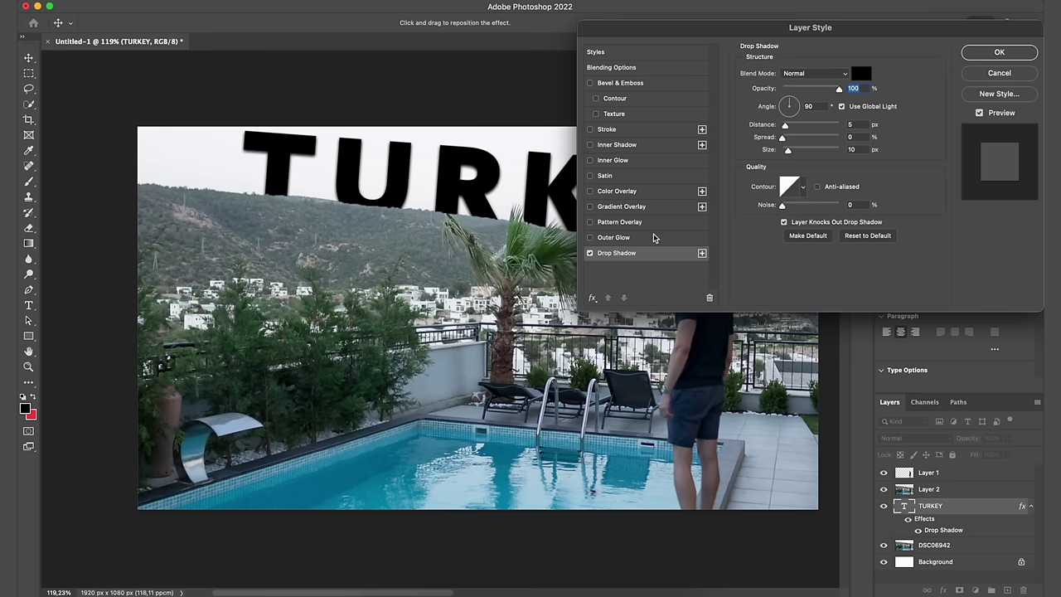
pyautogui.click(591, 253)
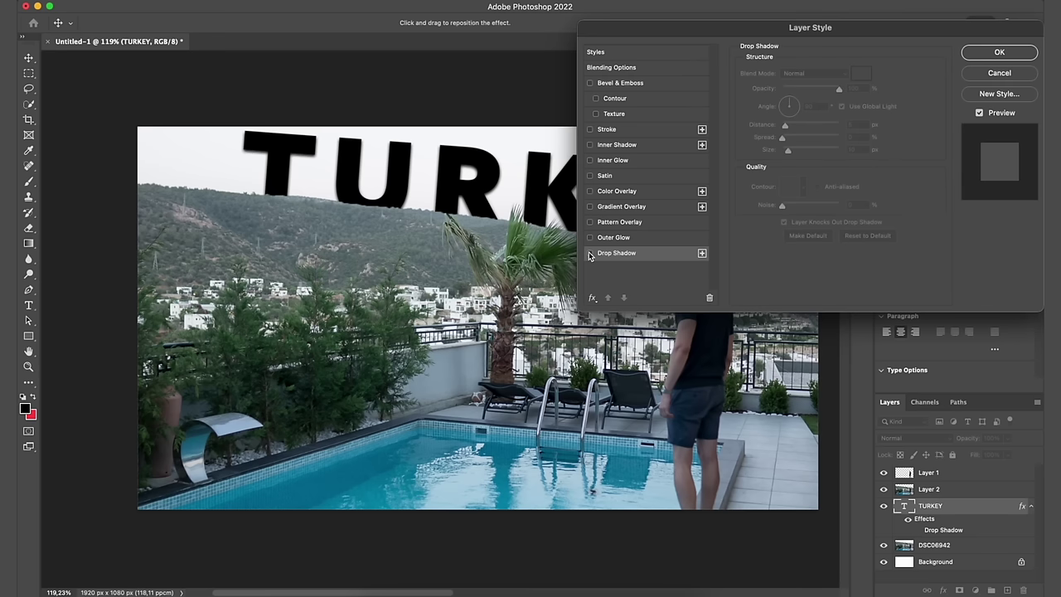
# Step: Try an outer glow in green 00ff42 on the TURKEY layer and switch it off
pyautogui.click(590, 237)
pyautogui.click(630, 239)
pyautogui.click(768, 115)
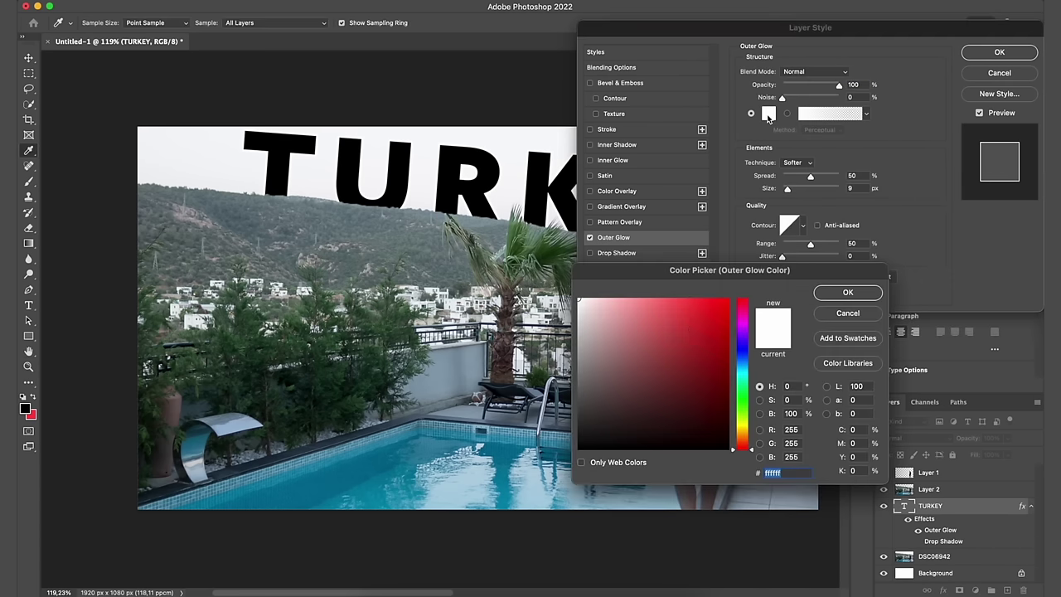
pyautogui.write('00ff42')
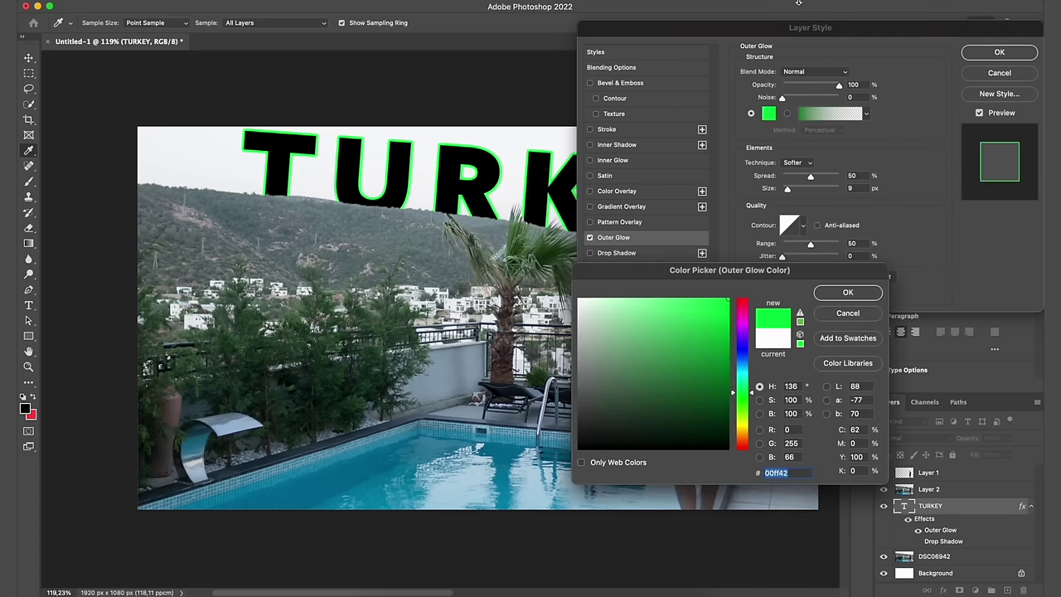
pyautogui.click(869, 294)
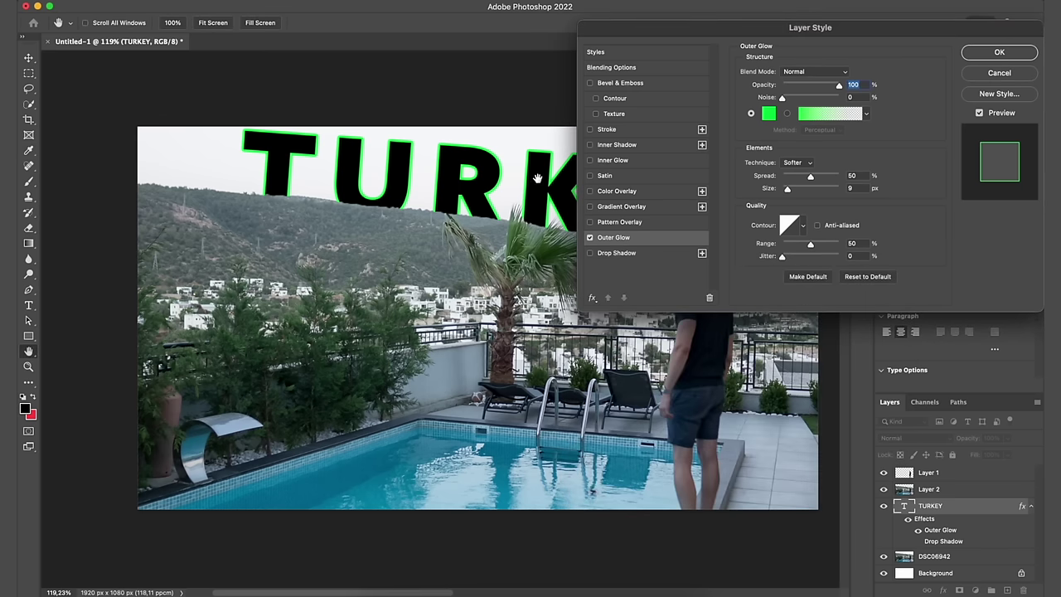
pyautogui.click(590, 238)
# Step: Try a green leaf pattern overlay on the TURKEY text and leave the layer without effects
pyautogui.click(633, 224)
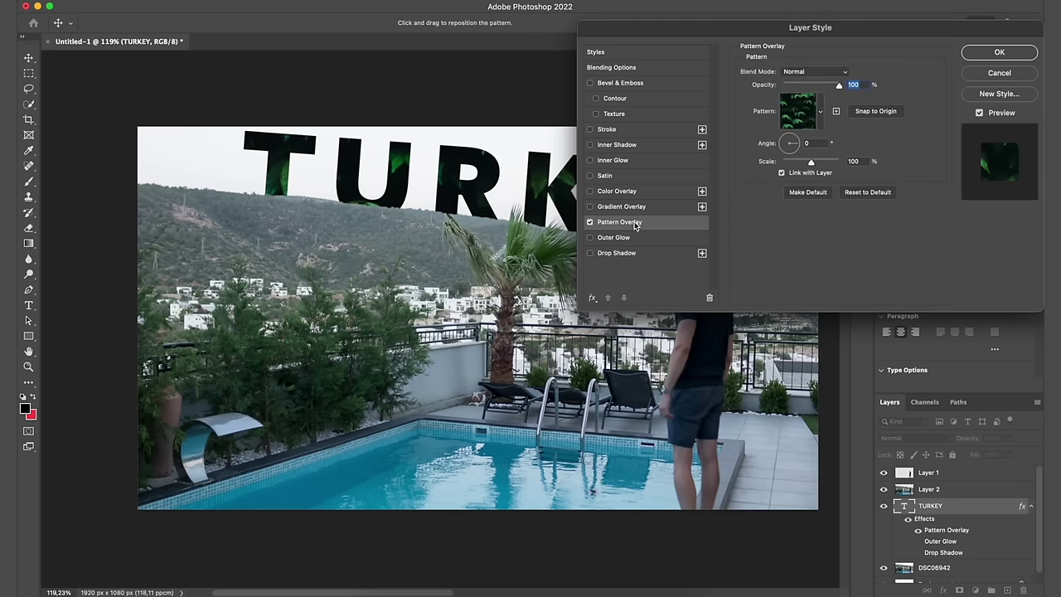
pyautogui.moveTo(776, 30); pyautogui.dragTo(630, 150)
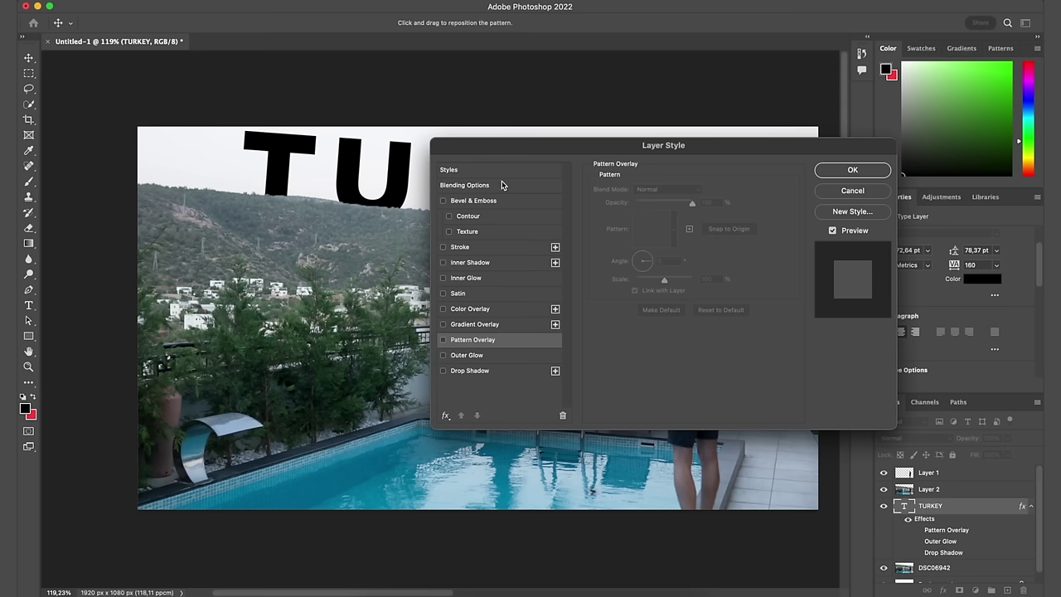
pyautogui.click(503, 186)
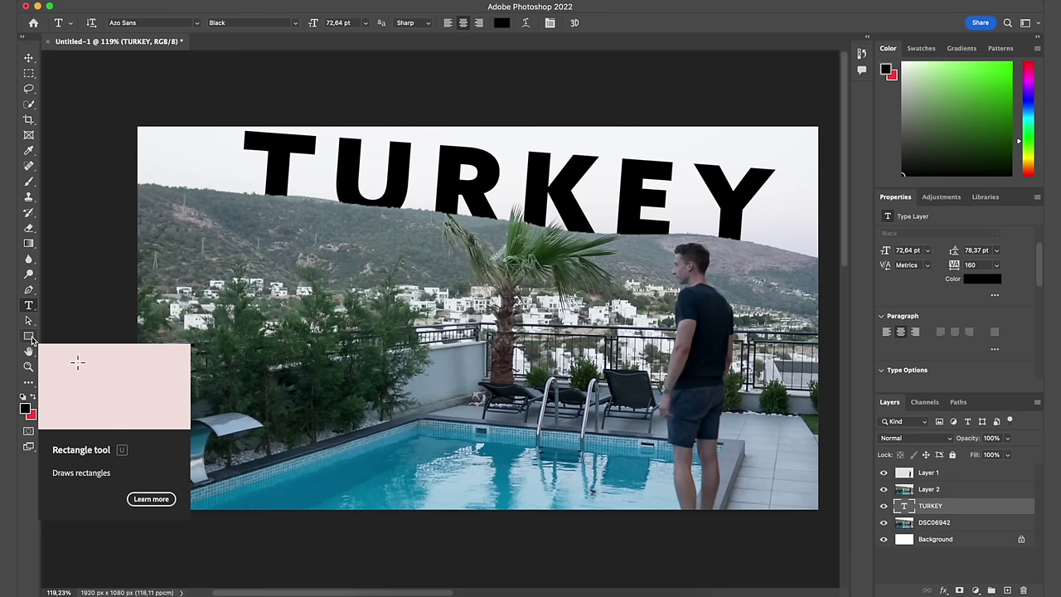
# Step: Draw a rectangle shape of about 796 by 561 px over the trees and pool edge, and place its layer above Layer 1
pyautogui.click(30, 337)
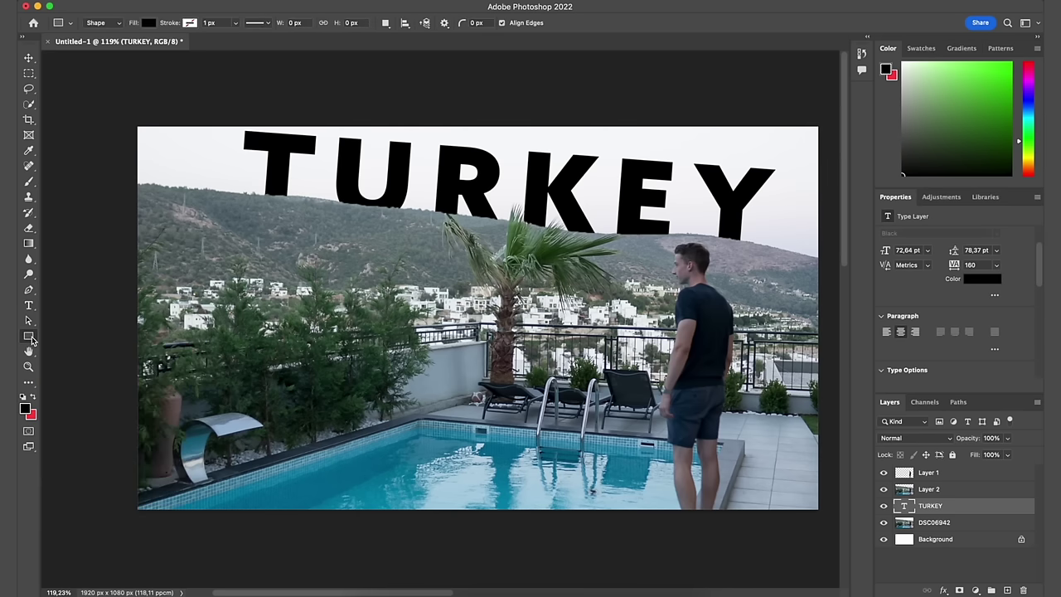
pyautogui.moveTo(261, 242); pyautogui.dragTo(541, 440)
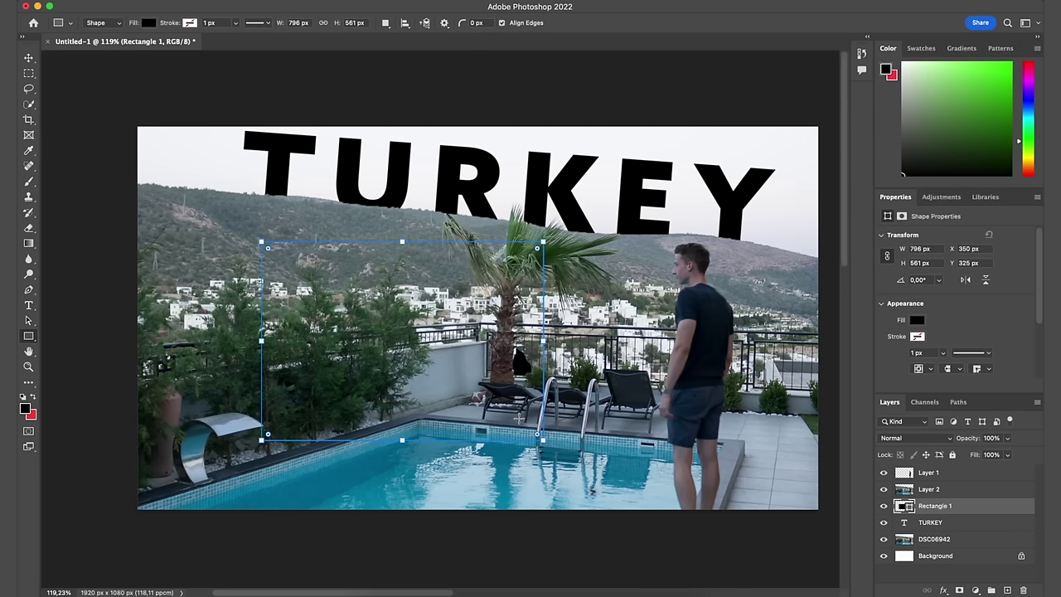
pyautogui.moveTo(942, 512); pyautogui.dragTo(935, 469)
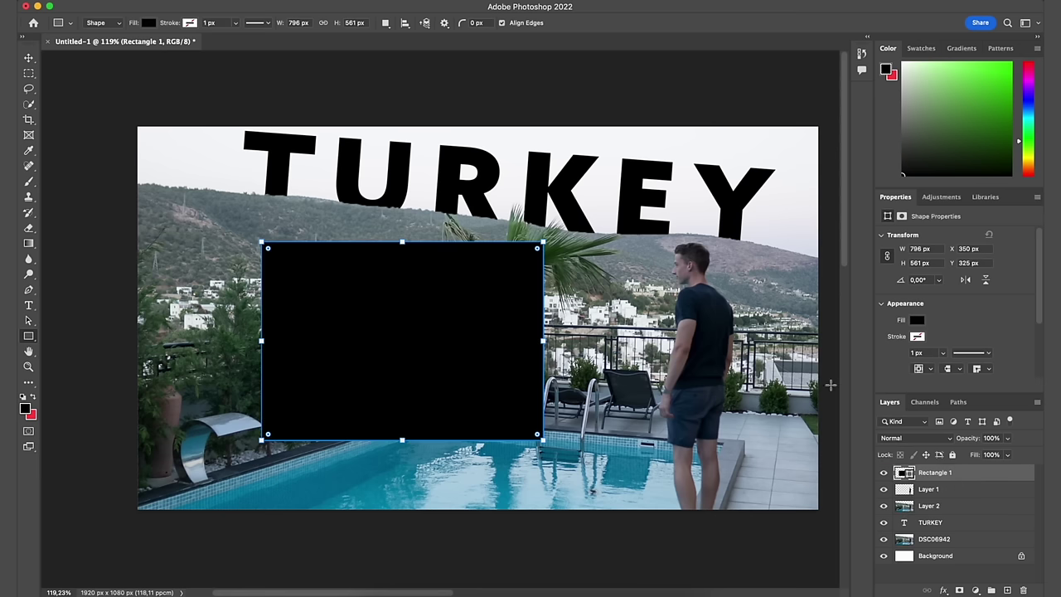
# Step: Remove the rectangle's fill and give it an orange stroke 15 px wide
pyautogui.click(148, 23)
pyautogui.click(77, 46)
pyautogui.click(189, 23)
pyautogui.click(192, 24)
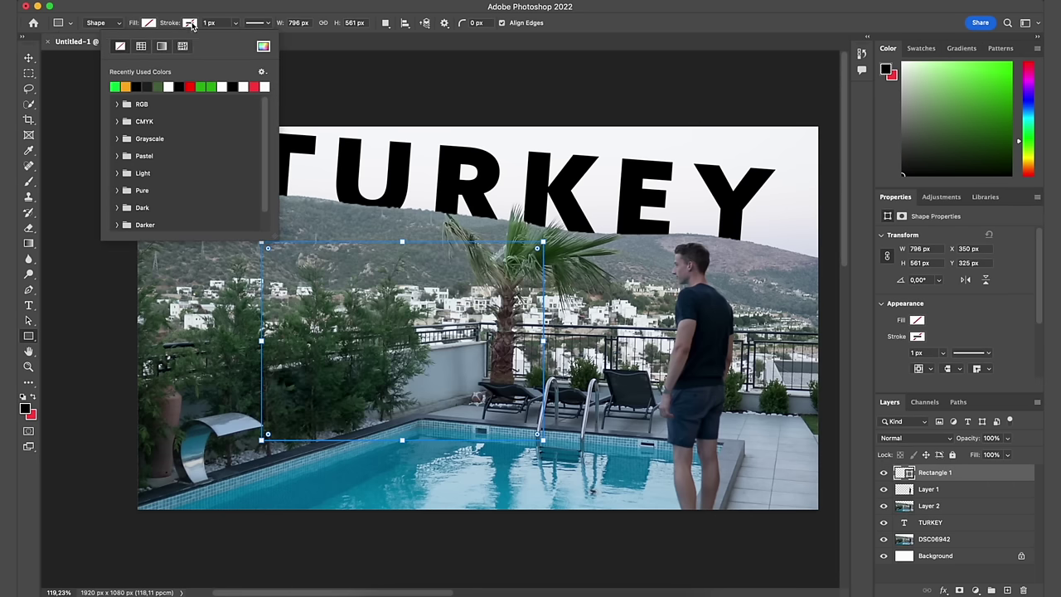
pyautogui.click(125, 85)
pyautogui.click(219, 22)
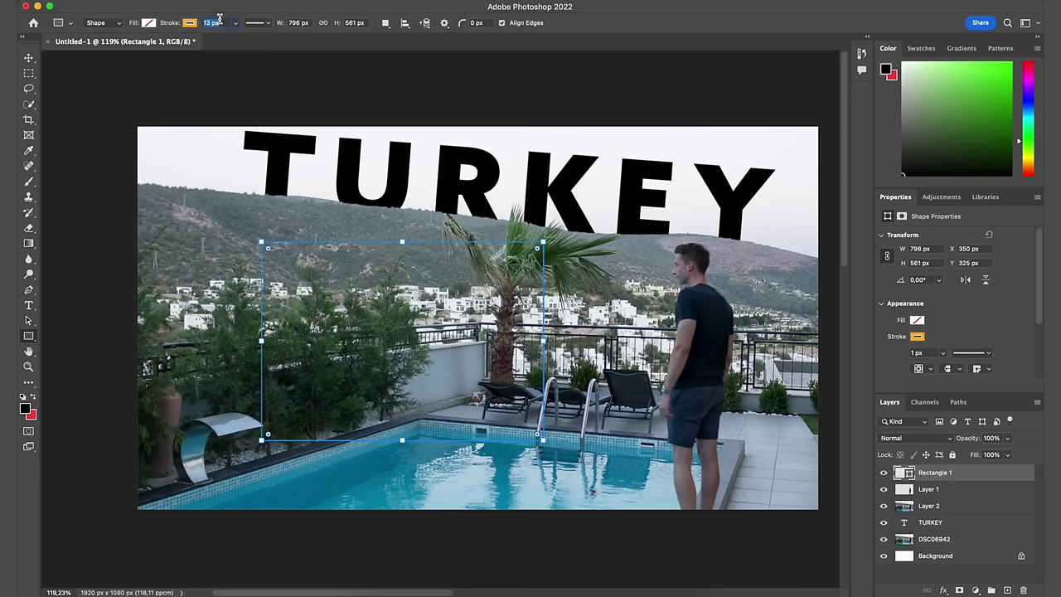
pyautogui.press('Return')
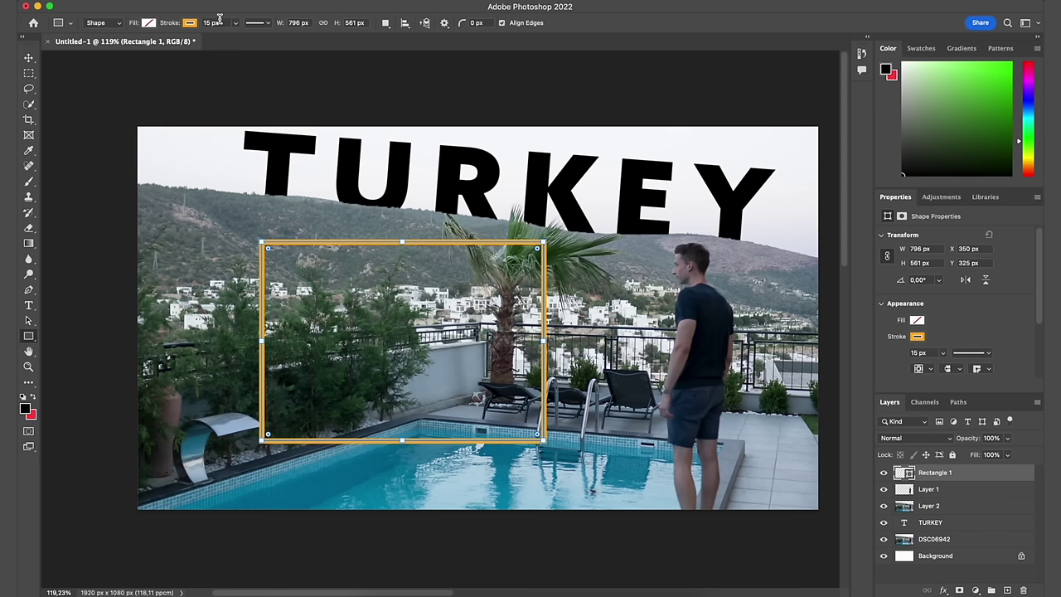
# Step: Try repositioning the orange-outlined rectangle over the photo with the Move tool
pyautogui.click(28, 58)
pyautogui.click(326, 237)
pyautogui.moveTo(335, 248); pyautogui.dragTo(294, 249)
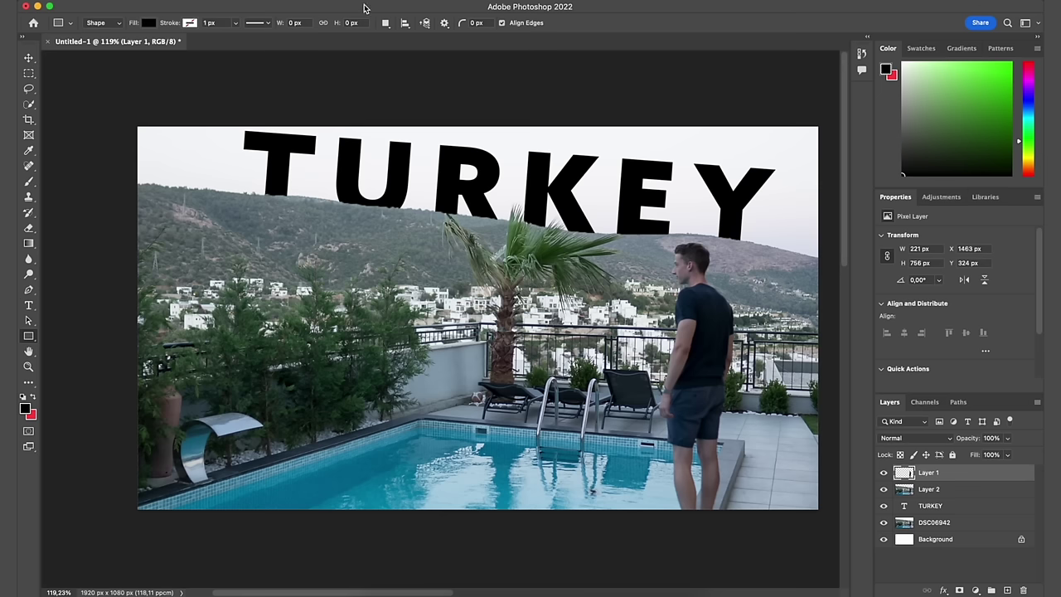
# Step: Review the list of available panels and display the adjustment layer options
pyautogui.click(408, 1)
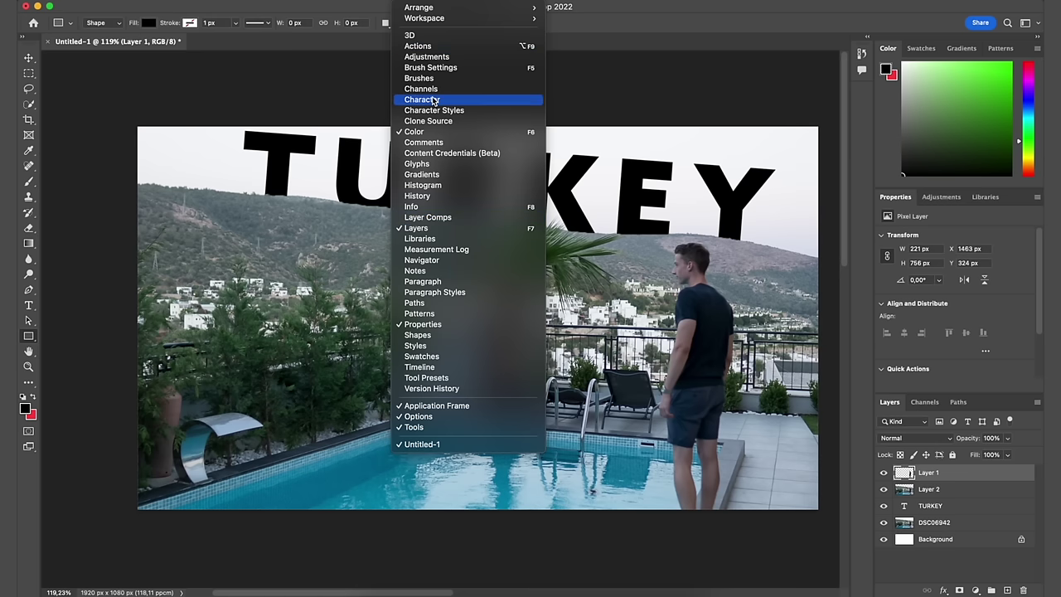
pyautogui.press('Escape')
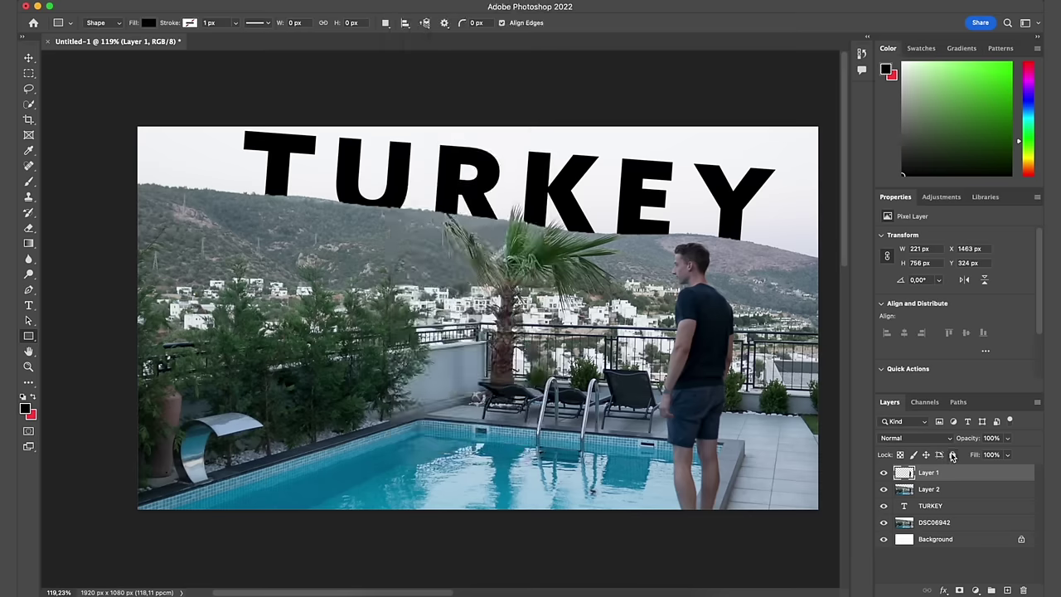
pyautogui.click(940, 198)
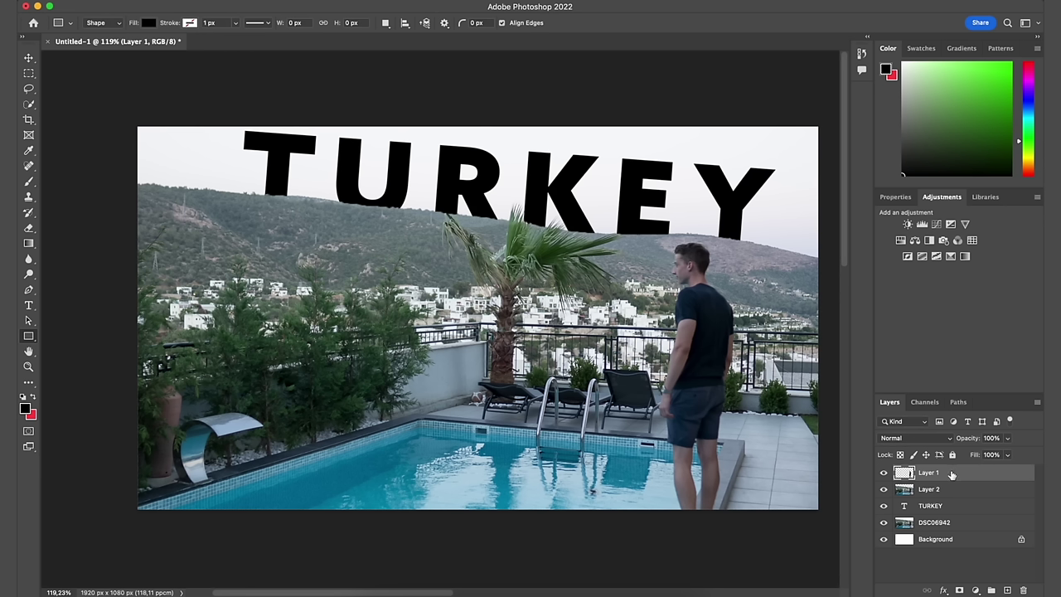
# Step: Add a Curves adjustment layer above Layer 1, raise the curve's highlights strongly and anchor its shadows with a second point
pyautogui.click(937, 224)
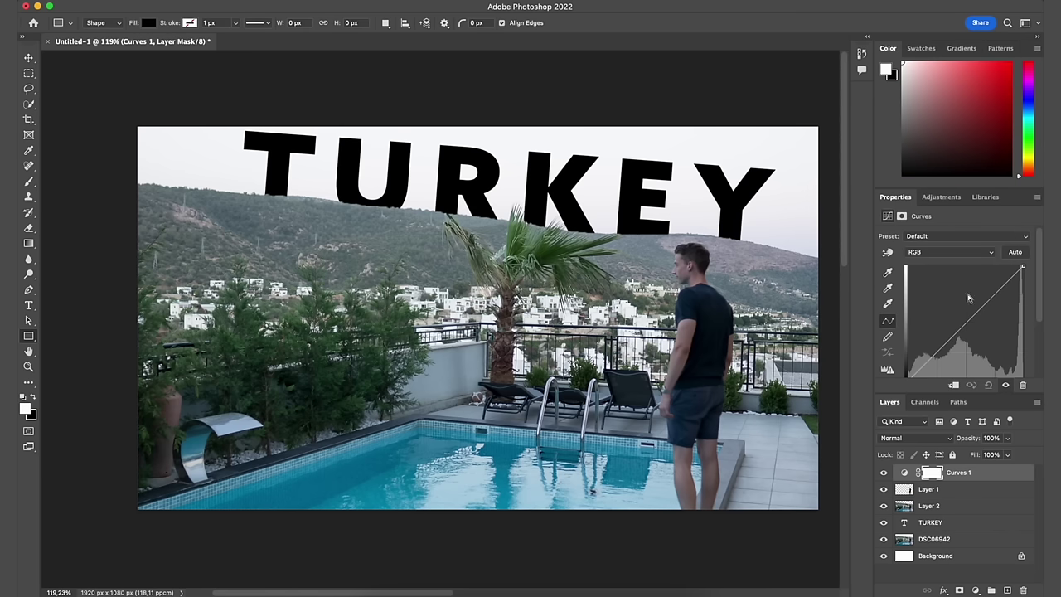
pyautogui.moveTo(990, 297); pyautogui.dragTo(984, 284)
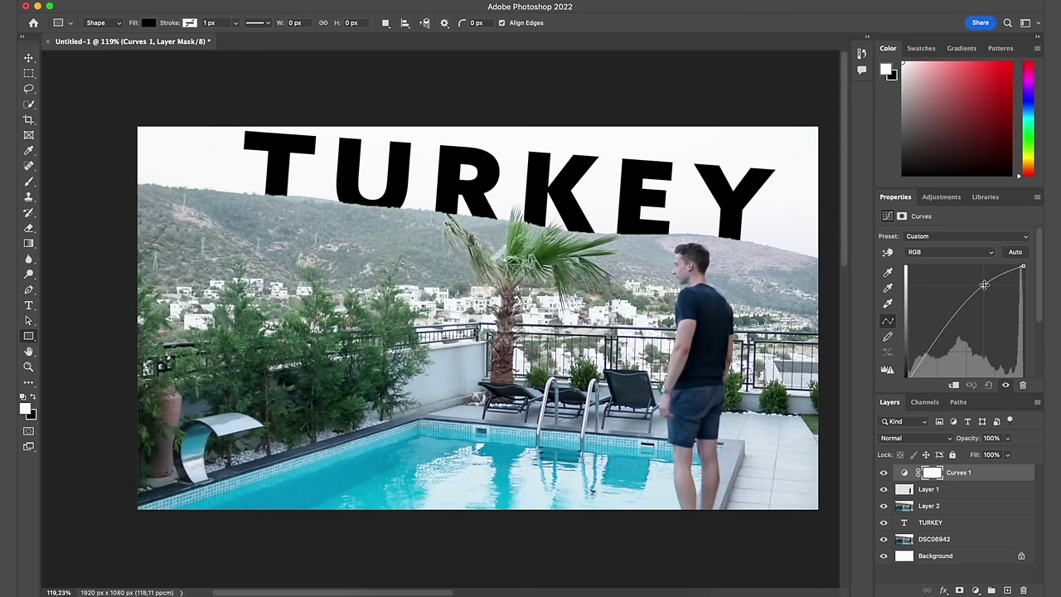
pyautogui.moveTo(926, 361); pyautogui.dragTo(929, 358)
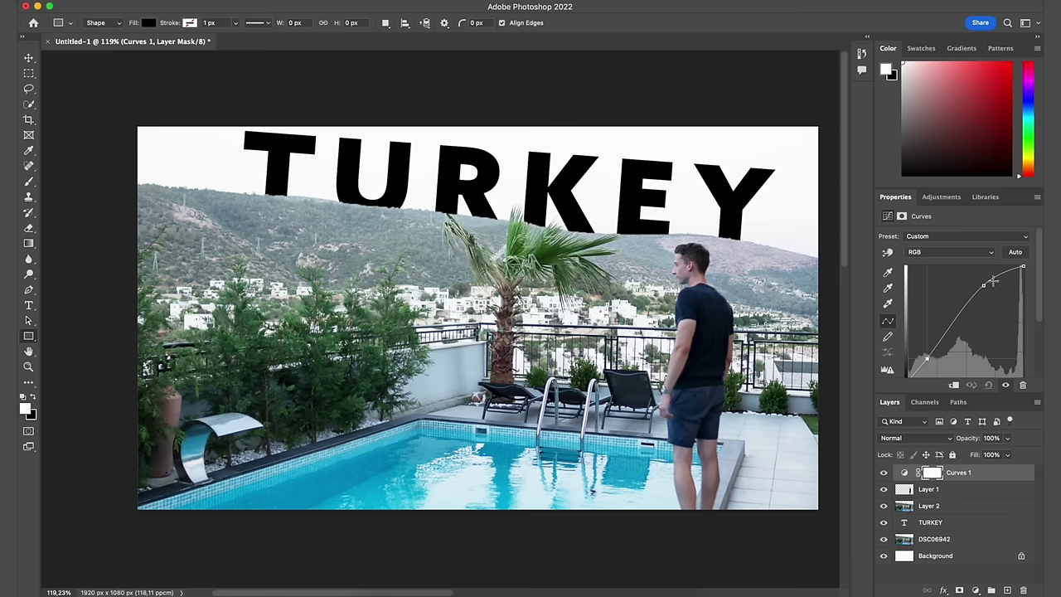
pyautogui.moveTo(983, 284)
pyautogui.mouseDown()
pyautogui.moveTo(975, 301)
pyautogui.moveTo(981, 281)
pyautogui.mouseUp()
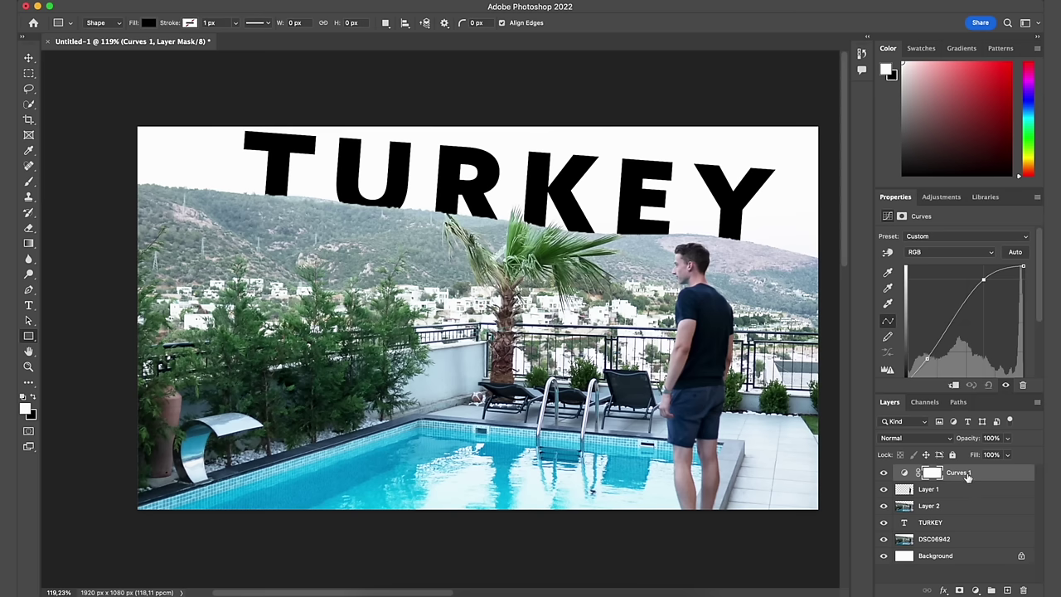
# Step: Clip the Curves 1 adjustment to Layer 1 with a clipping mask so it affects only the man
pyautogui.click(954, 197)
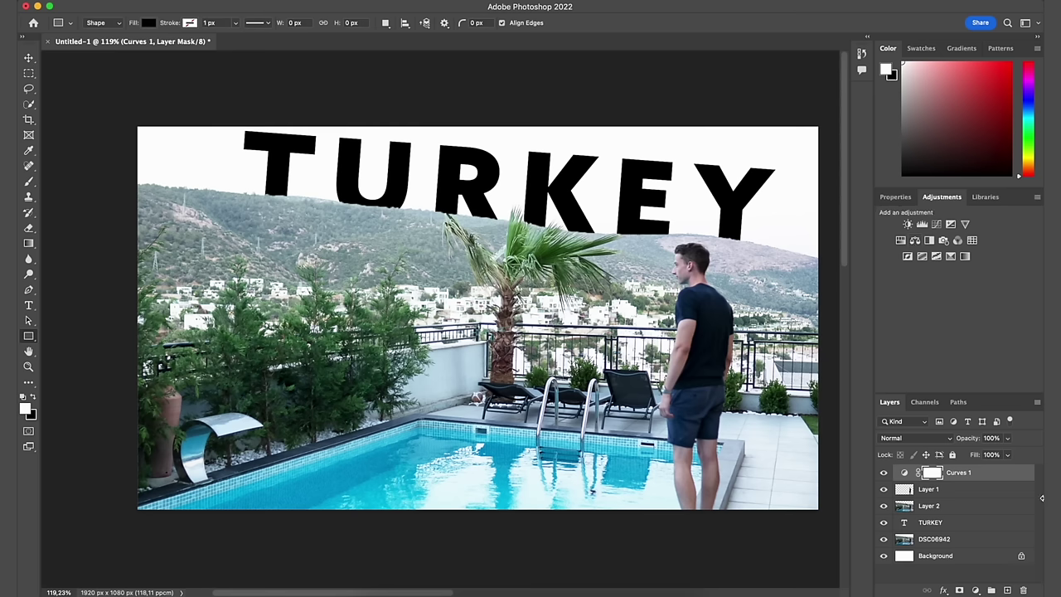
pyautogui.click(996, 474)
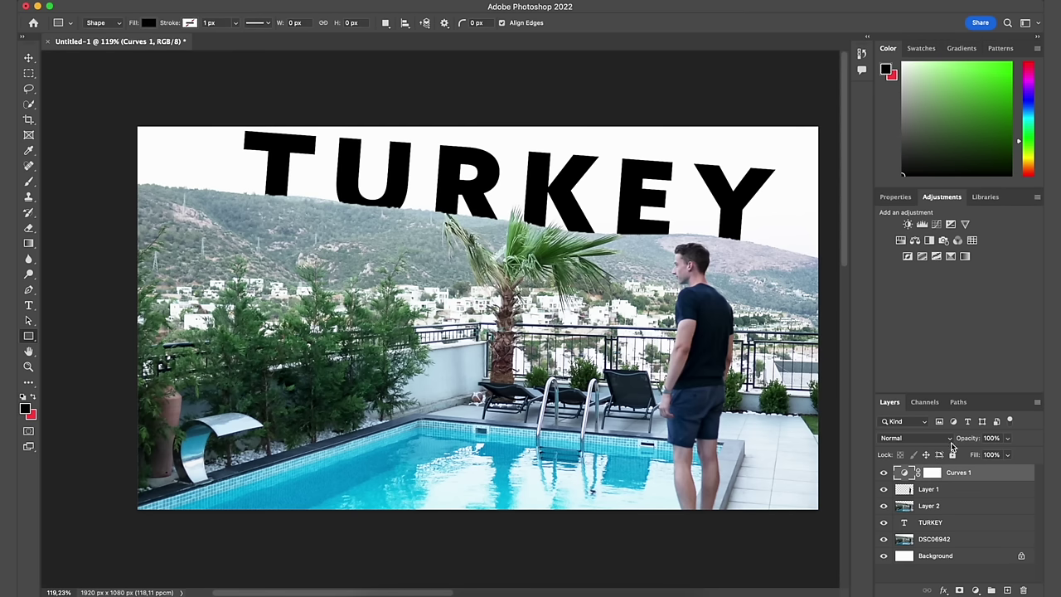
pyautogui.click(895, 196)
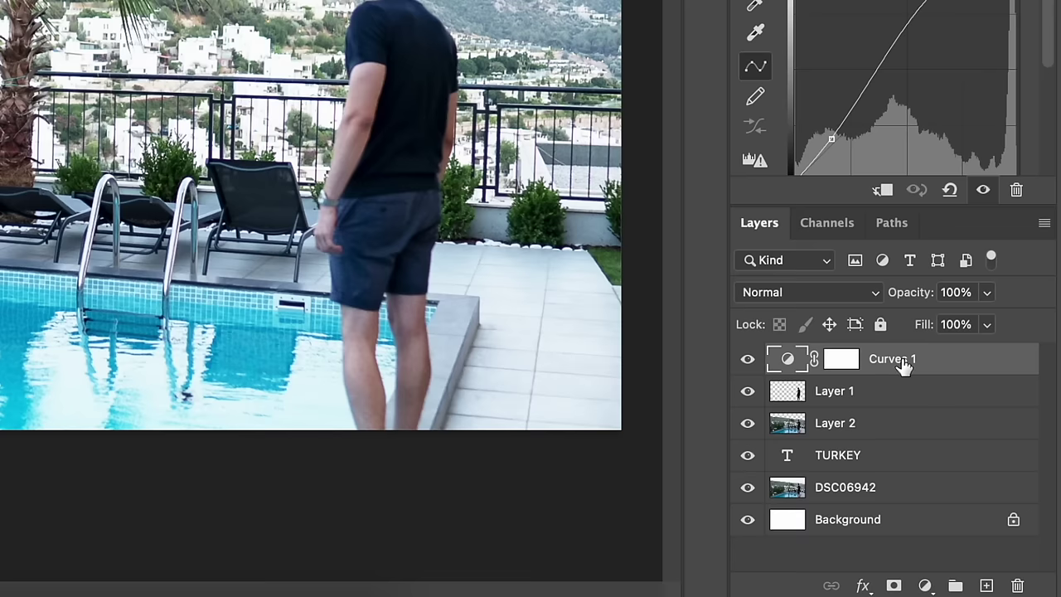
pyautogui.rightClick(963, 474)
pyautogui.scroll(-3, 945, 489)
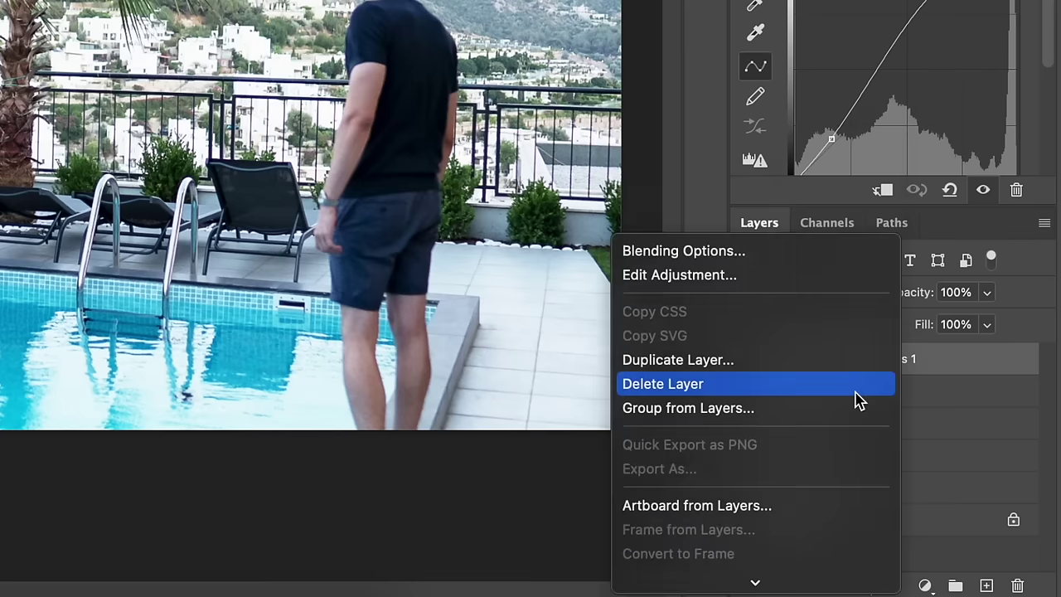
pyautogui.scroll(-5, 860, 400)
pyautogui.scroll(-10, 708, 505)
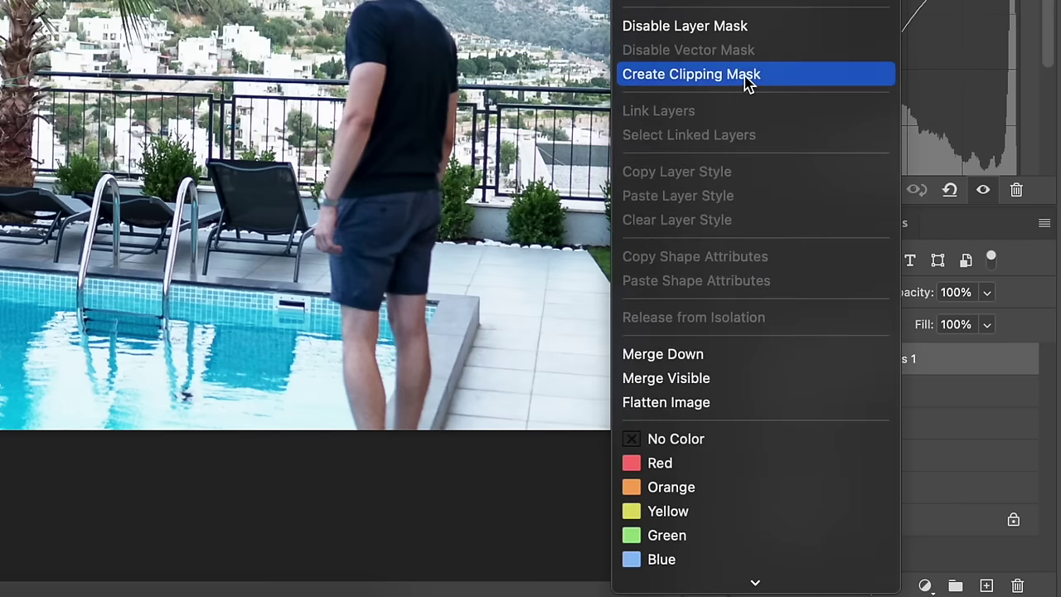
pyautogui.click(786, 75)
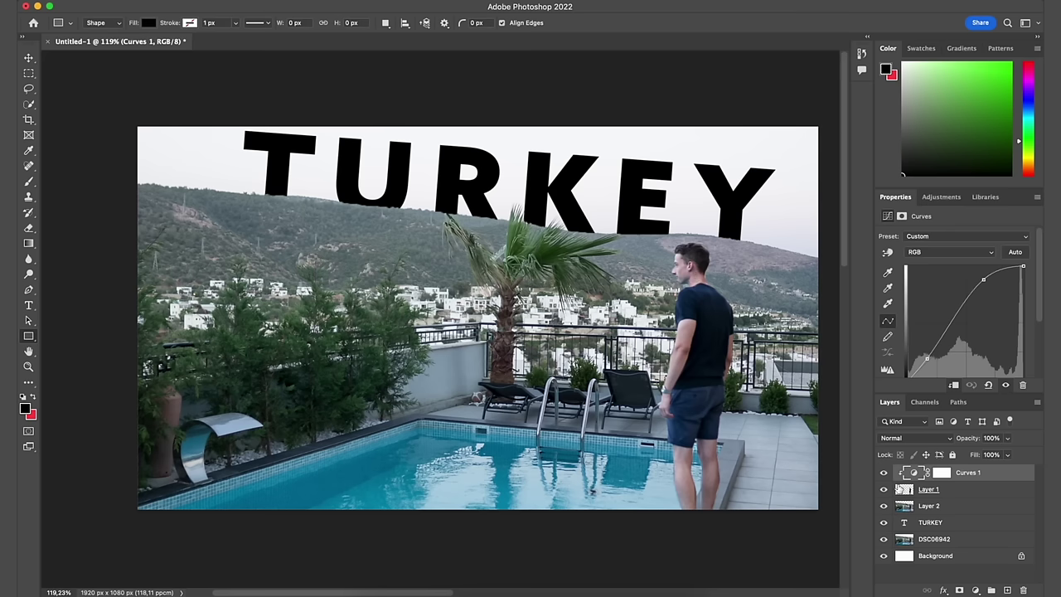
# Step: Compare the man with and without the clipped Curves 1 adjustment by toggling its visibility
pyautogui.click(884, 473)
pyautogui.click(884, 473)
pyautogui.click(883, 473)
pyautogui.click(884, 472)
pyautogui.click(884, 472)
pyautogui.click(884, 472)
# Step: Add an empty layer directly above the DSC06942 layer and below the TURKEY text
pyautogui.click(945, 506)
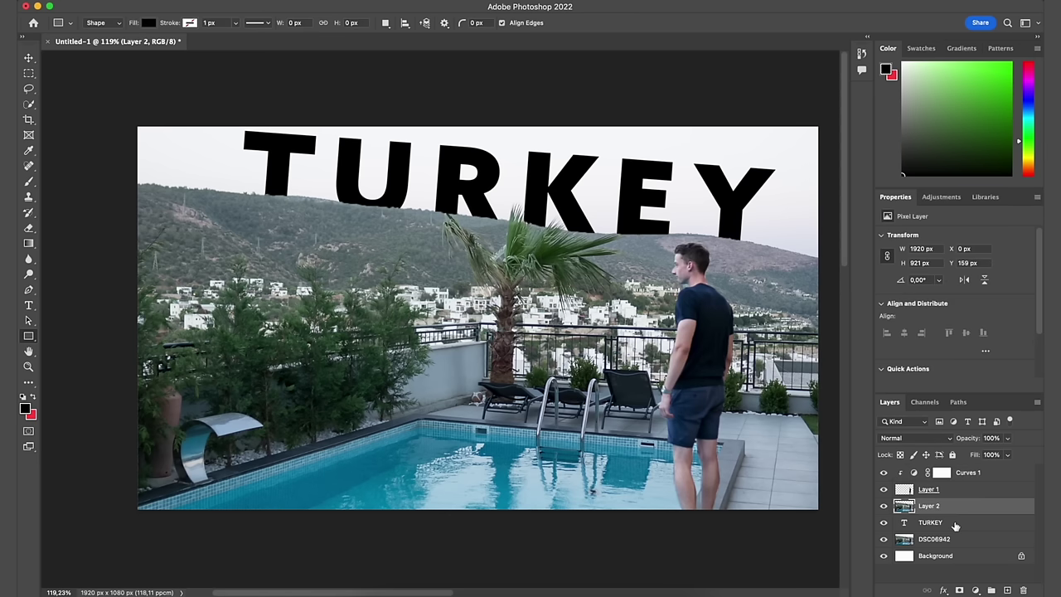
pyautogui.click(933, 540)
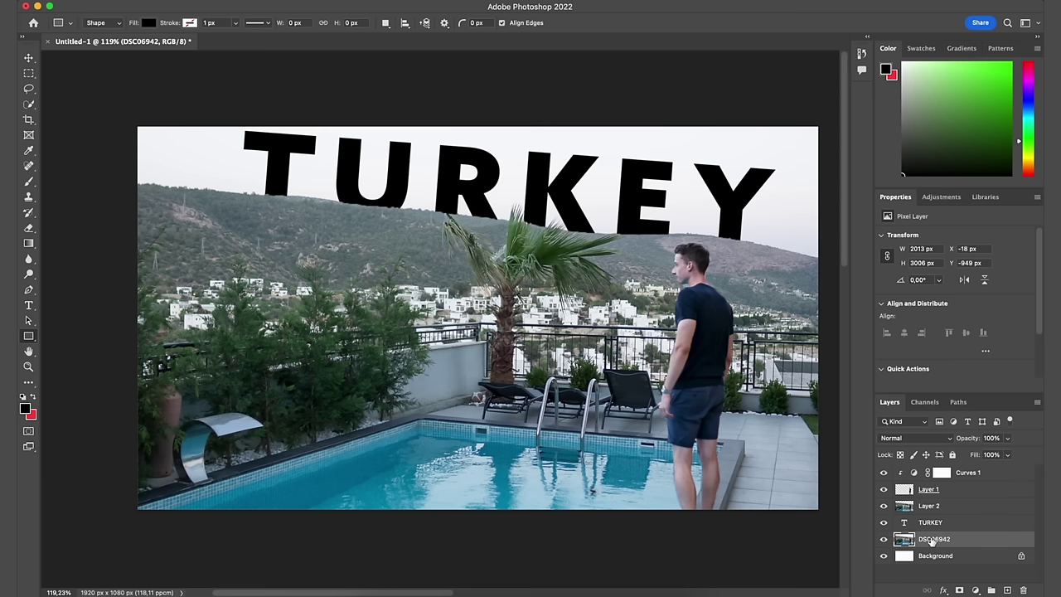
pyautogui.click(1007, 589)
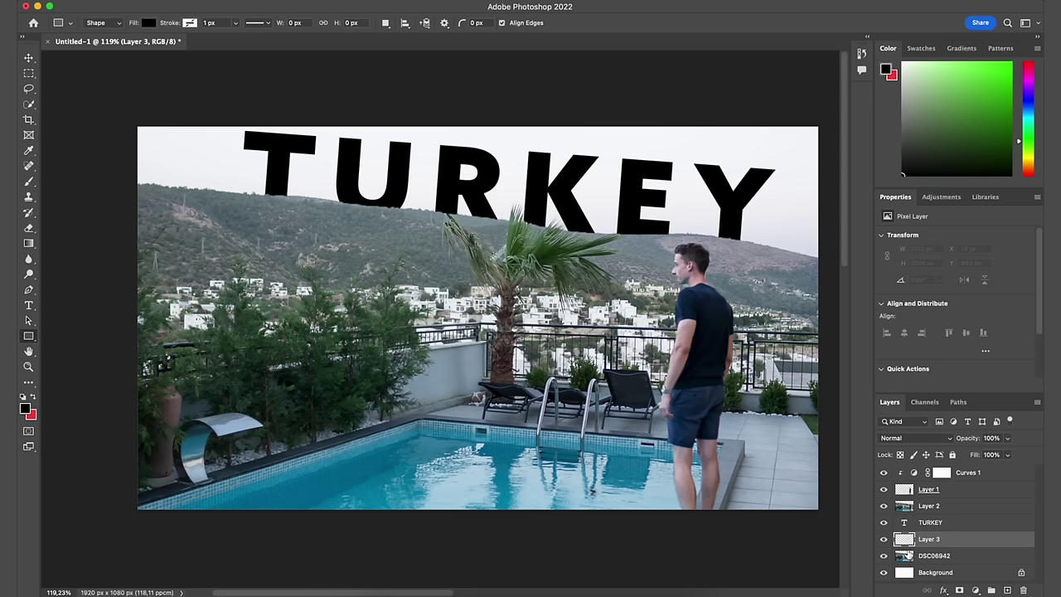
pyautogui.click(943, 505)
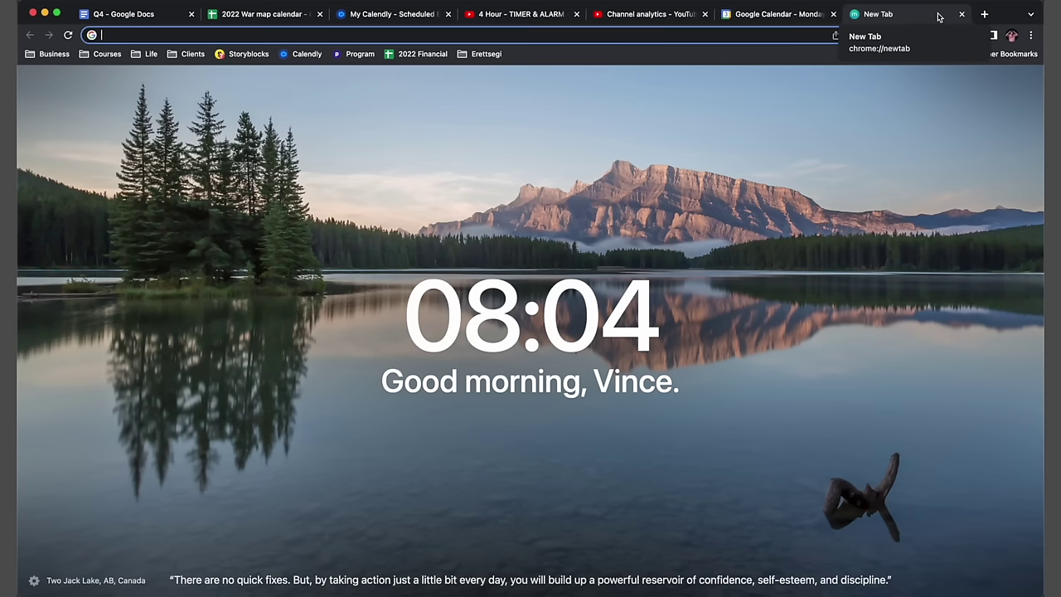
# Step: Switch to Chrome, search Google Images for "SKY REPLACEMENT" and save the purple sunset sky picture to the Desktop
pyautogui.write('SKY T')
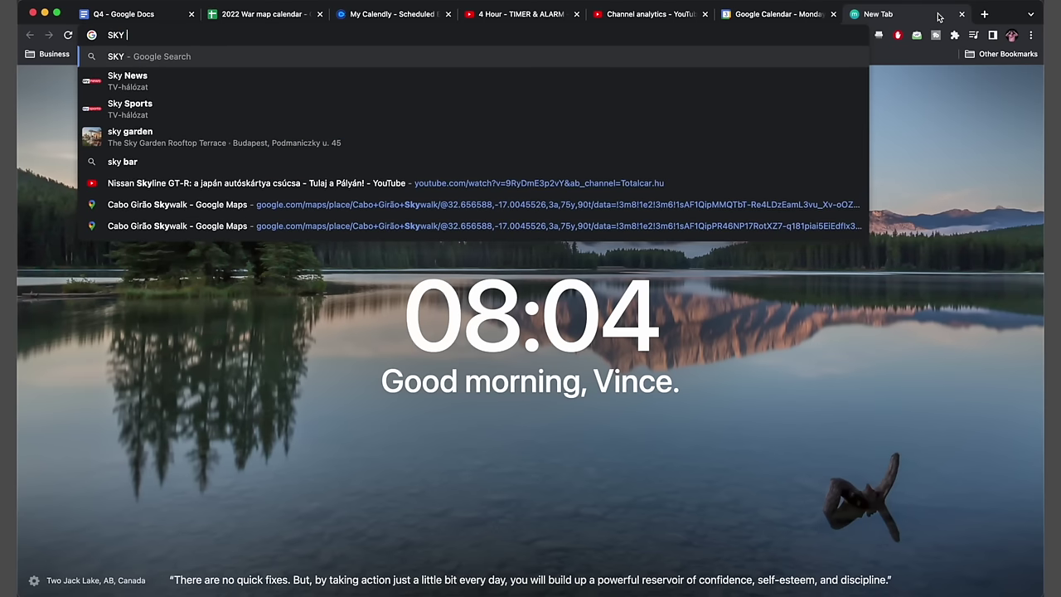
pyautogui.press('BackSpace')
pyautogui.write('REPLACEMENT')
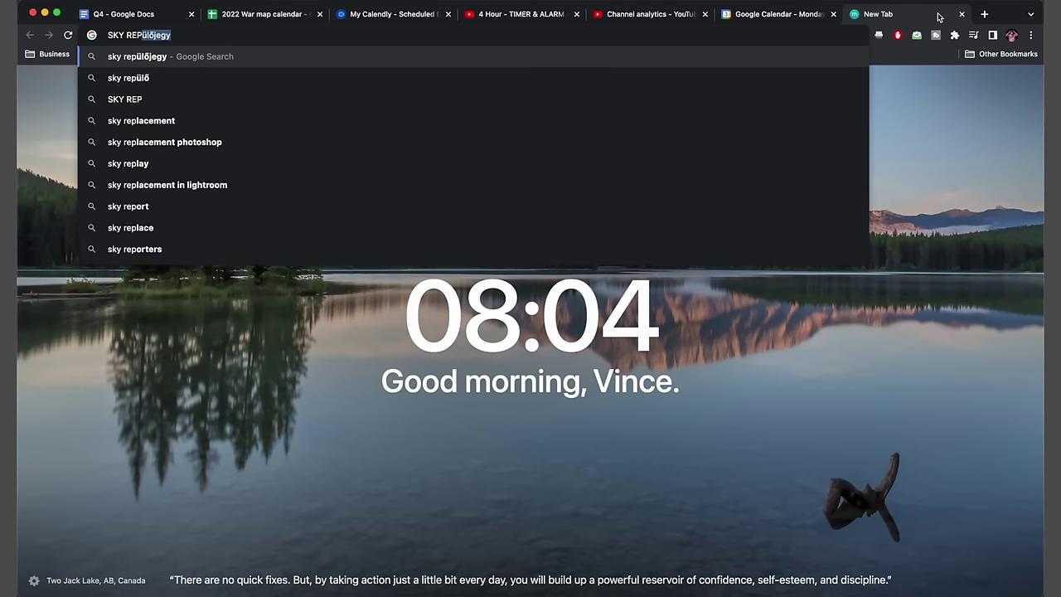
pyautogui.press('Return')
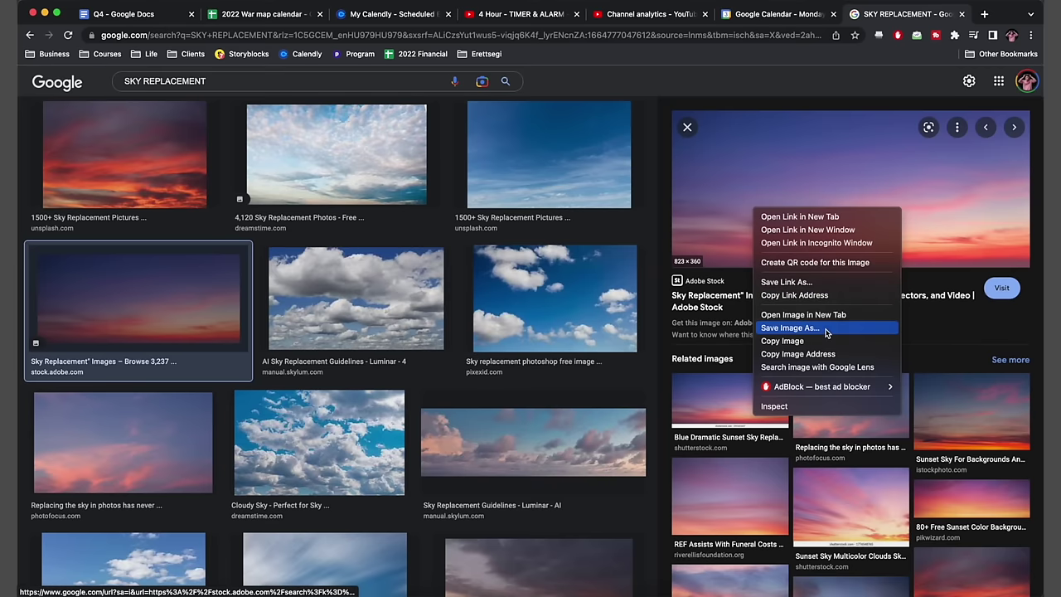
pyautogui.click(826, 331)
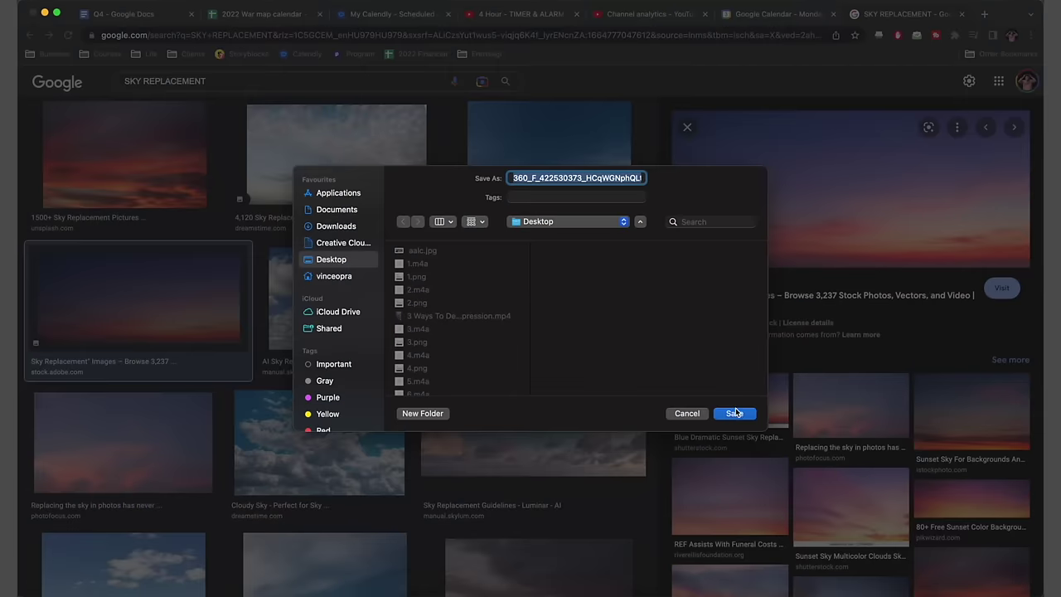
pyautogui.click(735, 413)
# Step: Switch back to Photoshop and place the saved sunset sky behind the text, scaled to about 246% to span the whole sky
pyautogui.press('super+Tab')
pyautogui.moveTo(118, 585); pyautogui.dragTo(384, 417)
pyautogui.moveTo(593, 307); pyautogui.dragTo(411, 147)
pyautogui.moveTo(431, 94); pyautogui.dragTo(603, 236)
pyautogui.scroll(-3, 603, 235)
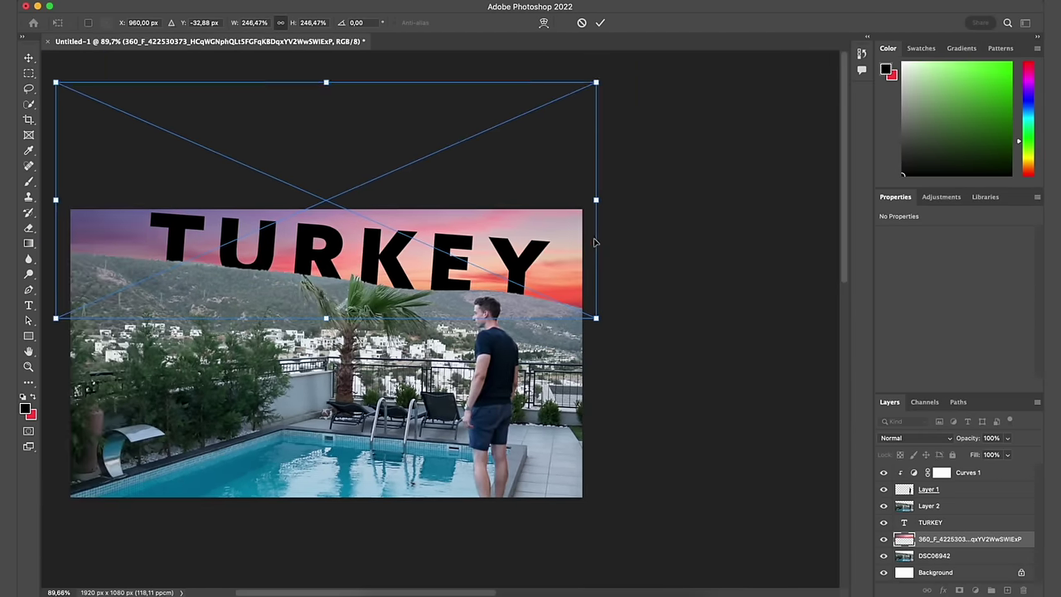
pyautogui.scroll(3, 498, 208)
pyautogui.click(601, 23)
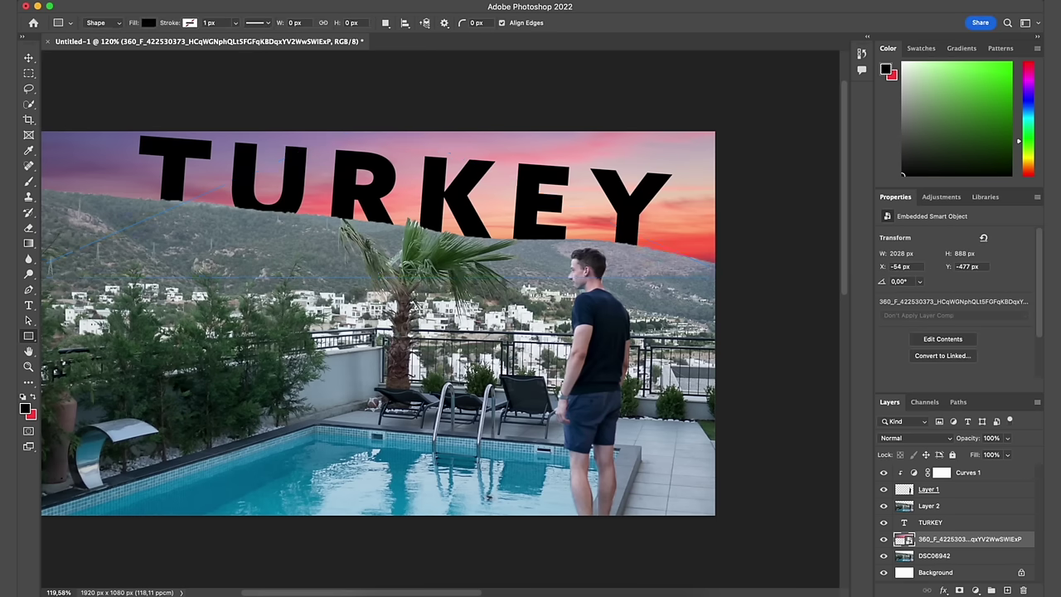
# Step: Lower the opacity of the sunset sky layer to 29%
pyautogui.scroll(-3, 536, 297)
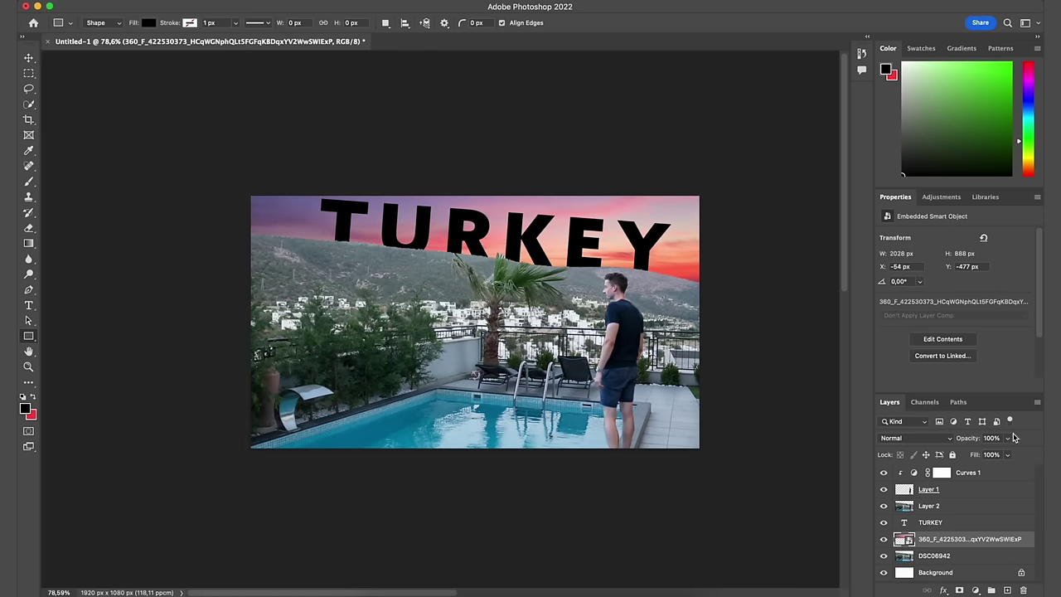
pyautogui.click(1007, 437)
pyautogui.moveTo(966, 461); pyautogui.dragTo(970, 455)
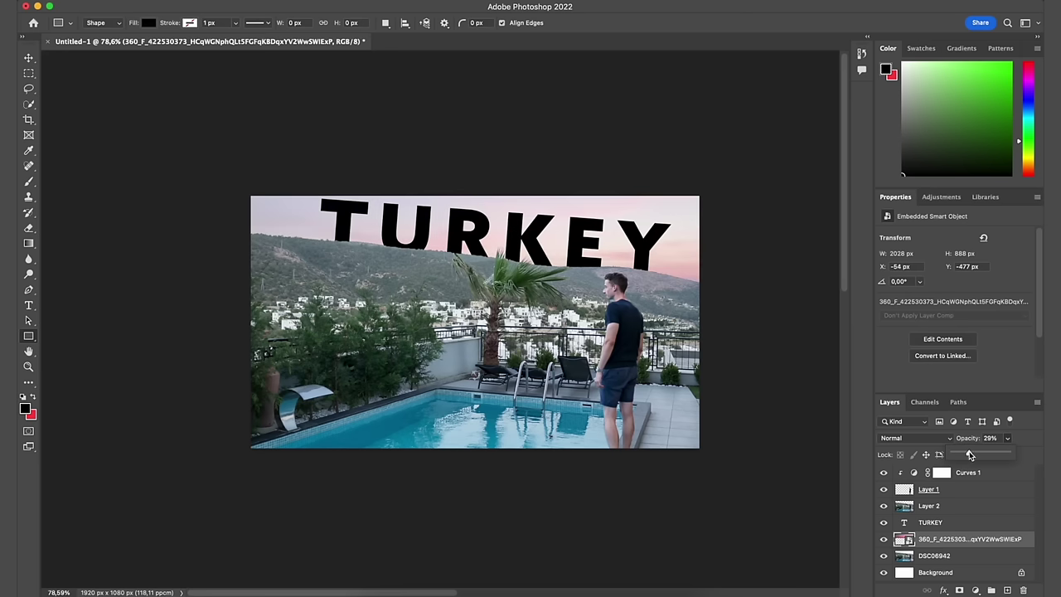
pyautogui.press('super+plus')
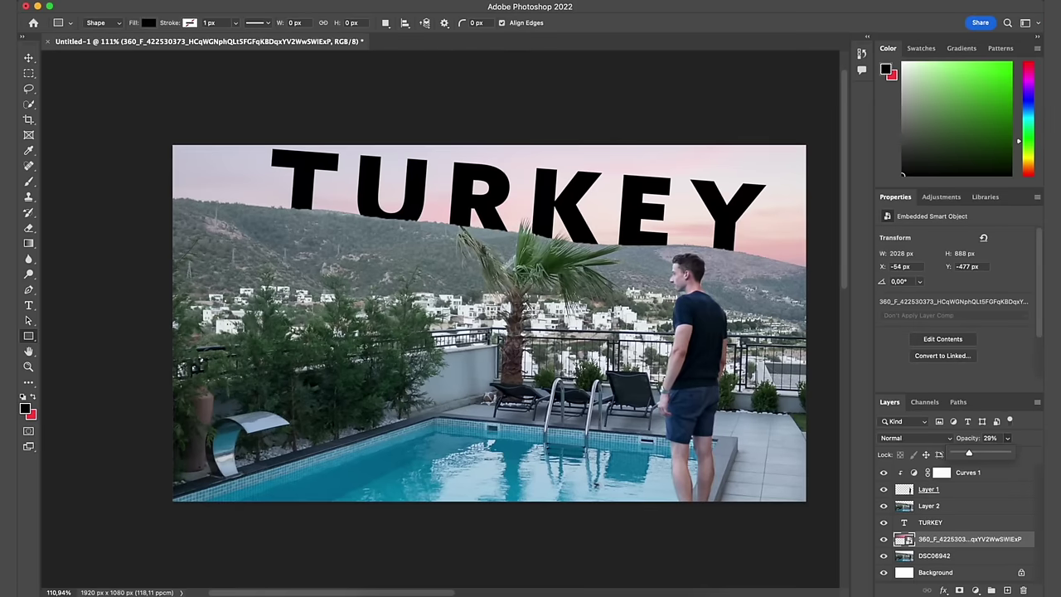
pyautogui.click(955, 540)
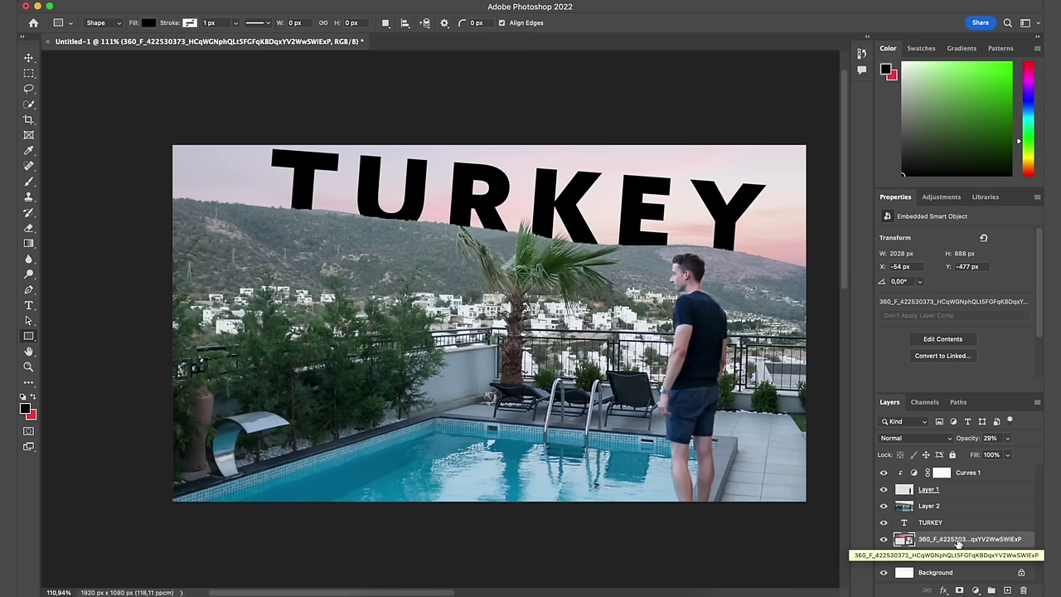
# Step: Place the lens-flare JPEG from the Photoshop tutorial folder above all layers and set its blending mode to Screen
pyautogui.press('super+shift+alt+n')
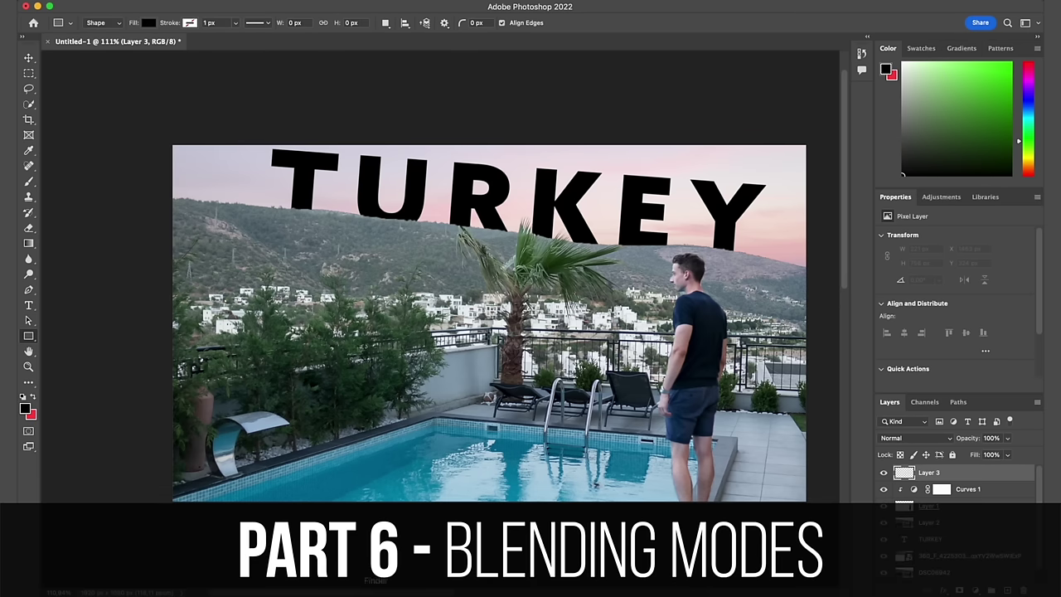
pyautogui.press('super+Tab')
pyautogui.click(722, 209)
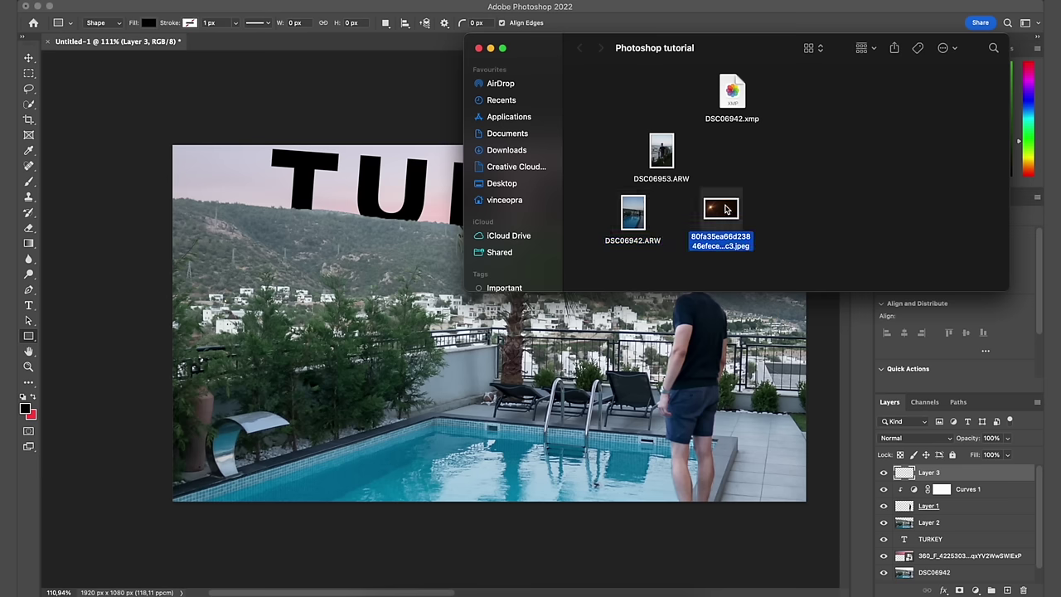
pyautogui.moveTo(732, 222); pyautogui.dragTo(418, 233)
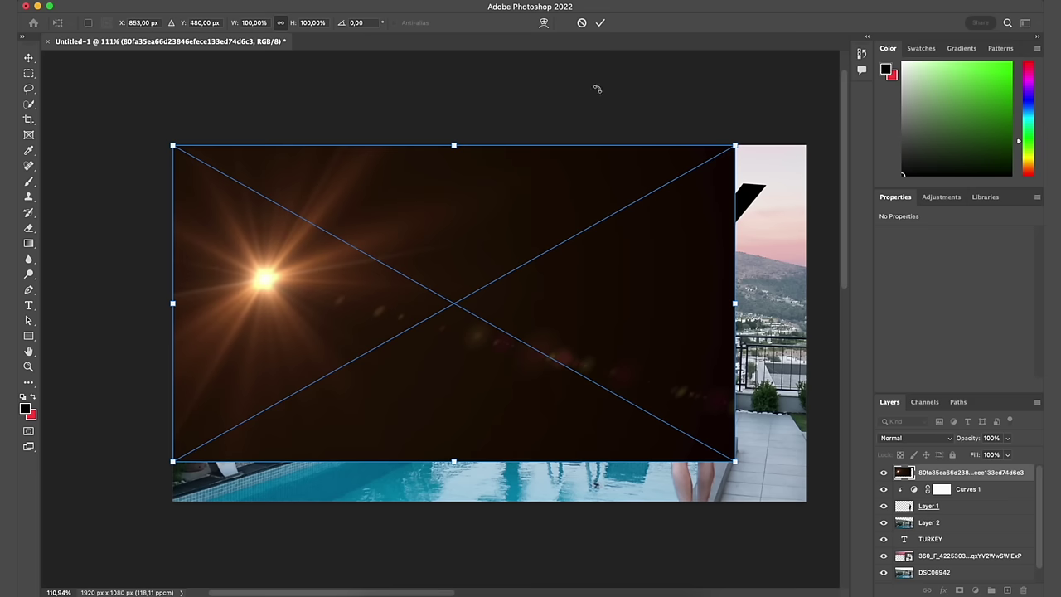
pyautogui.click(600, 23)
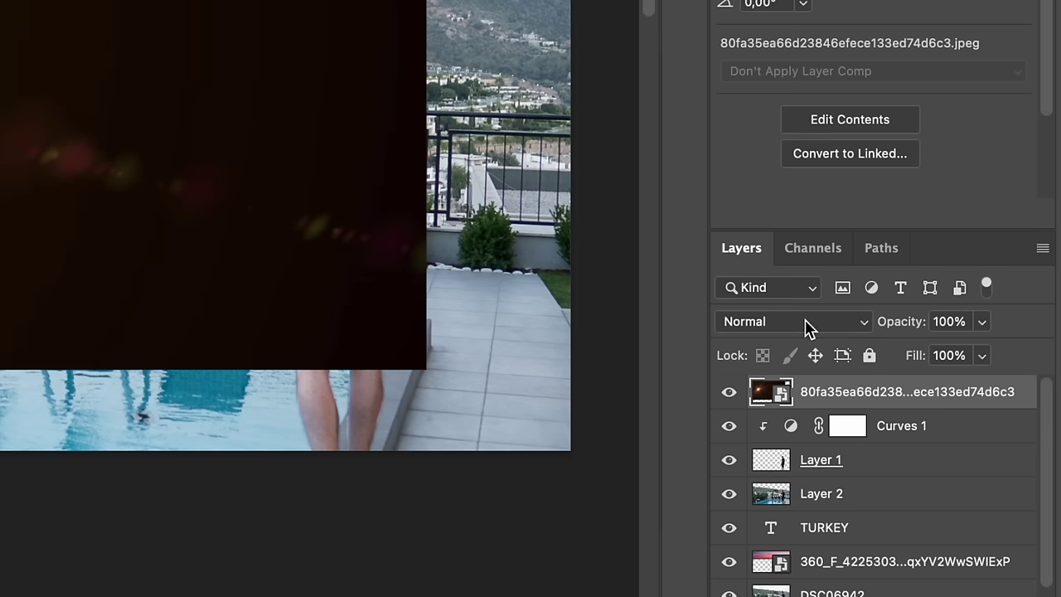
pyautogui.click(922, 439)
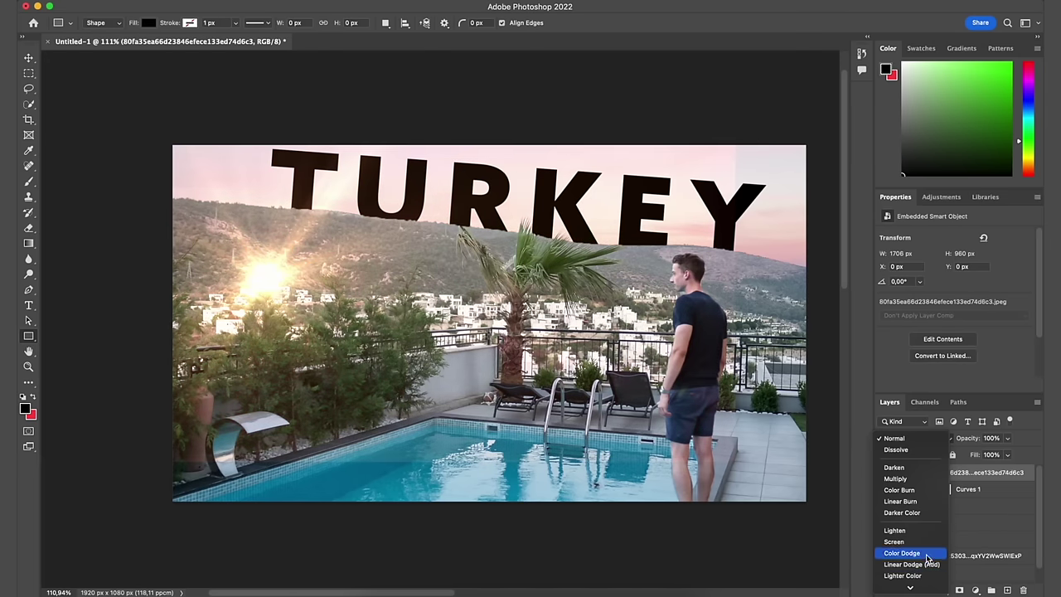
pyautogui.click(927, 545)
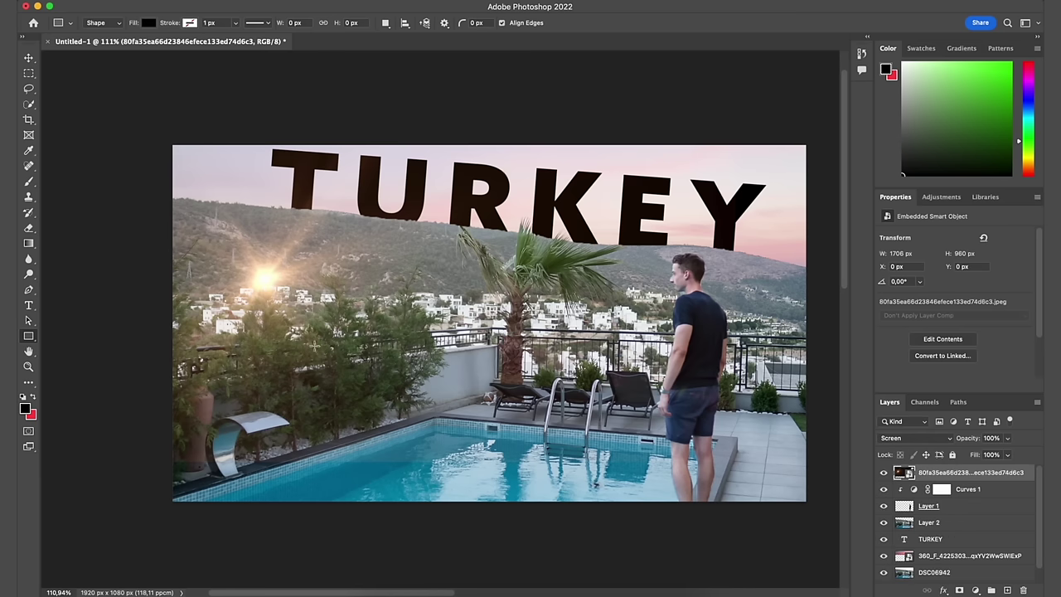
# Step: Flip the lens-flare image horizontally and move it to X 430 px, Y -340 px so the sun sits beyond the letter Y
pyautogui.click(34, 58)
pyautogui.moveTo(281, 283); pyautogui.dragTo(499, 219)
pyautogui.press('super+t')
pyautogui.rightClick(499, 221)
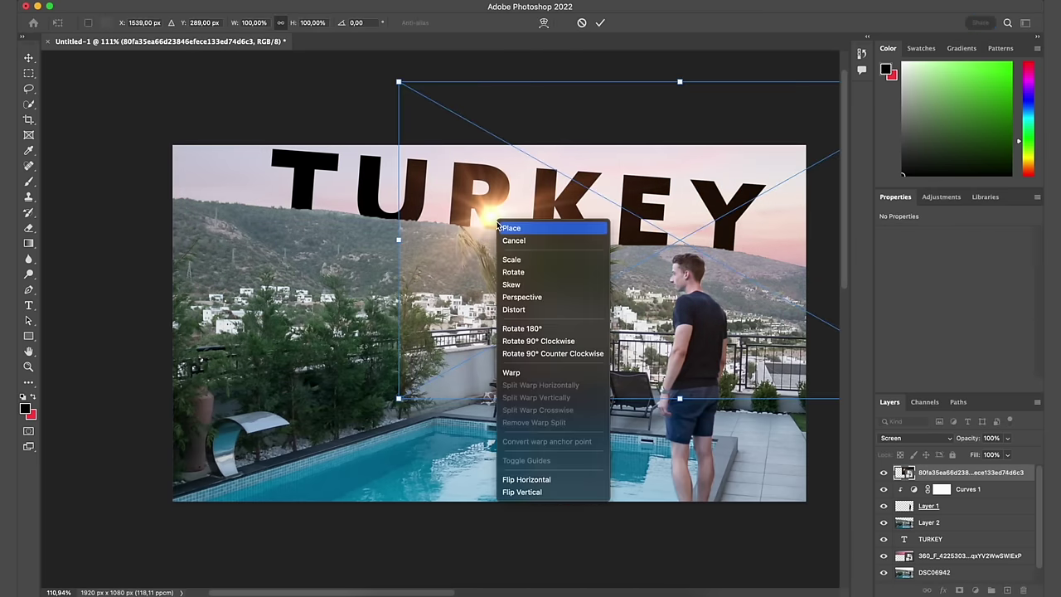
pyautogui.click(563, 486)
pyautogui.moveTo(744, 240); pyautogui.dragTo(663, 187)
pyautogui.click(601, 24)
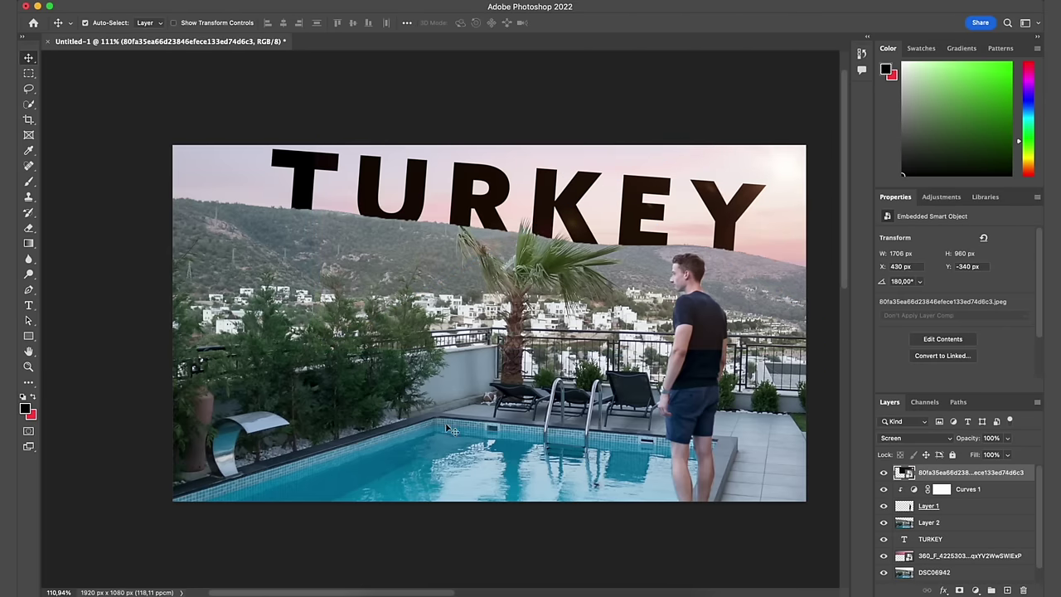
# Step: Compare the composition with and without the lens flare by toggling that layer's visibility
pyautogui.click(884, 473)
pyautogui.click(884, 473)
pyautogui.click(884, 472)
pyautogui.click(883, 472)
# Step: Rasterize the lens-flare smart object so that the Eraser tool can work on it
pyautogui.click(28, 230)
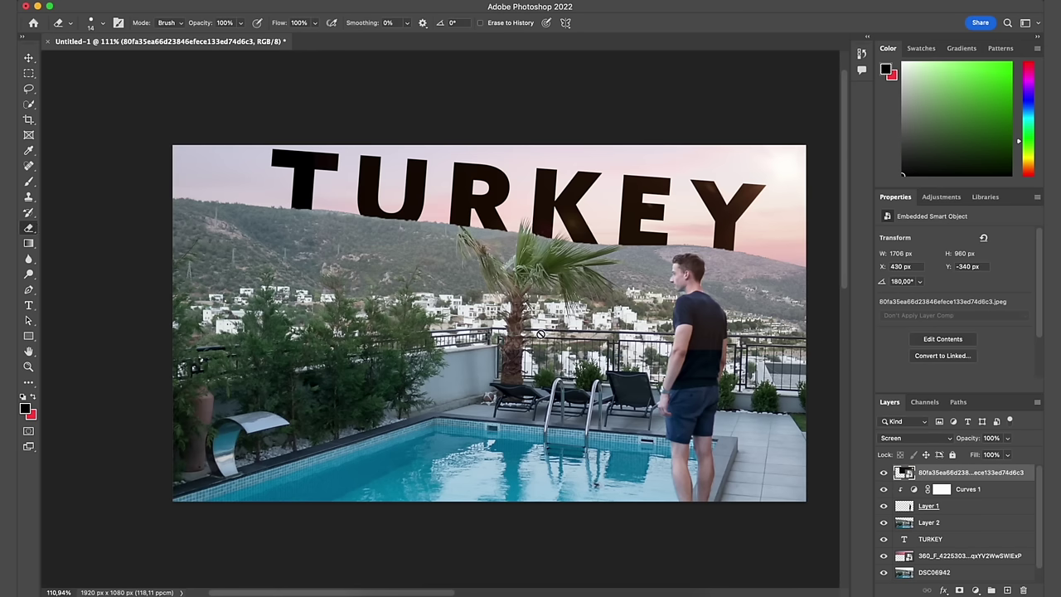
pyautogui.click(718, 293)
pyautogui.click(570, 238)
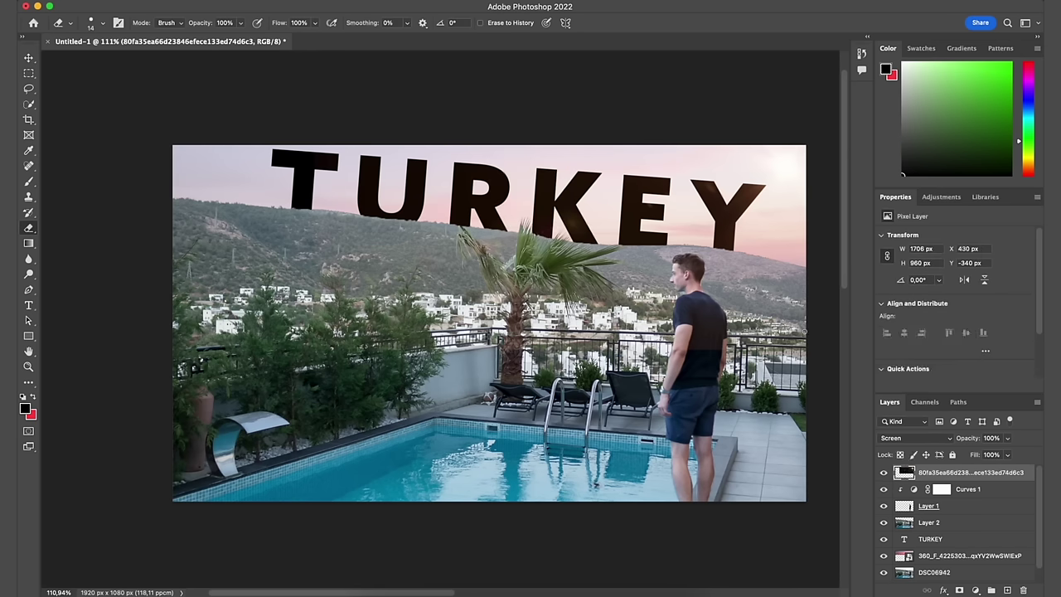
# Step: Set the Eraser brush to a size of 380 px and a hardness of 18%
pyautogui.rightClick(804, 331)
pyautogui.moveTo(898, 355)
pyautogui.mouseDown()
pyautogui.moveTo(942, 360)
pyautogui.moveTo(931, 360)
pyautogui.mouseUp()
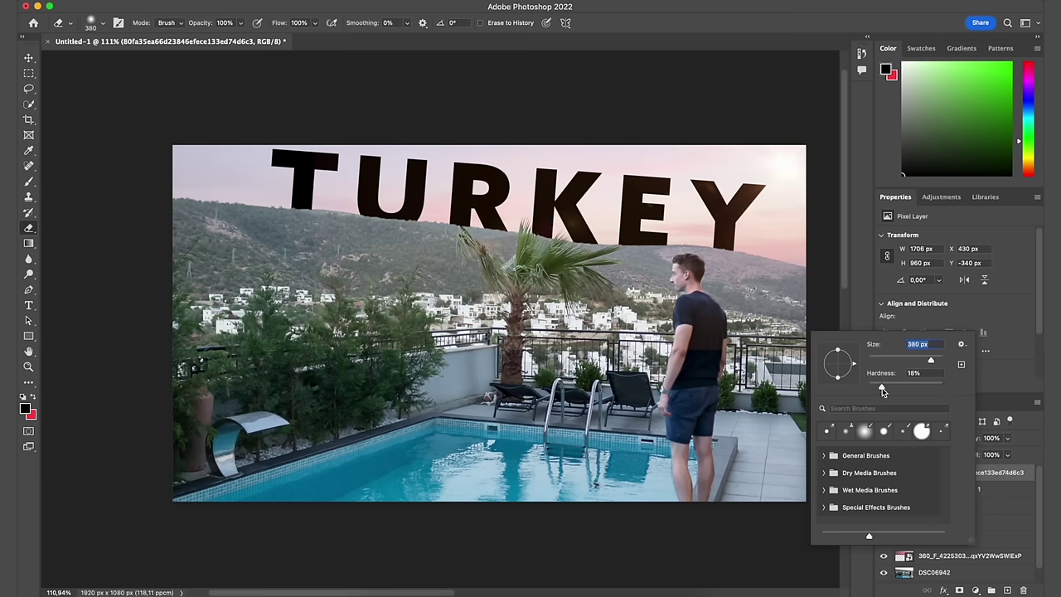
pyautogui.press('Return')
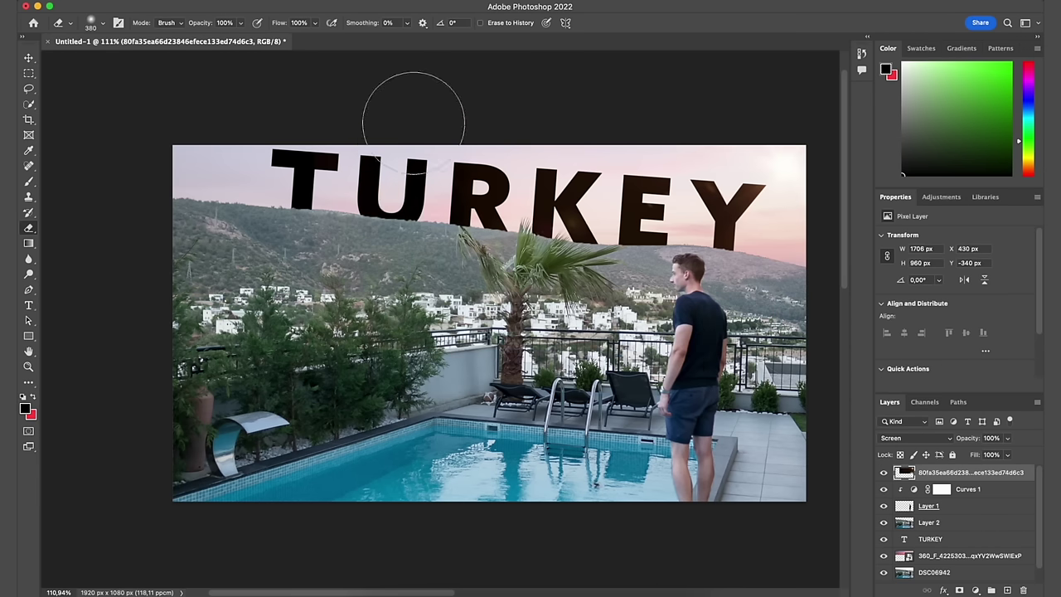
# Step: Compare the composition with and without the partly erased lens flare by toggling its layer's visibility
pyautogui.click(884, 473)
pyautogui.click(884, 473)
pyautogui.click(883, 473)
pyautogui.click(884, 473)
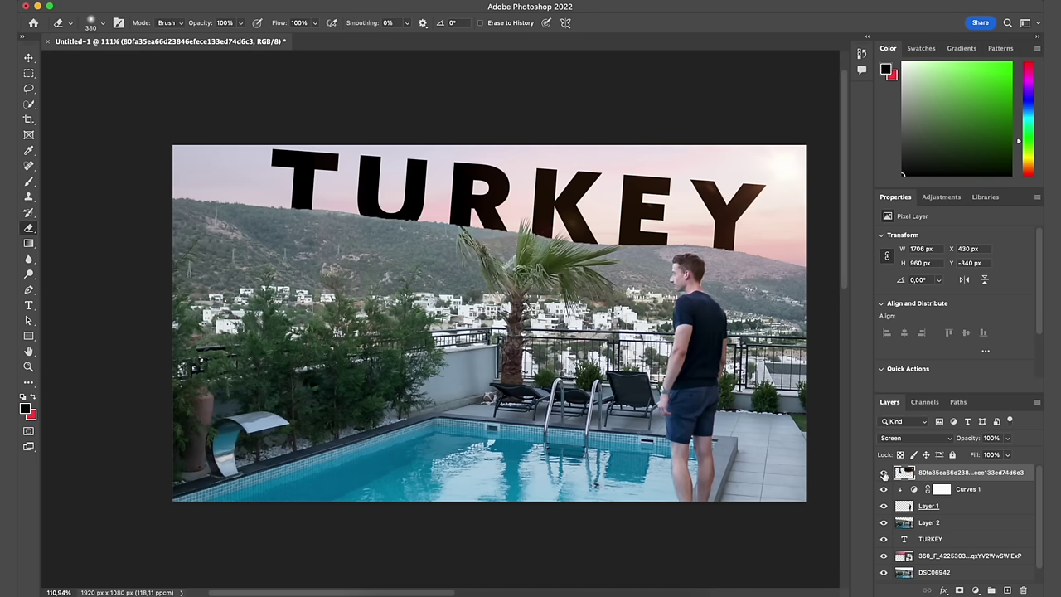
pyautogui.click(884, 474)
pyautogui.click(884, 473)
pyautogui.click(918, 439)
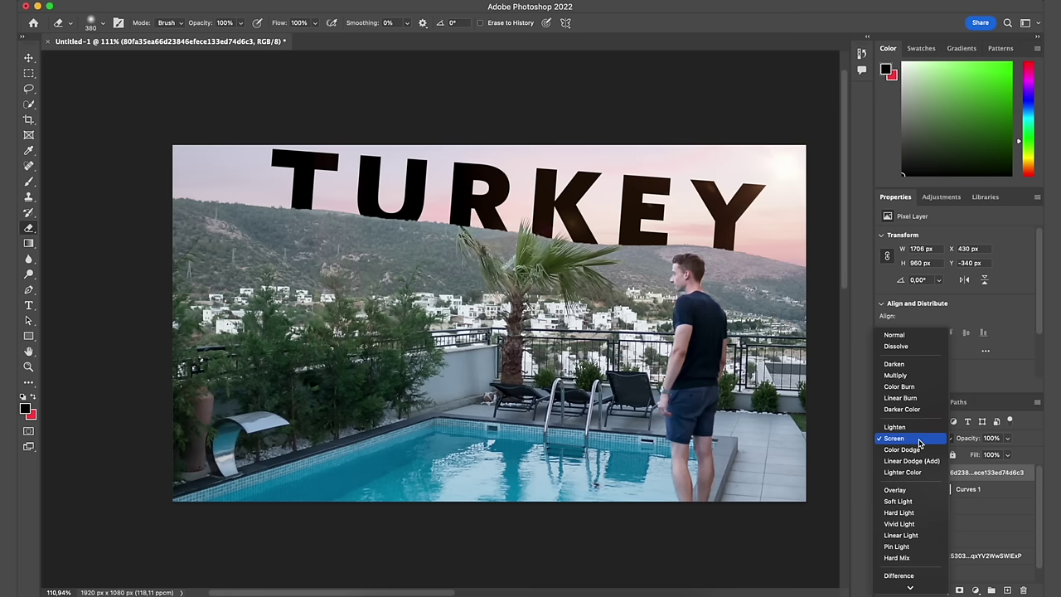
pyautogui.click(980, 431)
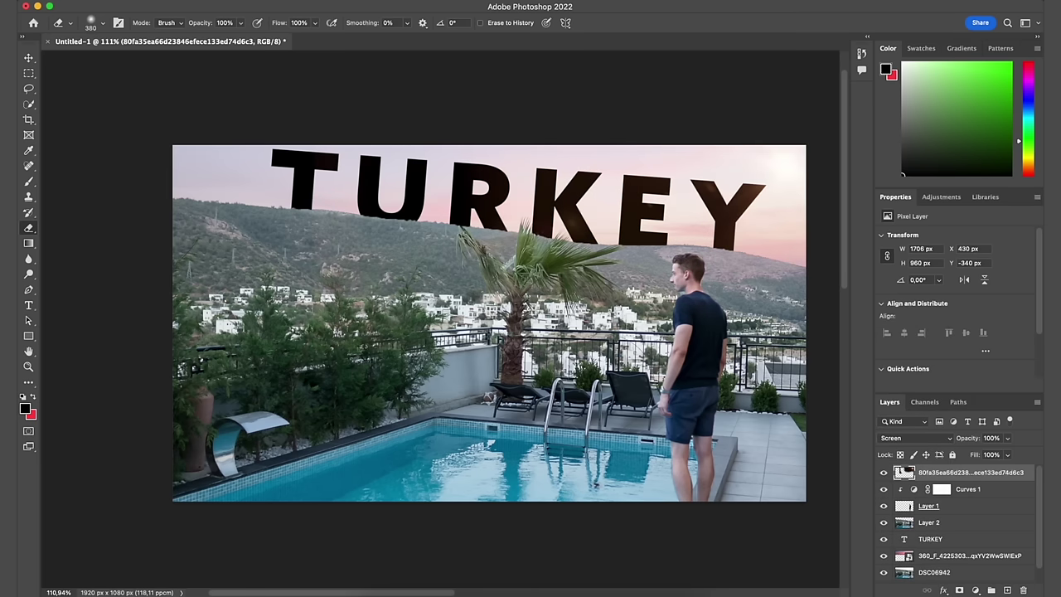
pyautogui.press('super+minus')
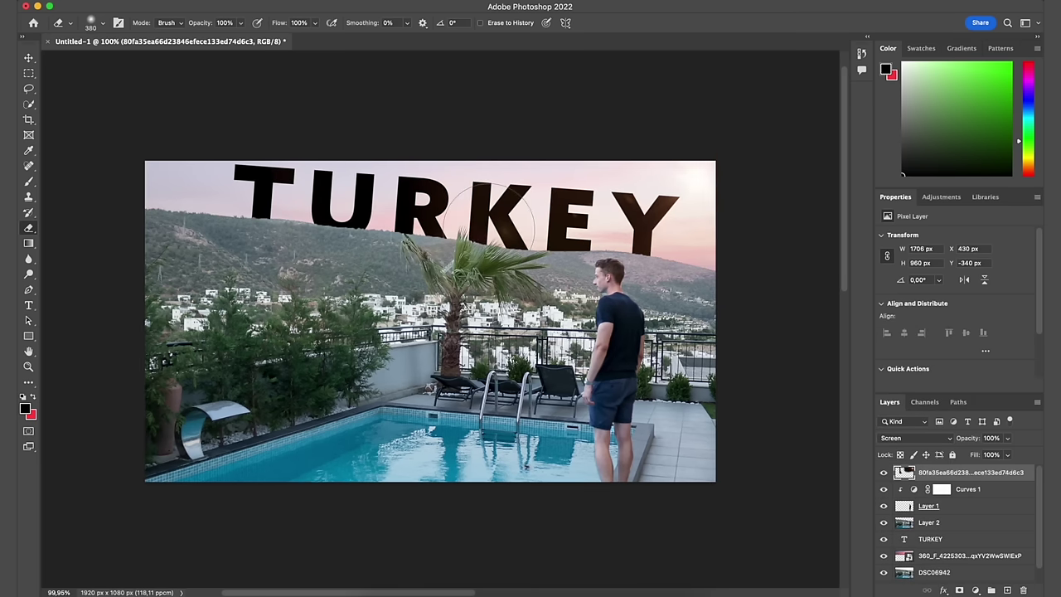
pyautogui.click(863, 55)
pyautogui.click(864, 57)
pyautogui.scroll(-2, 478, 201)
pyautogui.scroll(2, 442, 320)
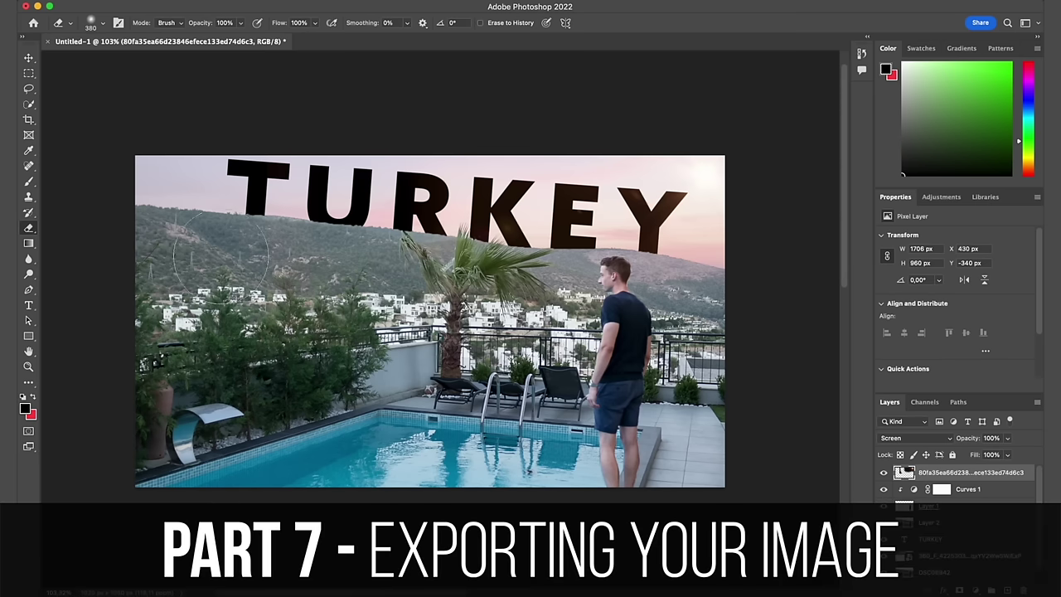
# Step: Prepare to save a copy of the image on the computer, naming it Picture and choosing the Desktop as its destination
pyautogui.click(112, 2)
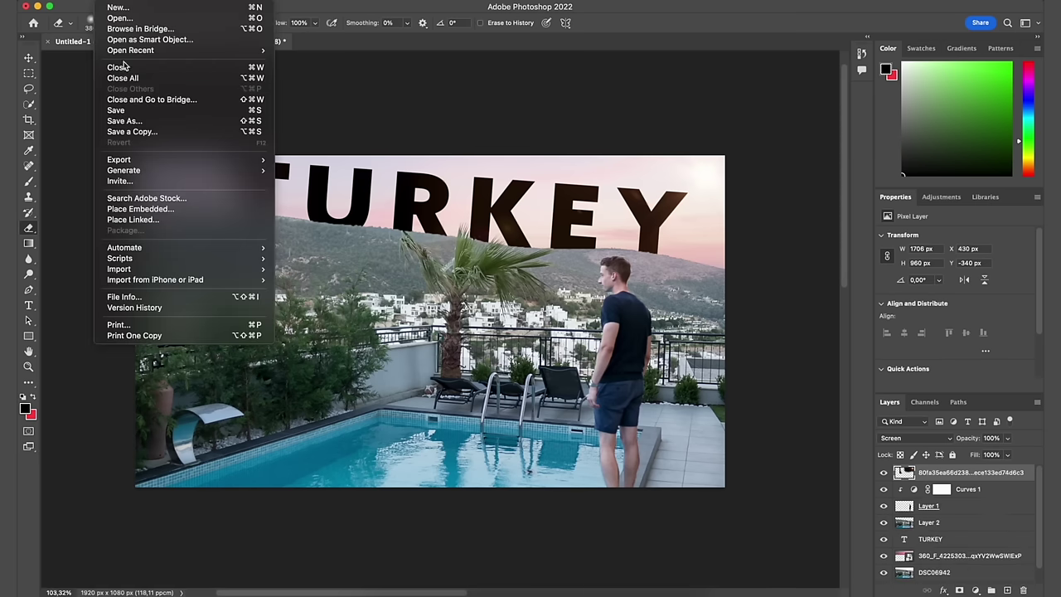
pyautogui.click(162, 133)
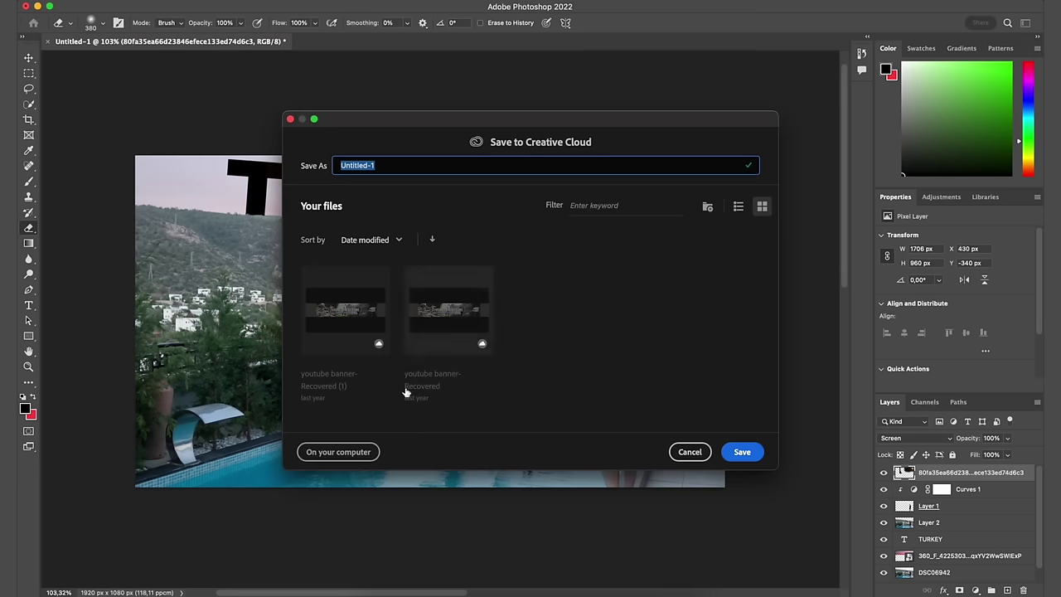
pyautogui.click(340, 453)
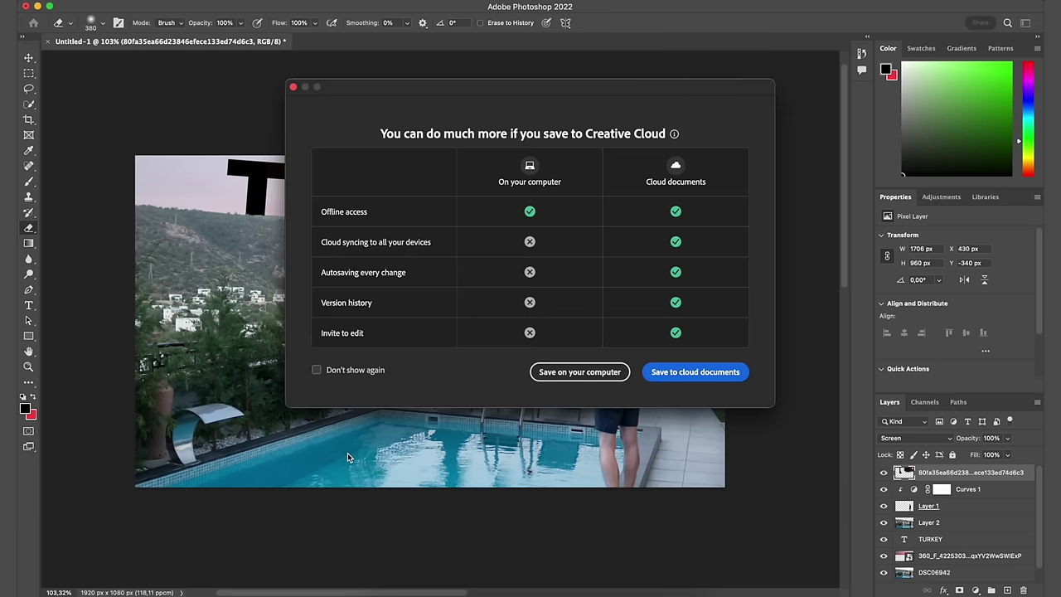
pyautogui.click(586, 375)
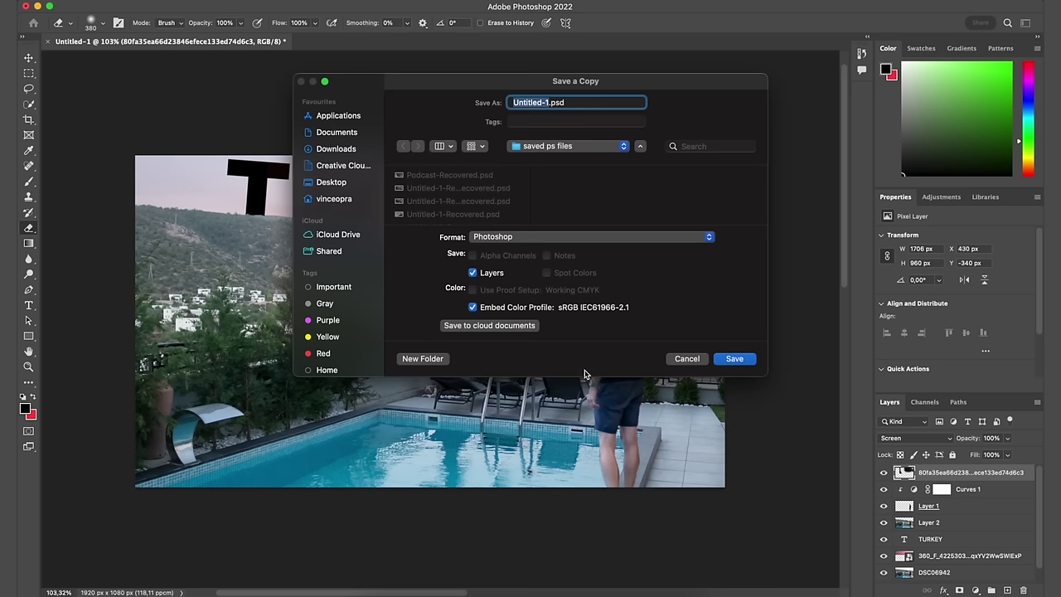
pyautogui.press('BackSpace')
pyautogui.write('Picture')
pyautogui.click(555, 149)
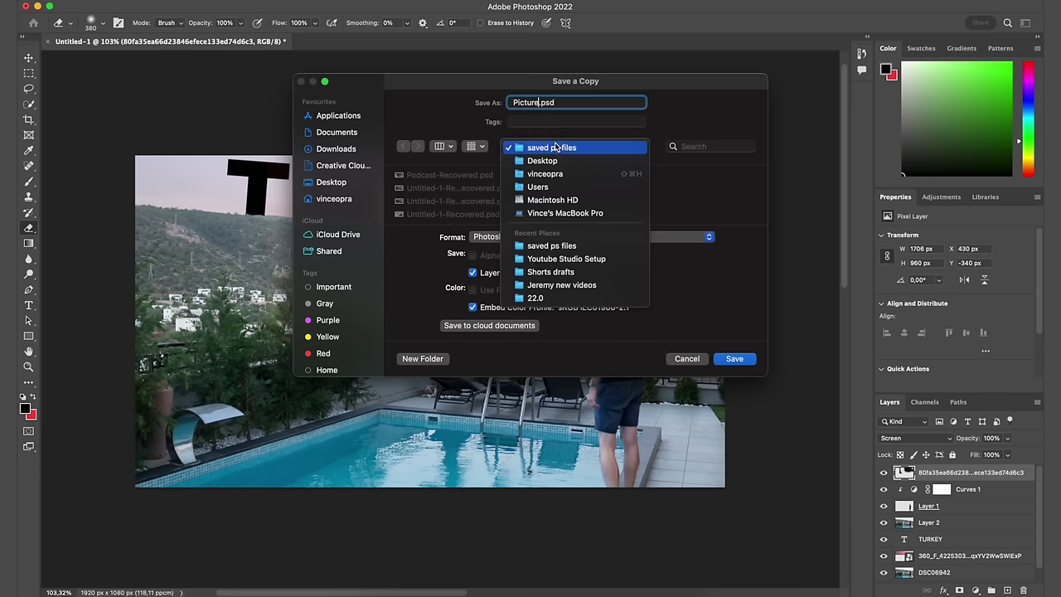
pyautogui.click(564, 160)
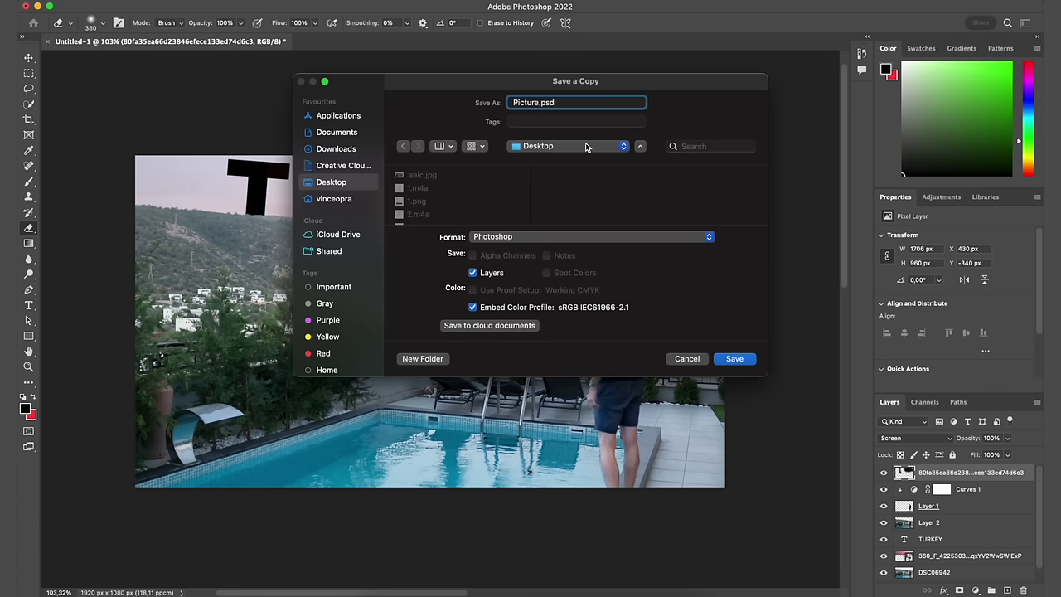
# Step: Save the copy in JPEG format at Maximum quality 12 with the Baseline ("Standard") option
pyautogui.click(547, 238)
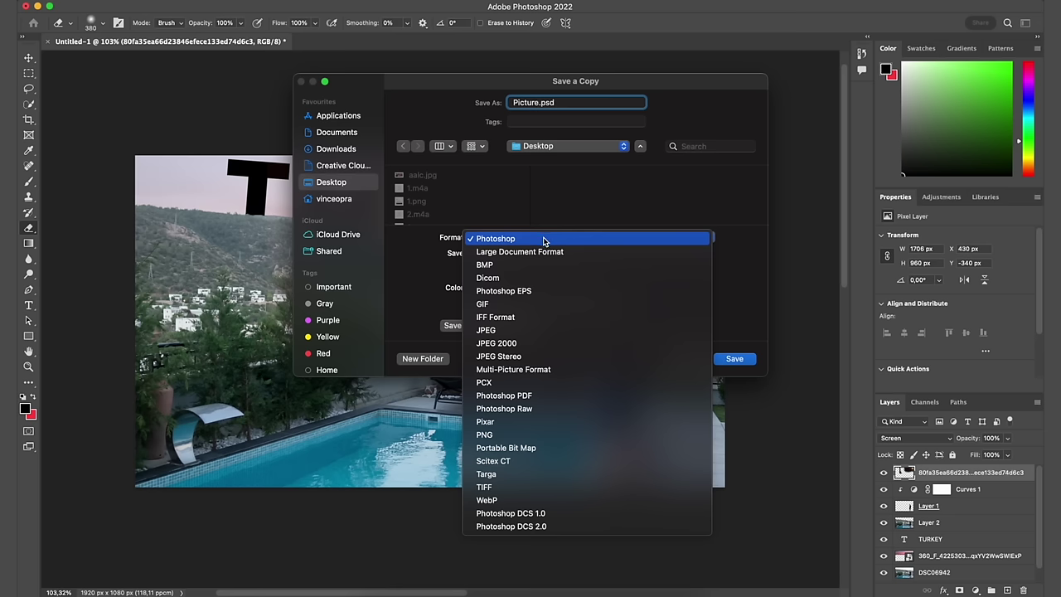
pyautogui.click(526, 332)
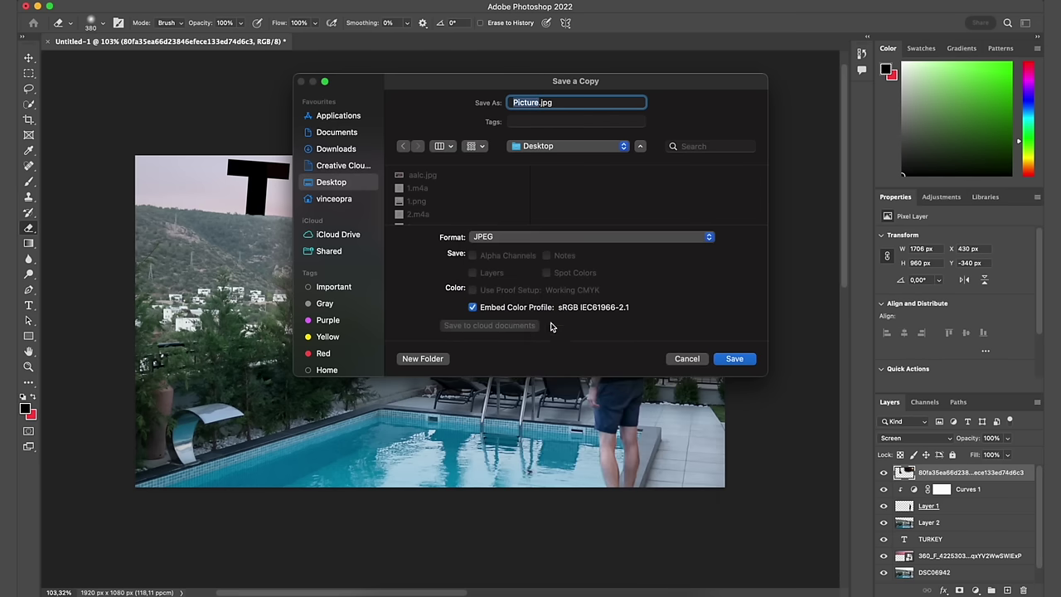
pyautogui.click(734, 359)
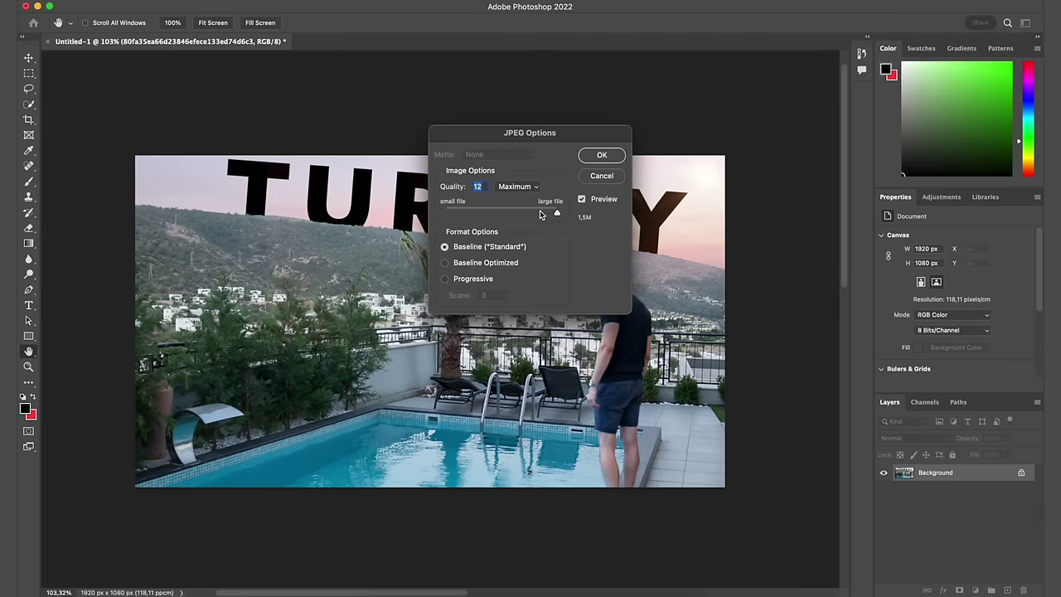
pyautogui.click(602, 156)
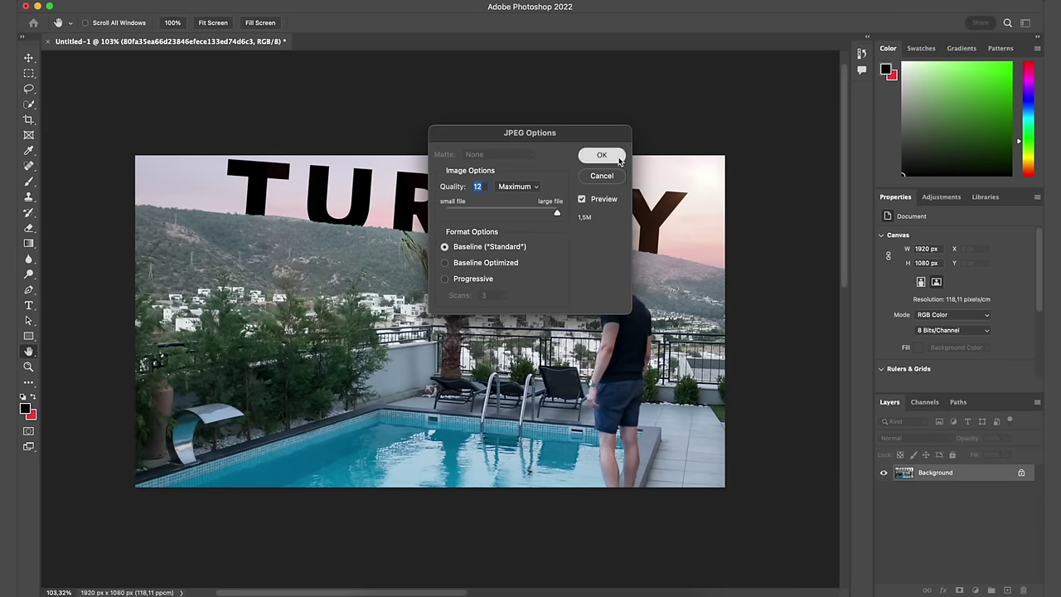